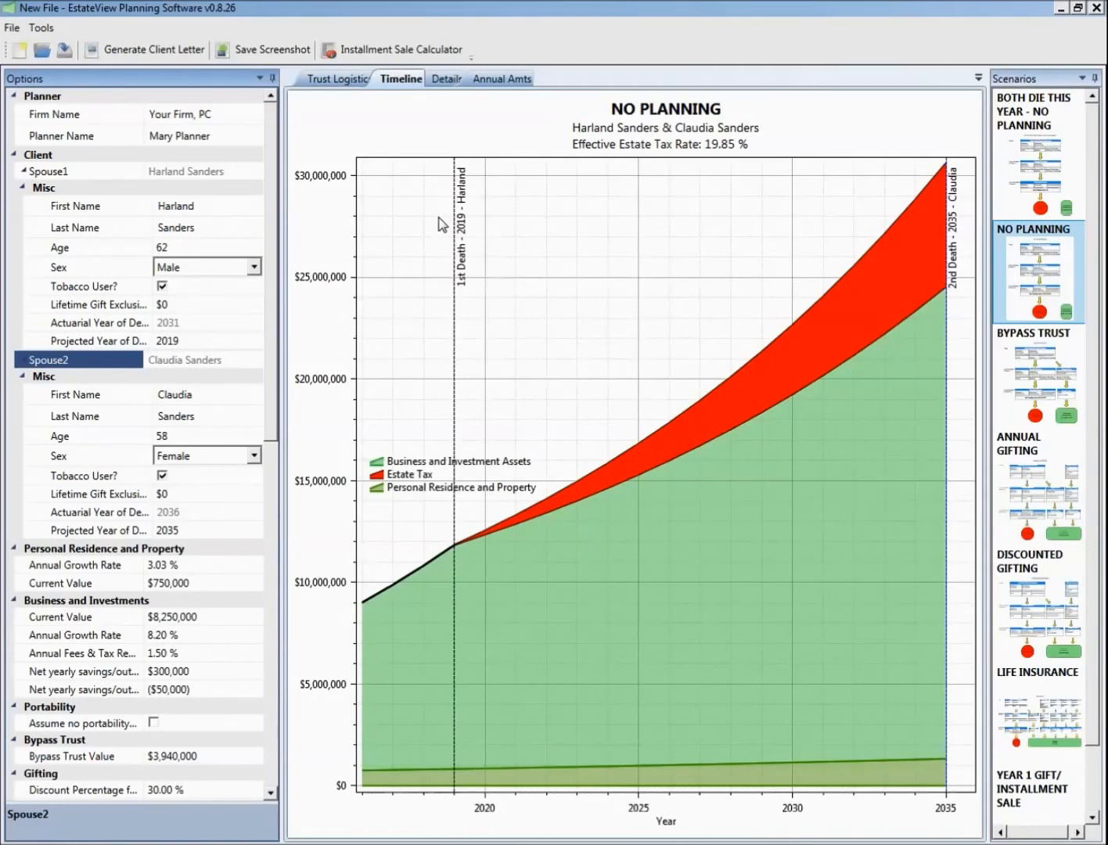
Replace the planner's firm name with Alan's Firm
click(226, 116)
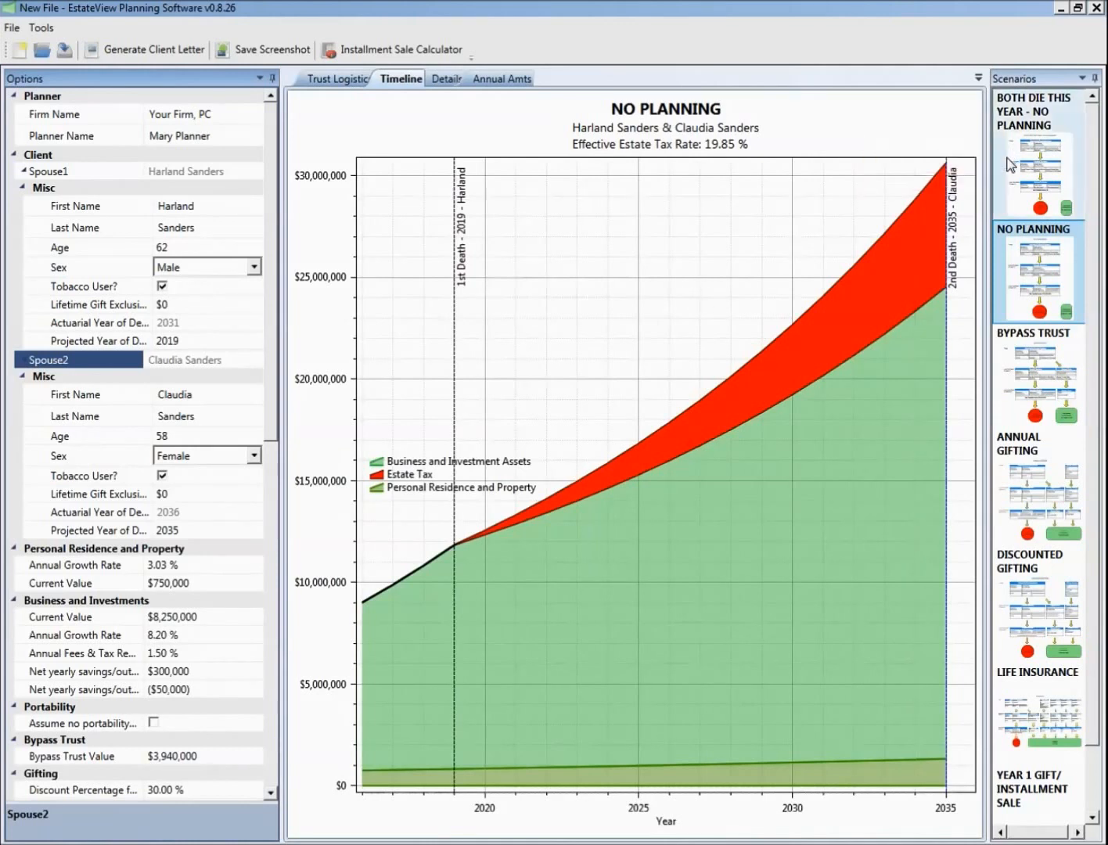
mouse_move(898, 223)
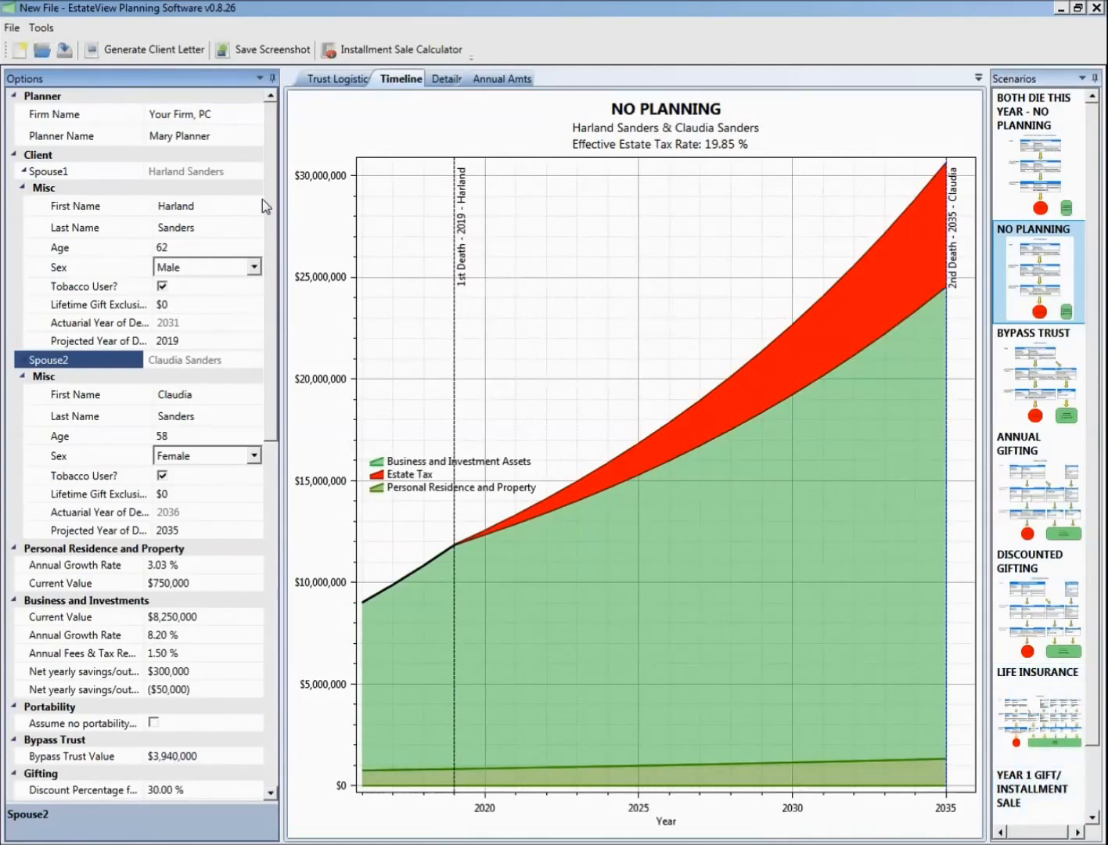
click(236, 118)
text(Alan's Firm)
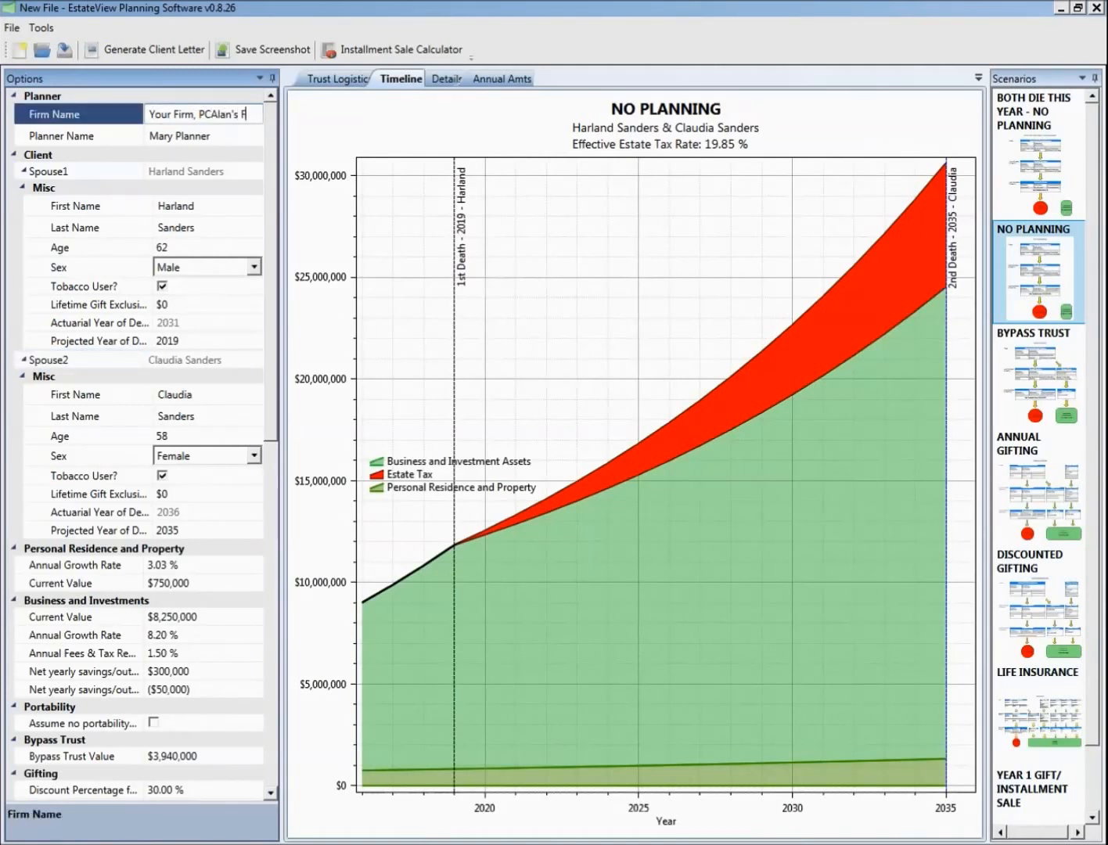
click(151, 114)
key(Delete)
key(Delete)
key(Delete)
key(Delete)
key(Delete)
key(Delete)
key(Delete)
key(Delete)
key(Delete)
key(Delete)
key(Delete)
key(Delete)
key(Delete)
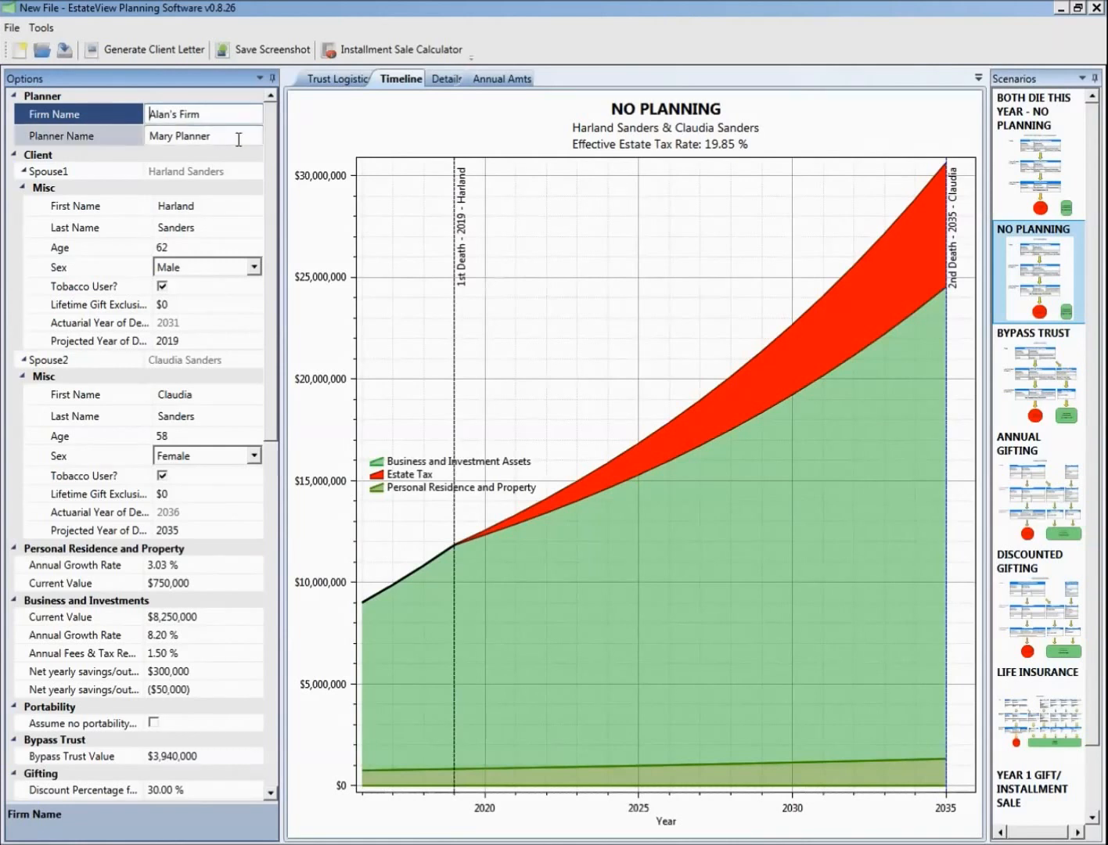
click(24, 171)
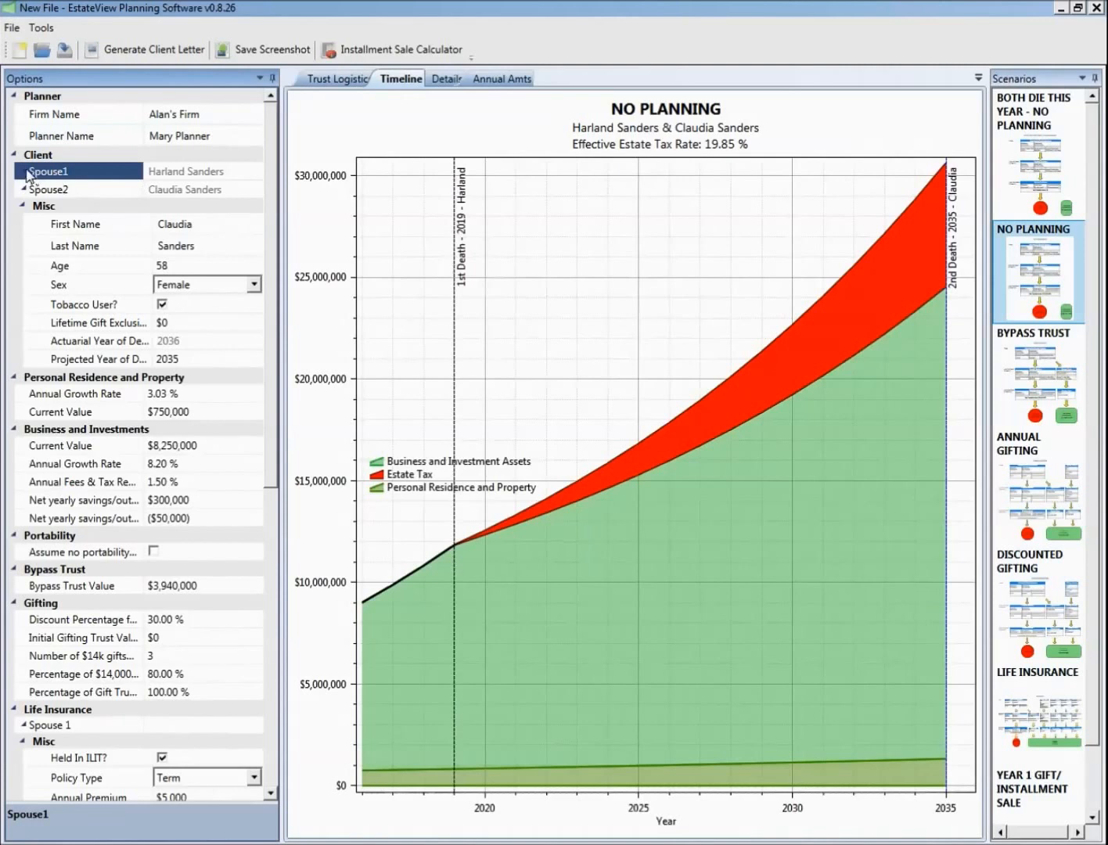
click(22, 172)
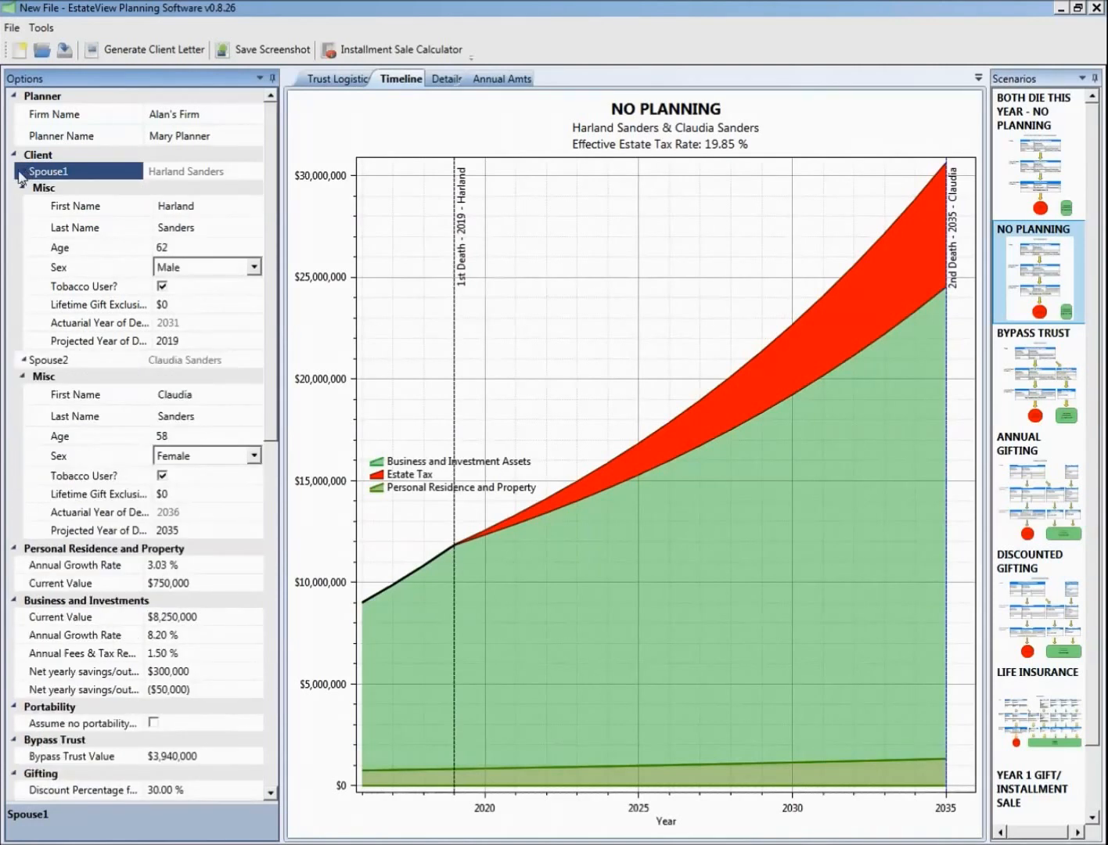
click(208, 228)
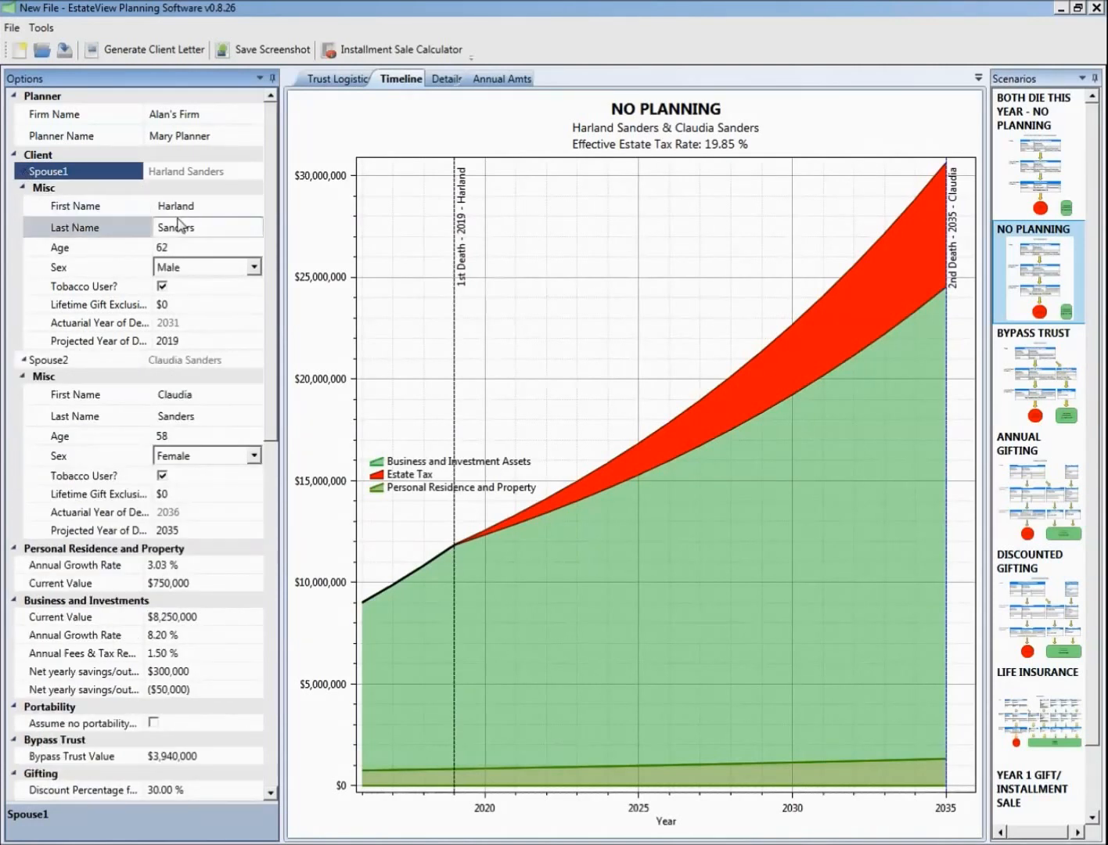
click(210, 215)
click(209, 227)
key(Tab)
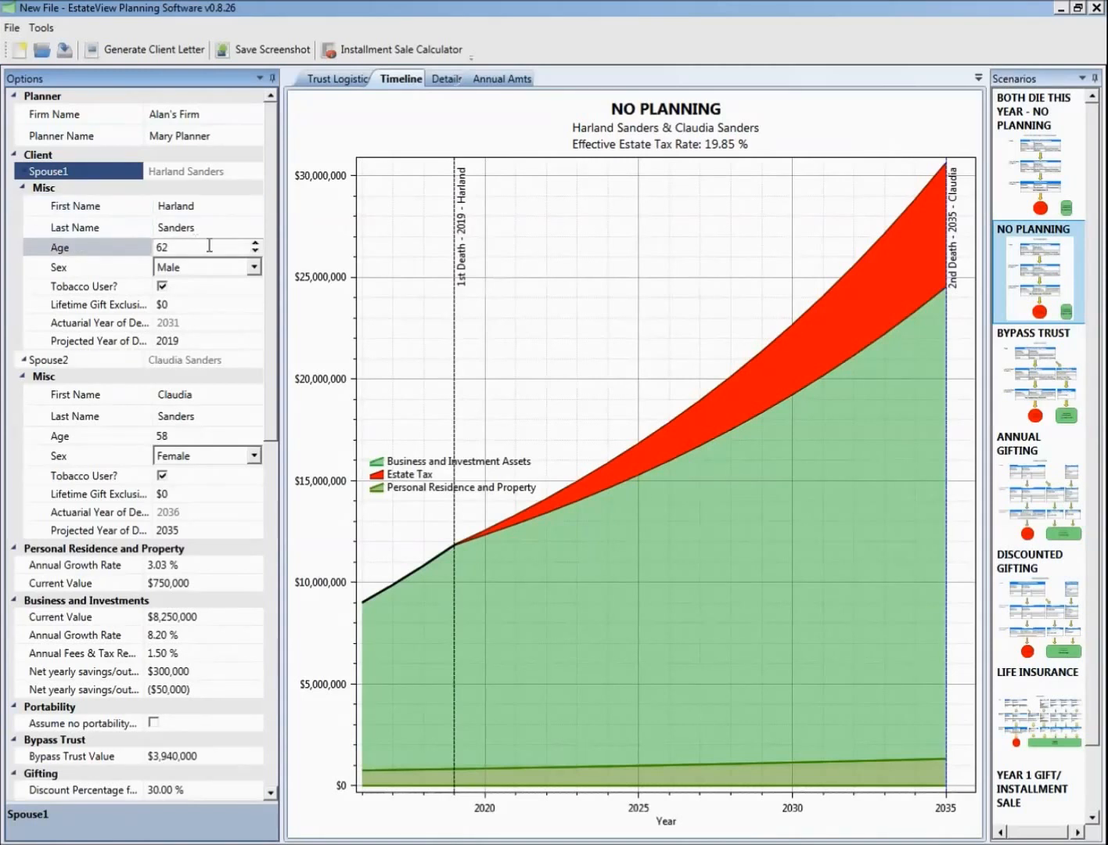
Set Spouse1's age to 61
click(256, 252)
click(256, 252)
click(255, 252)
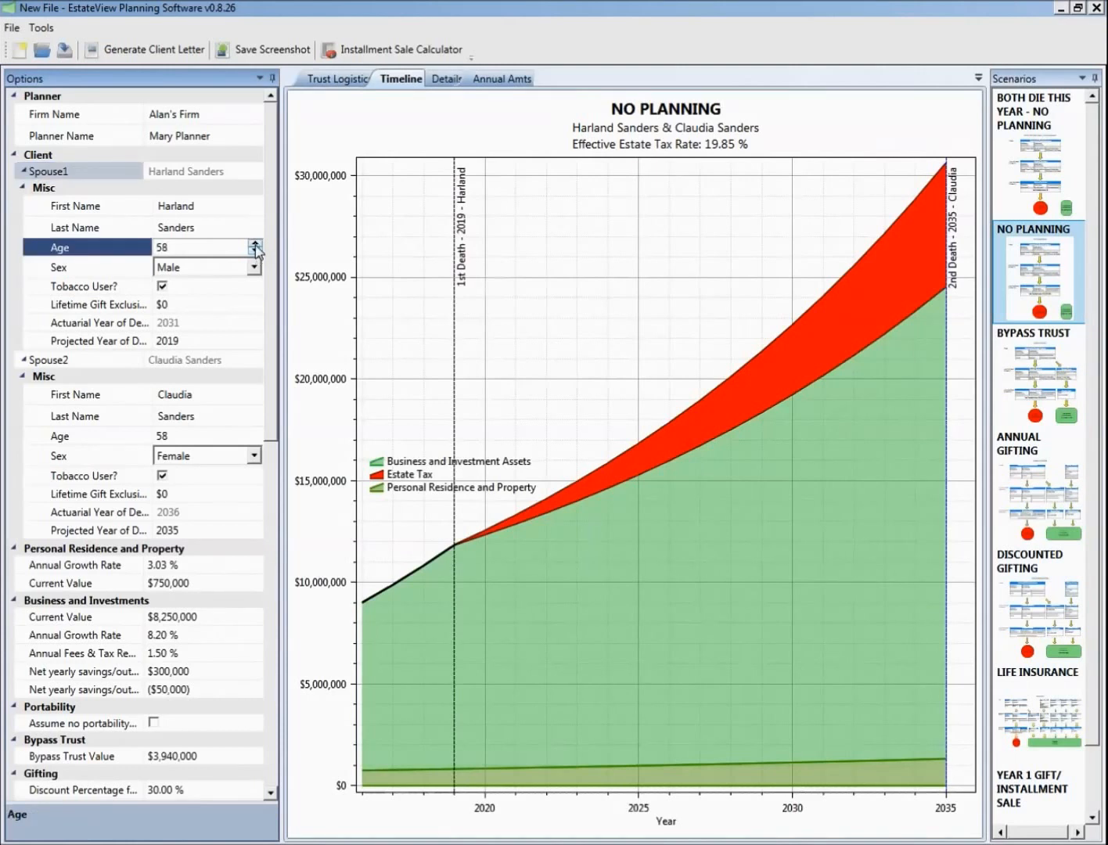
click(255, 245)
click(255, 244)
click(255, 244)
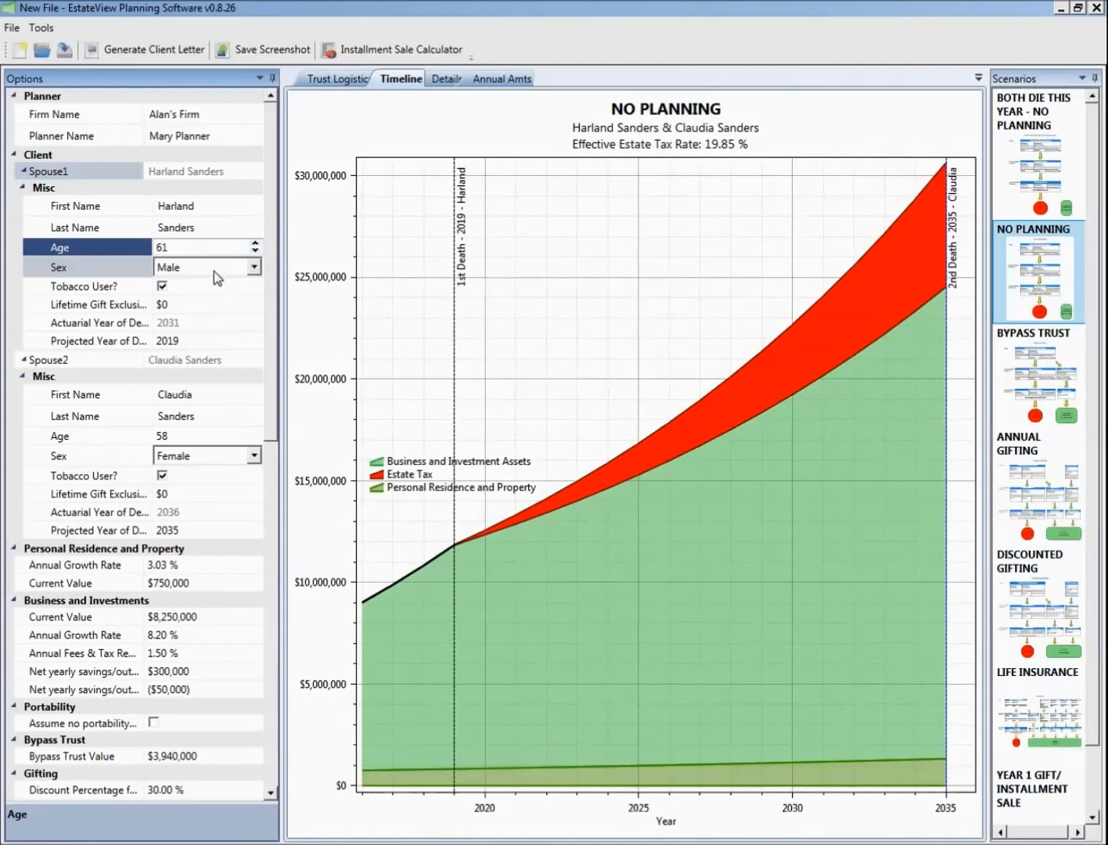
Set Spouse1's lifetime gift exclusion used to $500,000 and mark Spouse1 as not a tobacco user
click(163, 288)
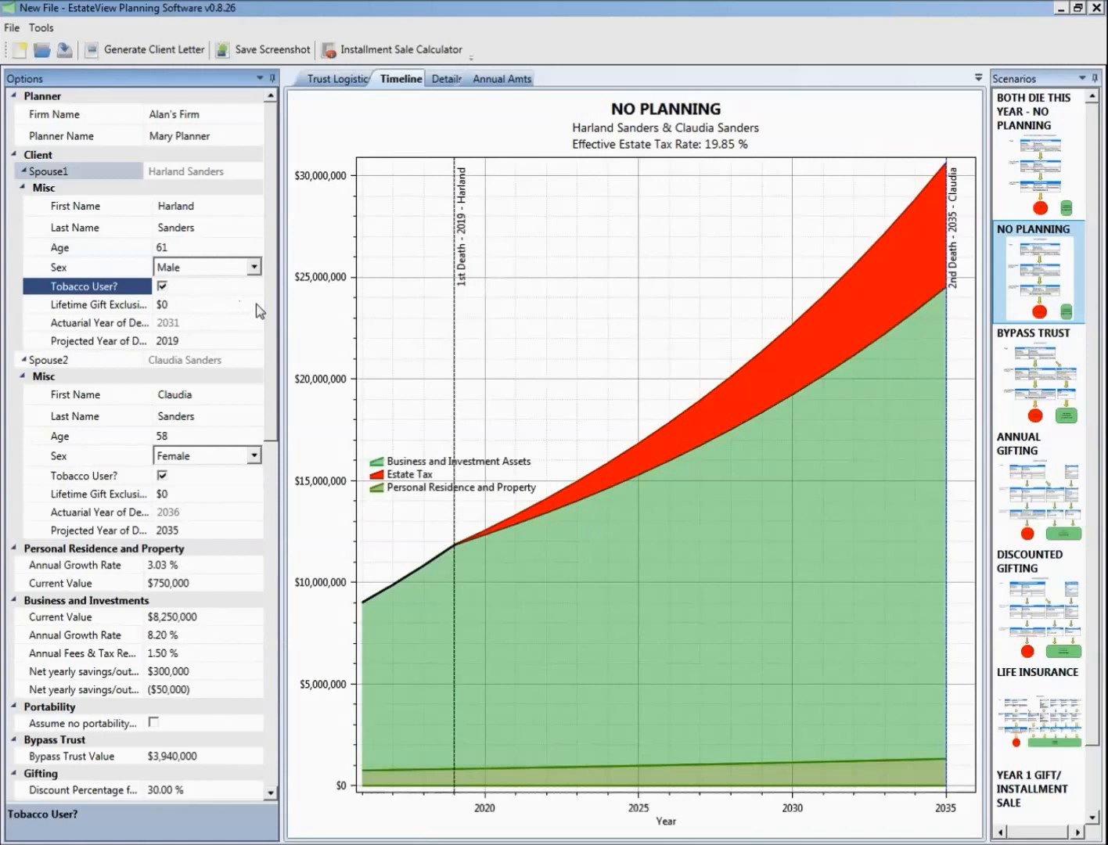
mouse_move(255, 305)
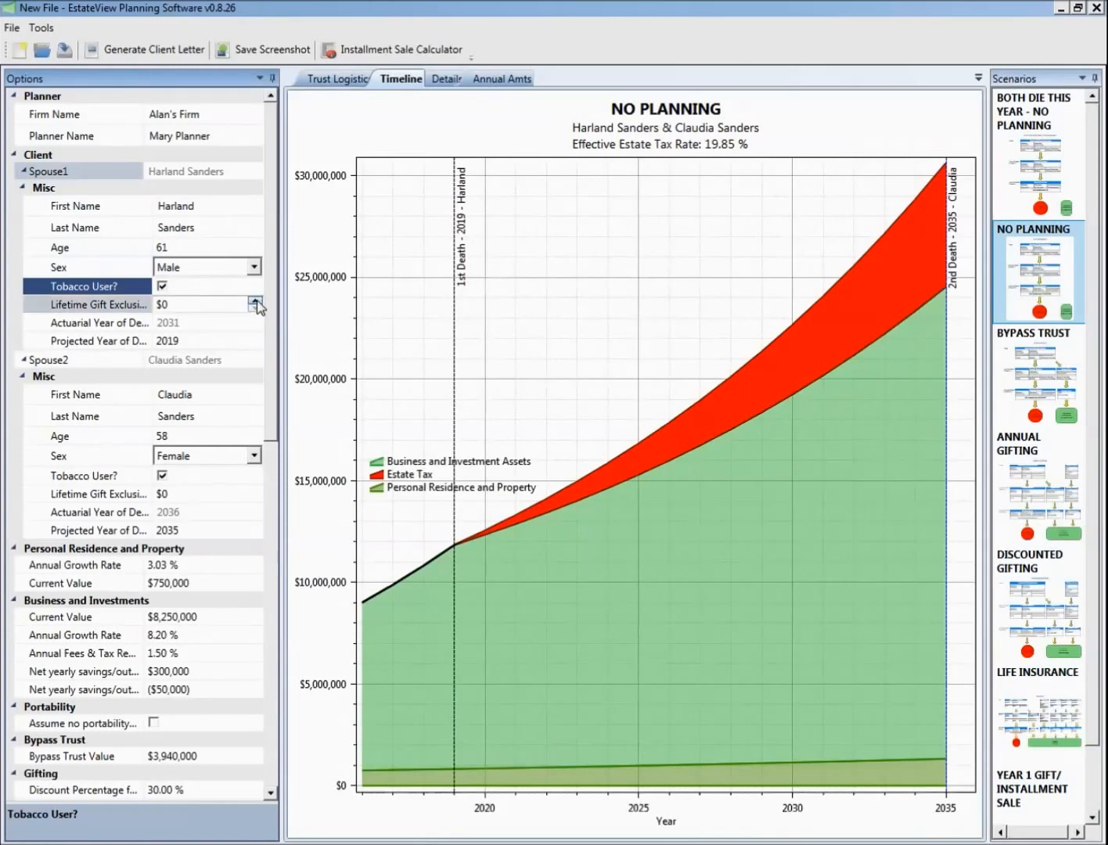
click(257, 302)
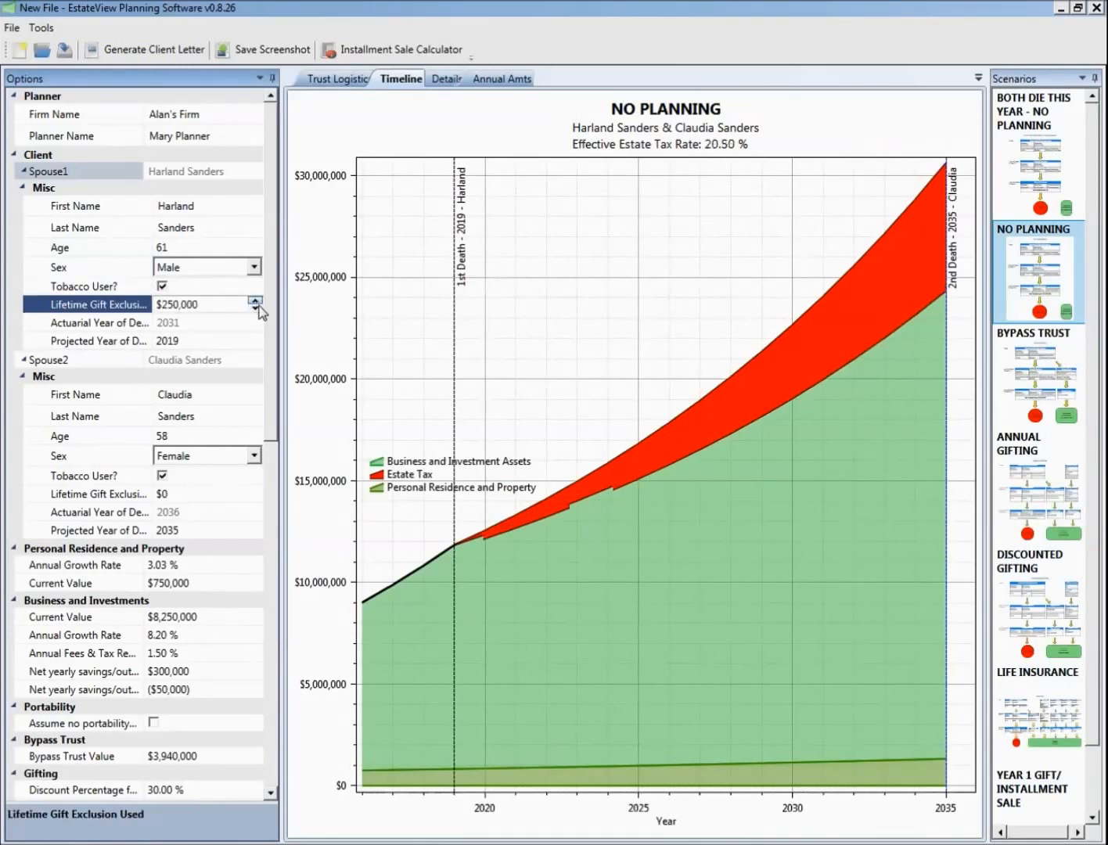
click(257, 304)
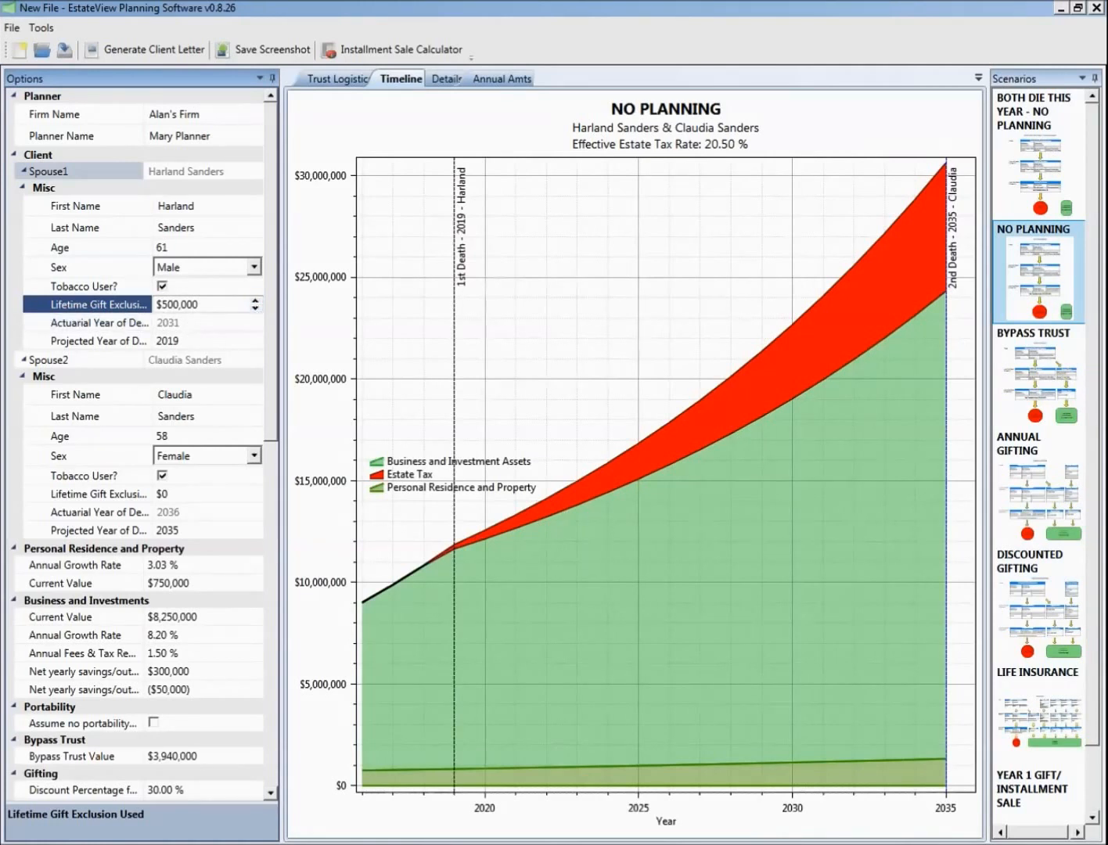
click(161, 287)
click(162, 287)
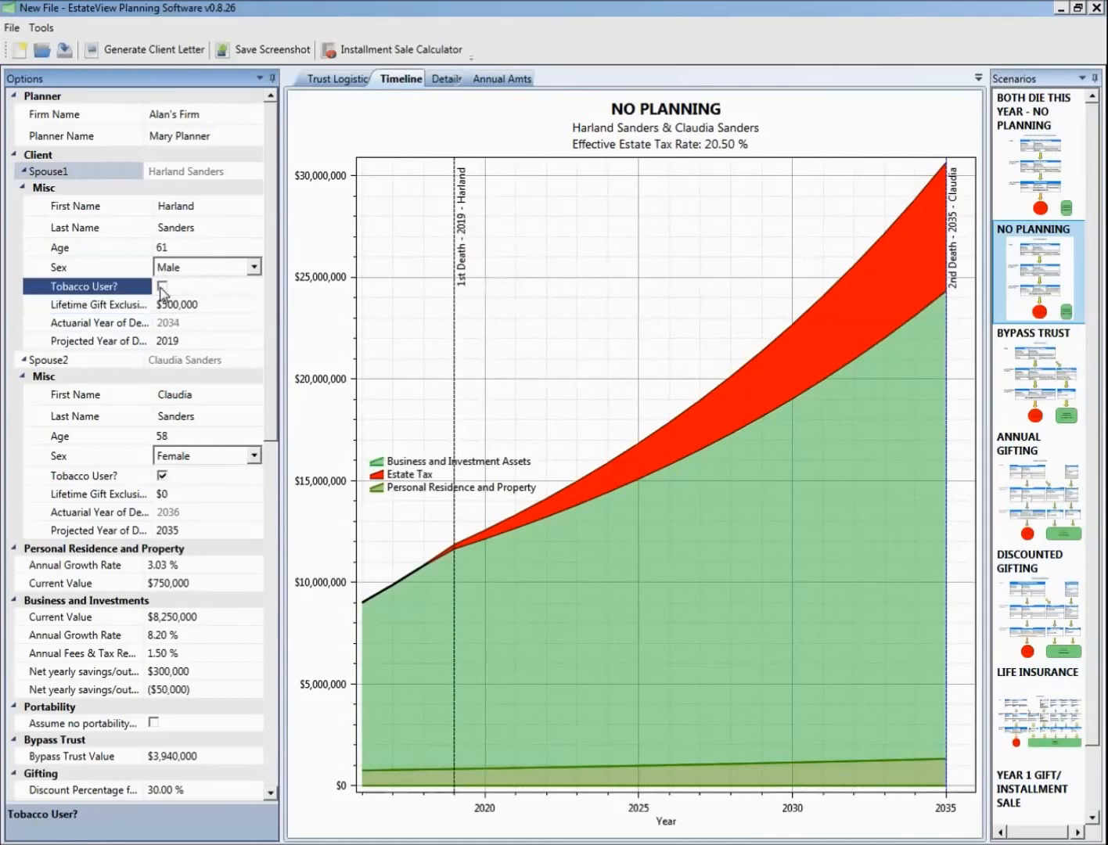
Set the projected year of death to 2020 for Spouse1 and to 2040 for Spouse2
click(255, 339)
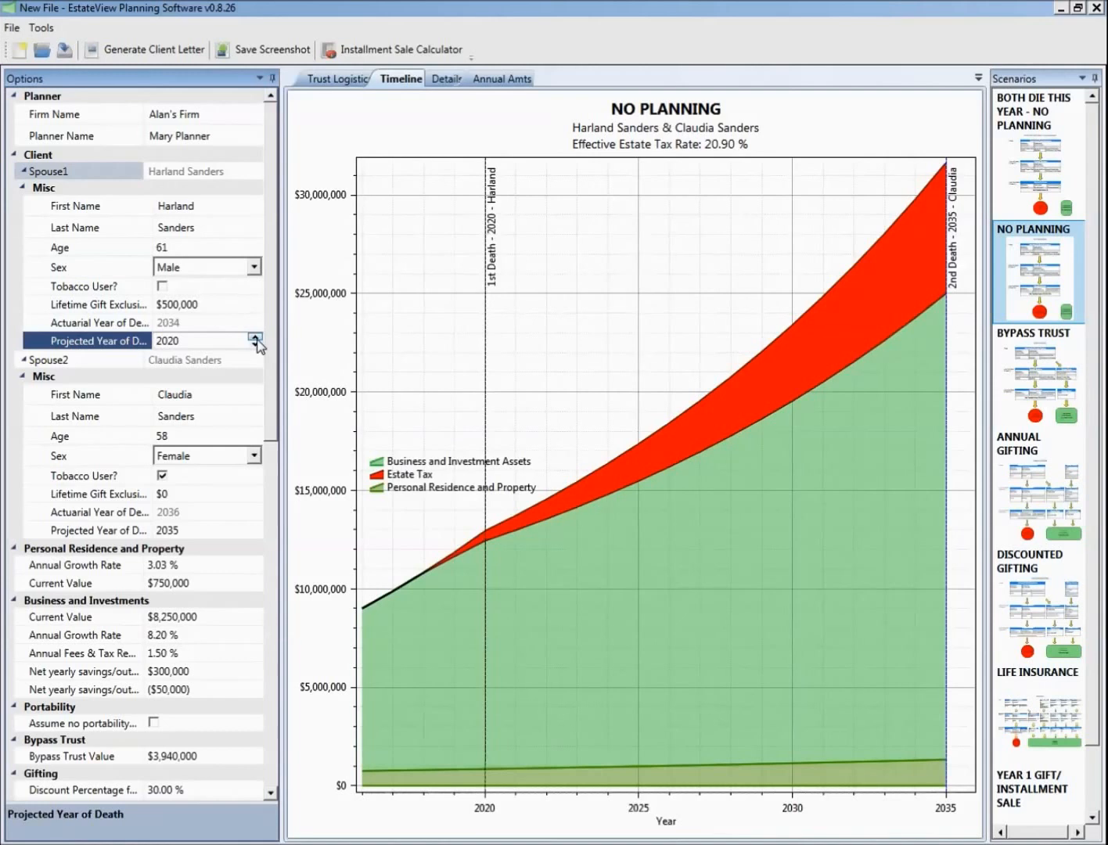
double_click(28, 362)
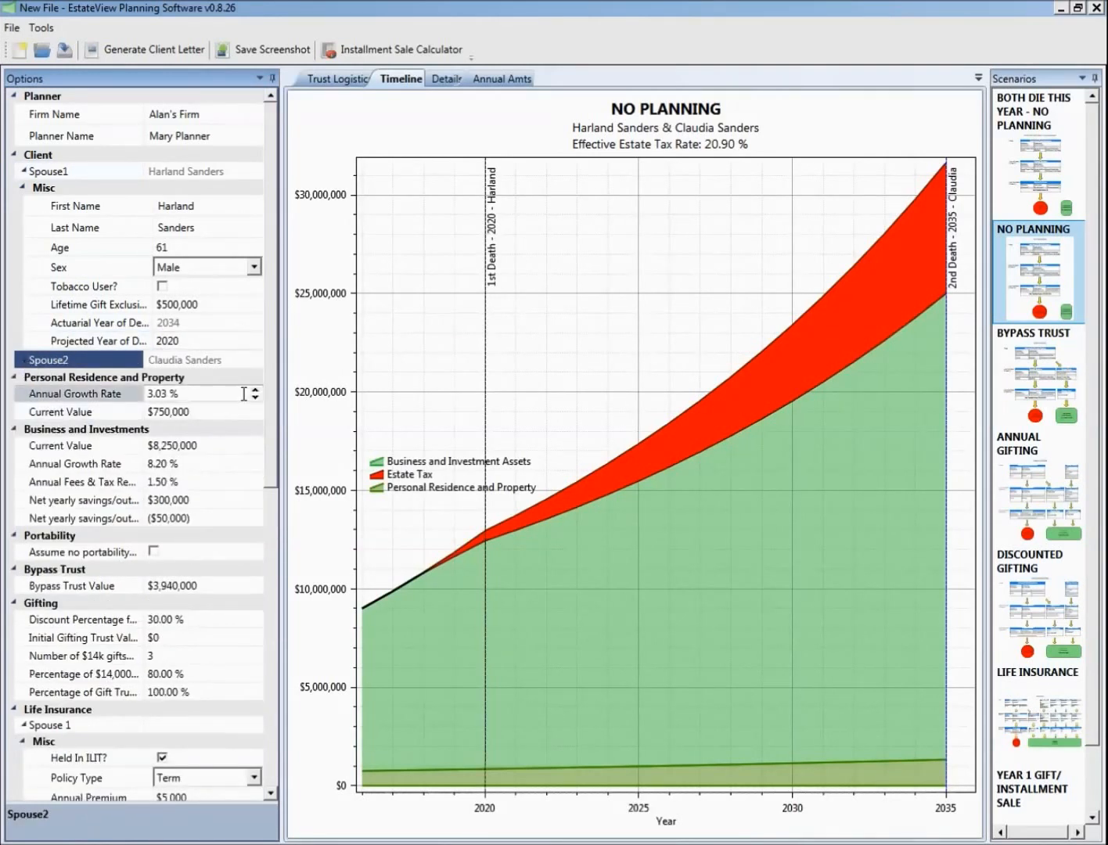
double_click(32, 364)
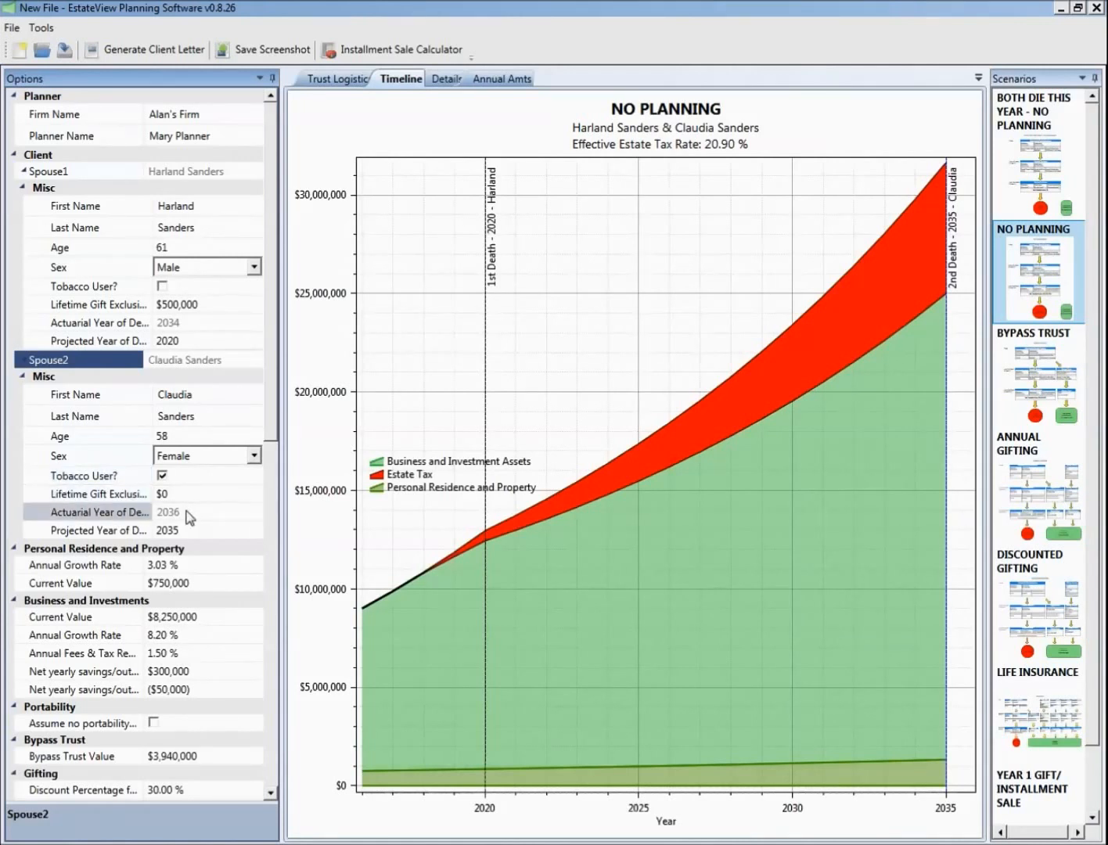
click(258, 527)
click(255, 526)
click(256, 526)
click(256, 526)
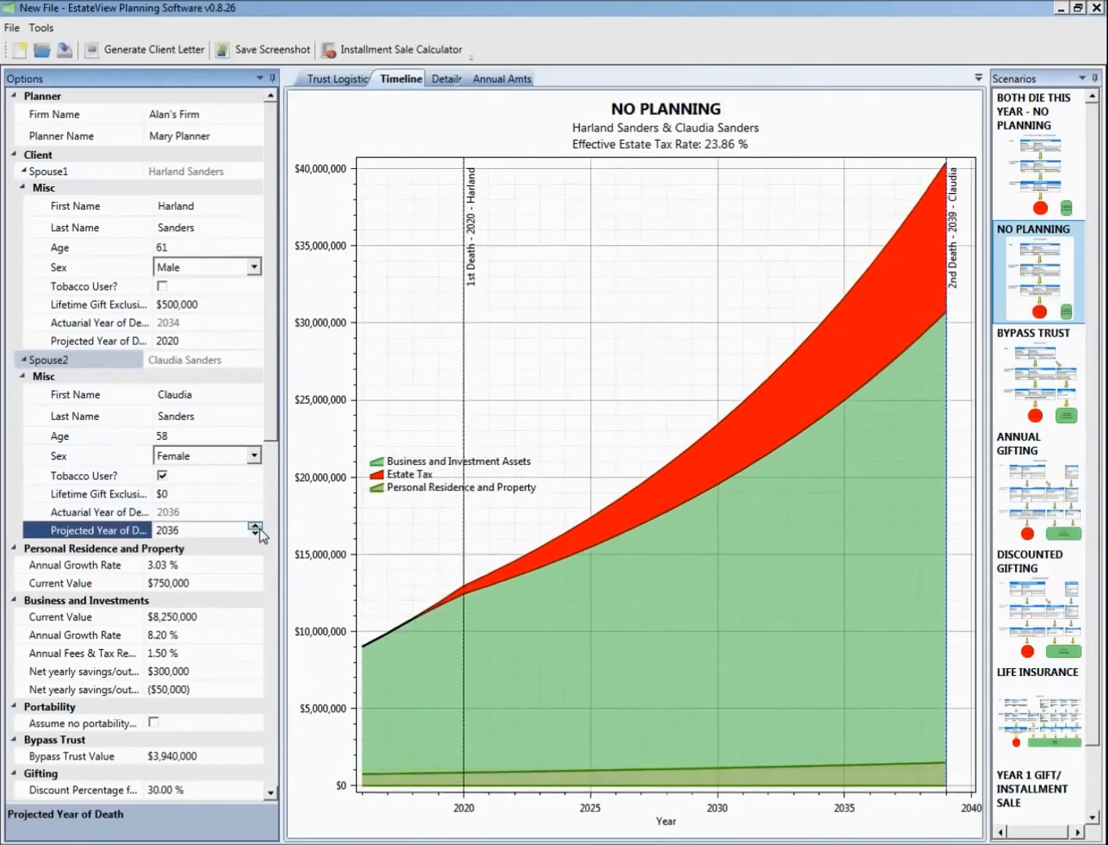
click(259, 527)
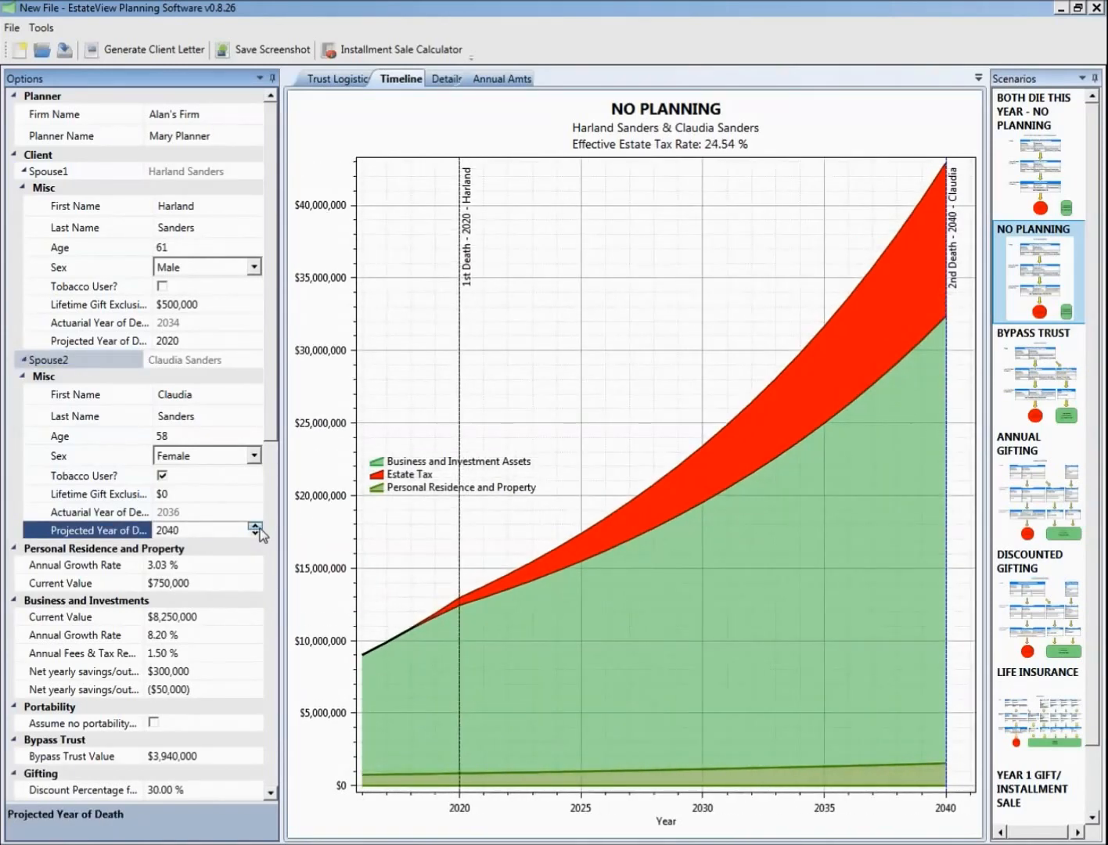
Set the business and investments current value to $8,000,000 and the net yearly savings/outgo while both alive to $200,000
scroll(251, 582, down, 1)
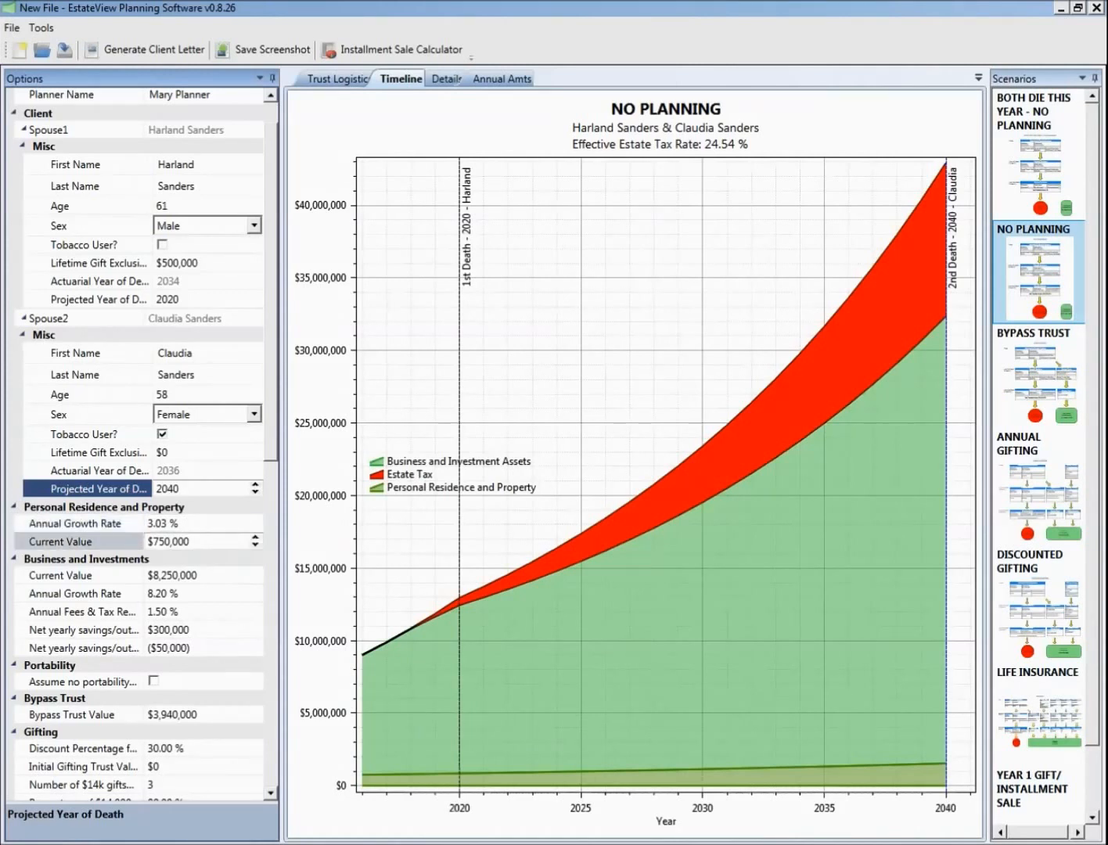
scroll(256, 544, down, 2)
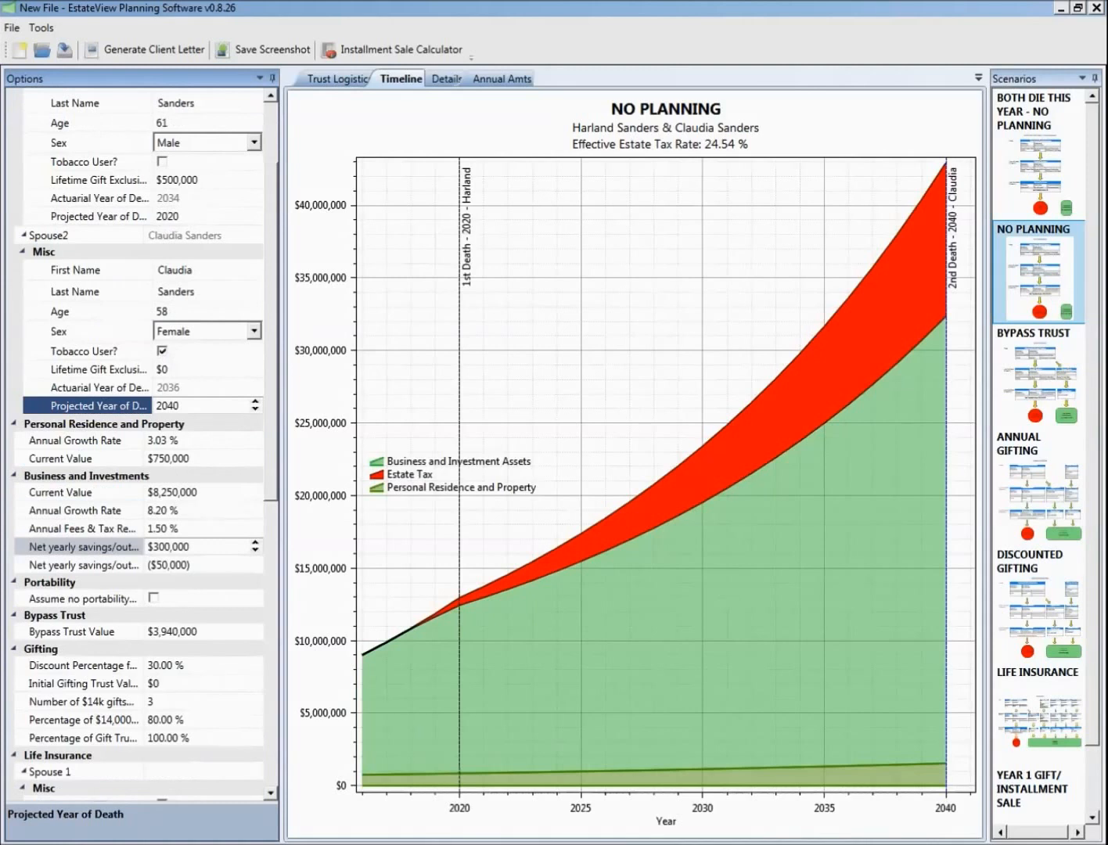
click(255, 496)
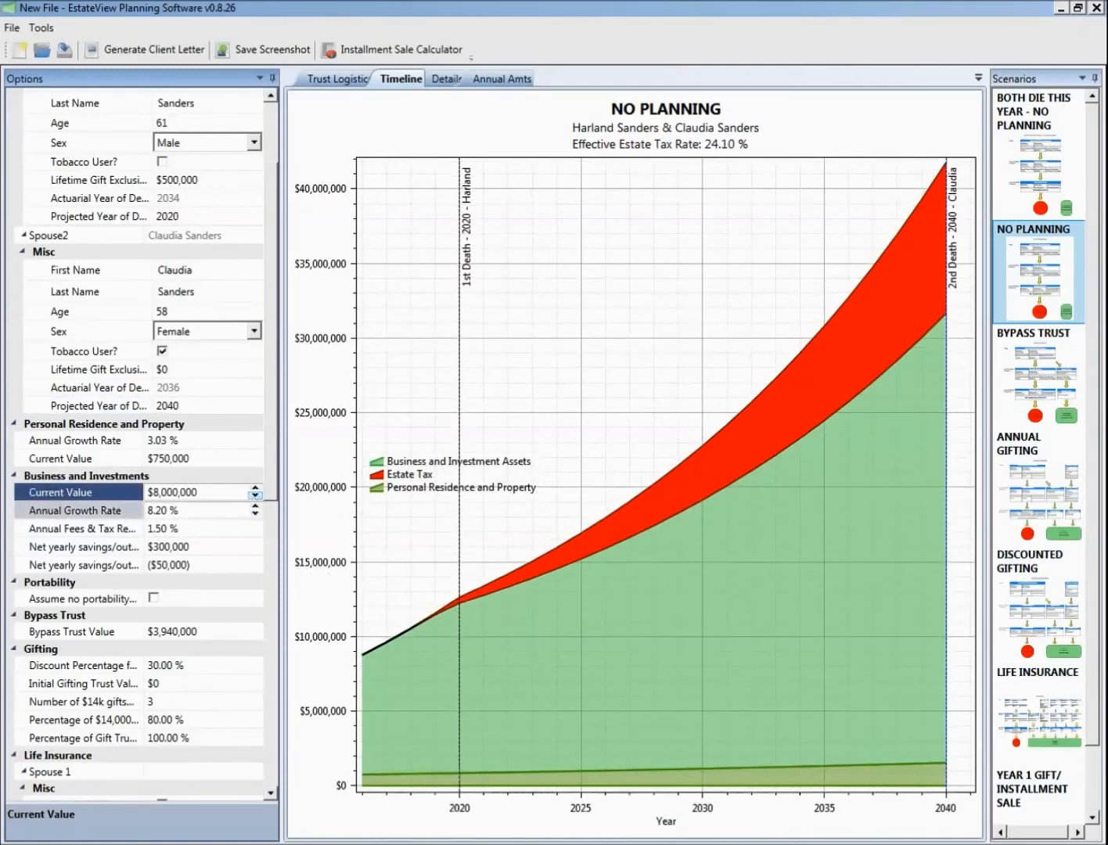
click(255, 551)
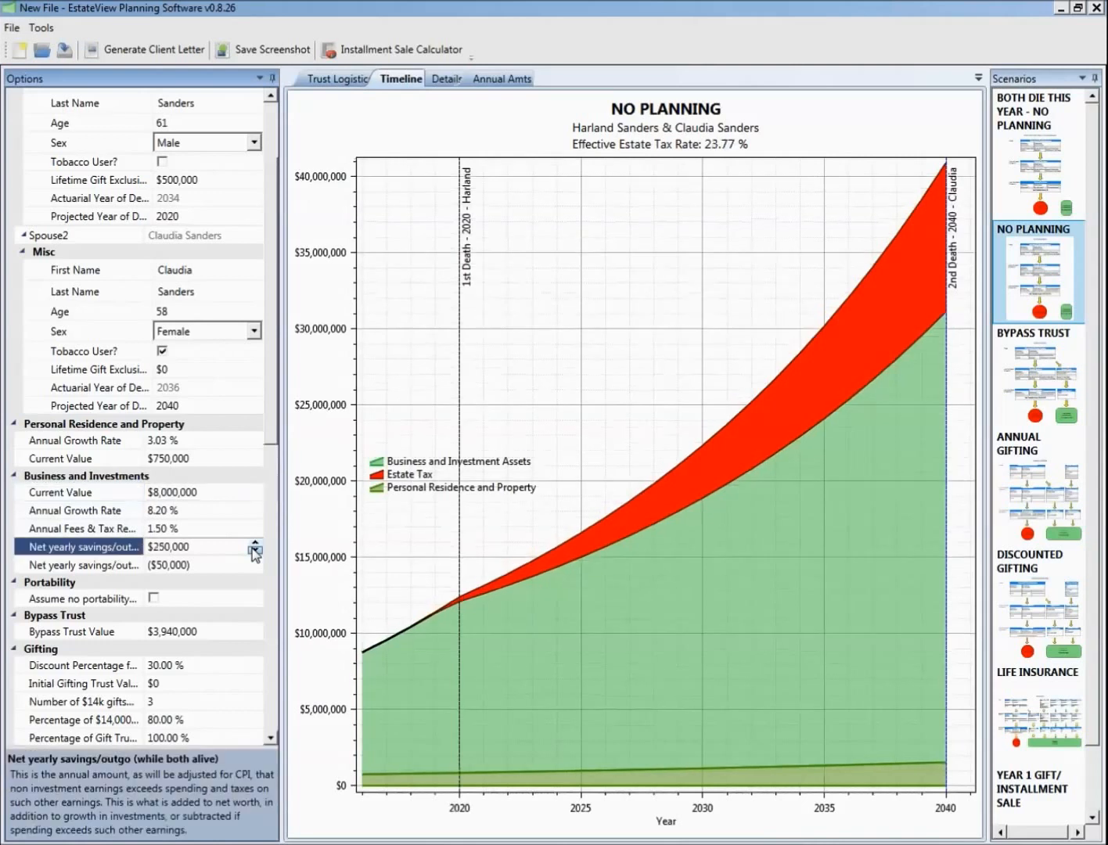
click(255, 551)
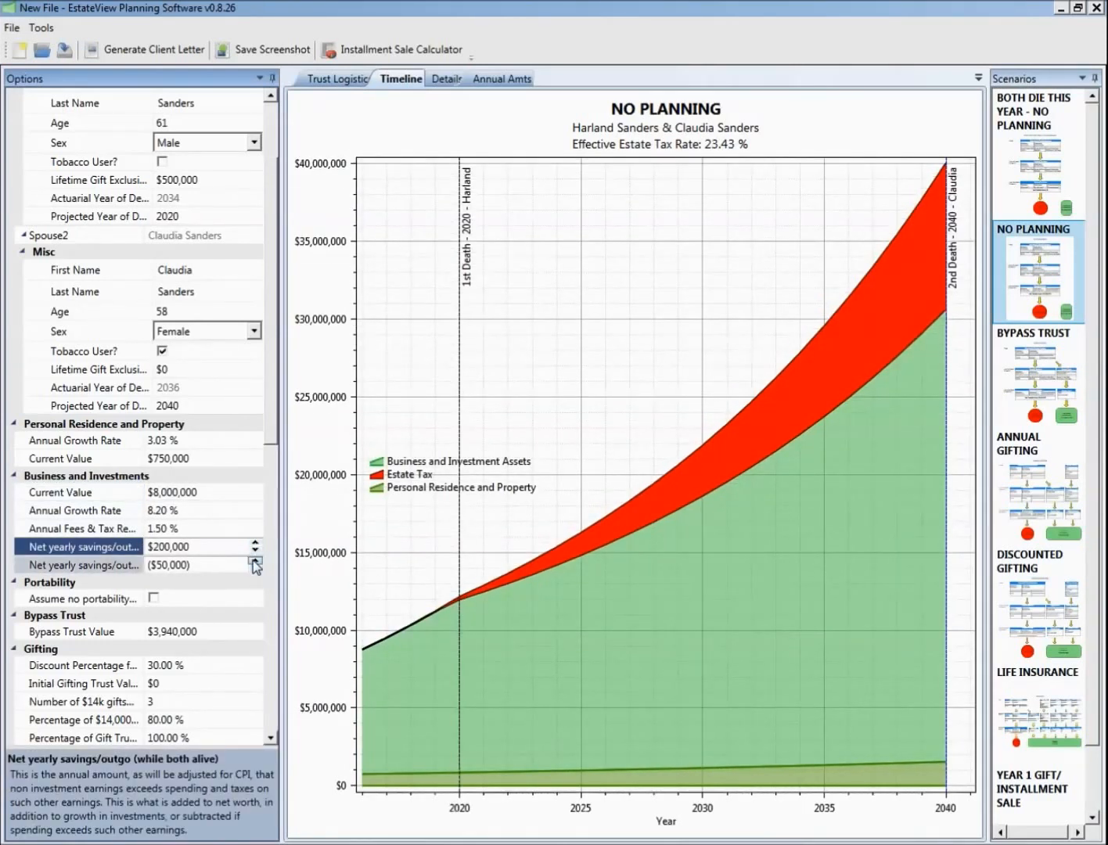
Set the net yearly savings/outgo after first death to ($100,000)
click(253, 560)
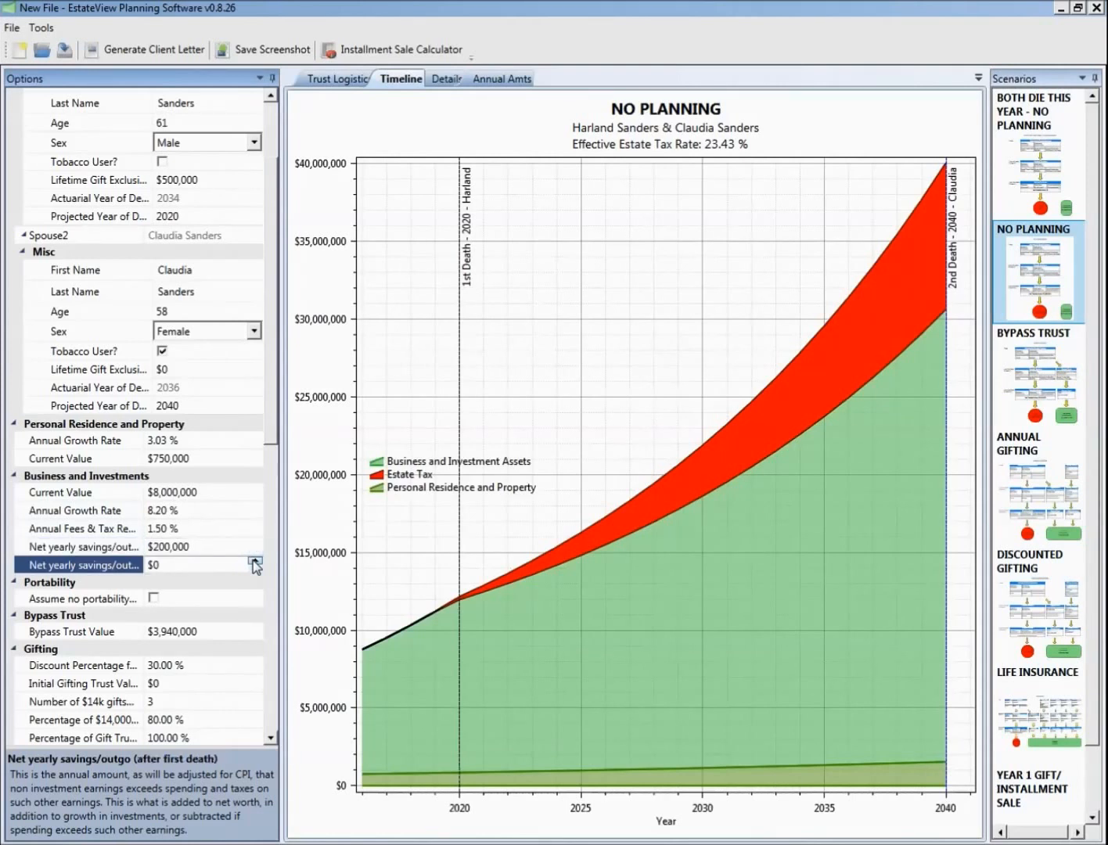
click(253, 570)
click(255, 571)
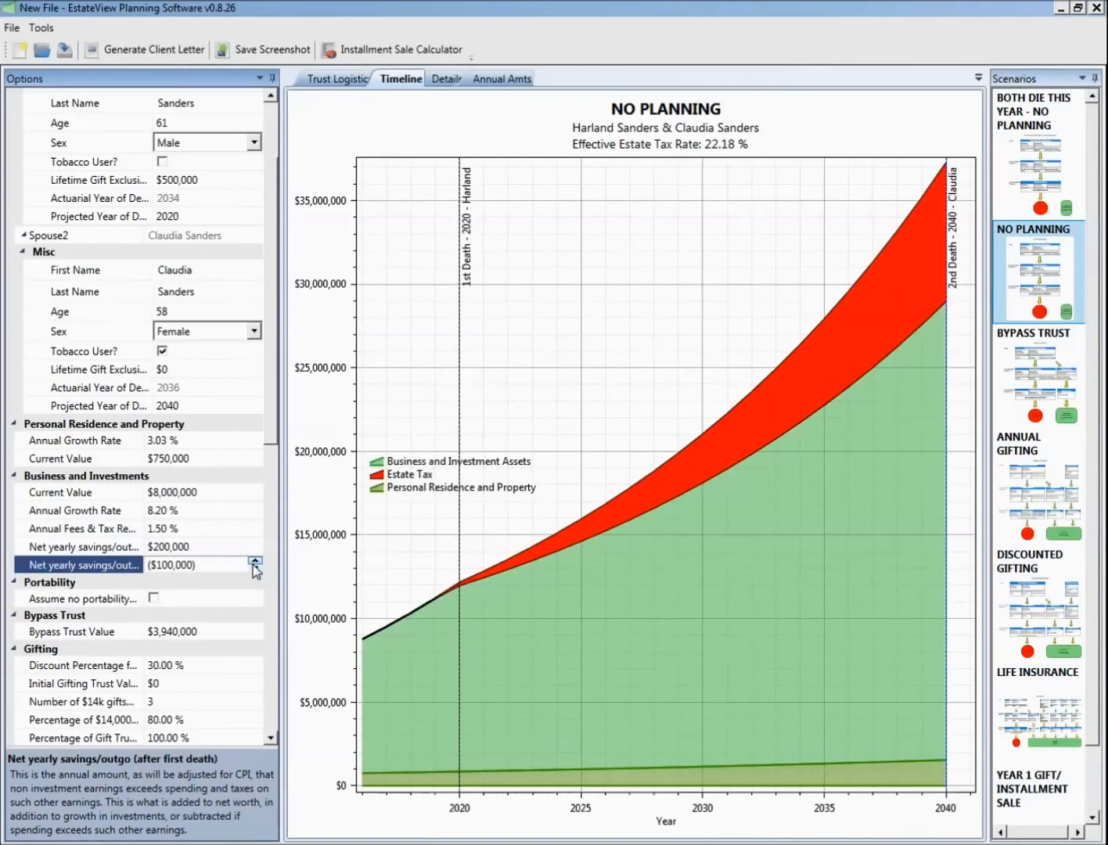
Try the assumption that no portability is available, and switch it back off
click(153, 599)
click(154, 600)
click(153, 599)
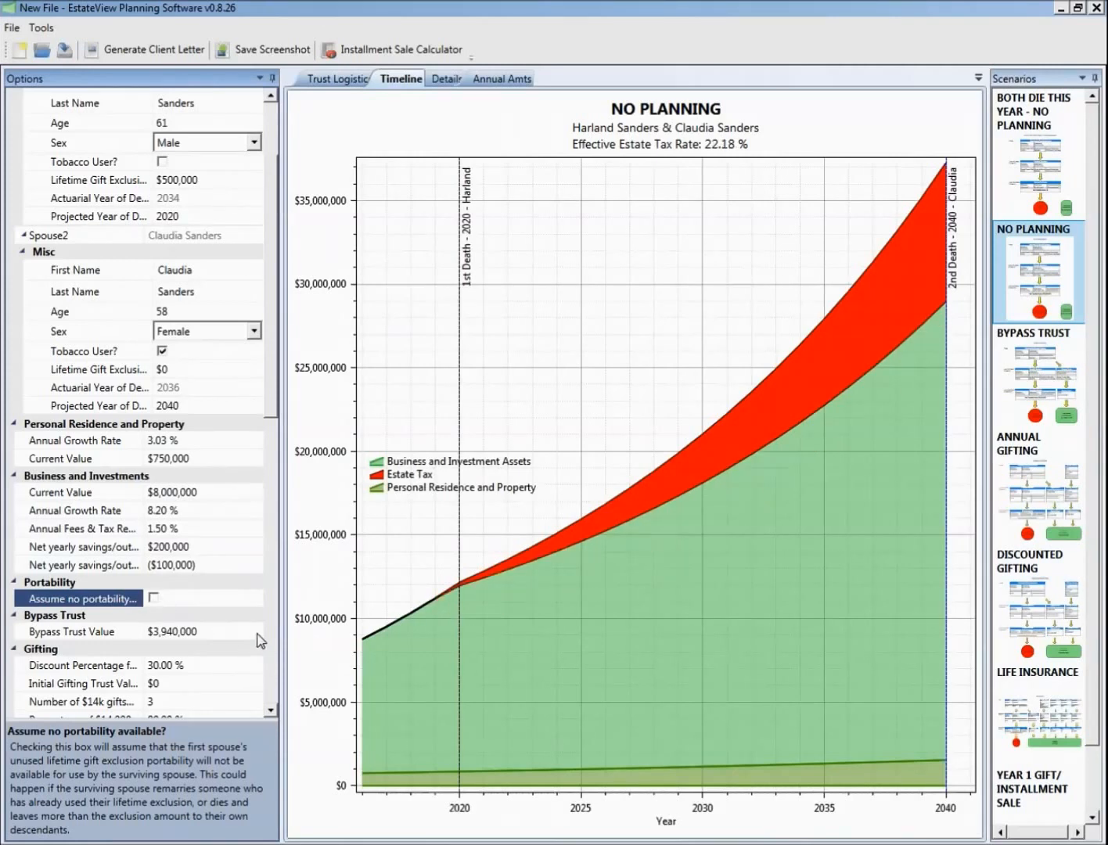
Raise the bypass trust value to $5,620,000
mouse_move(258, 635)
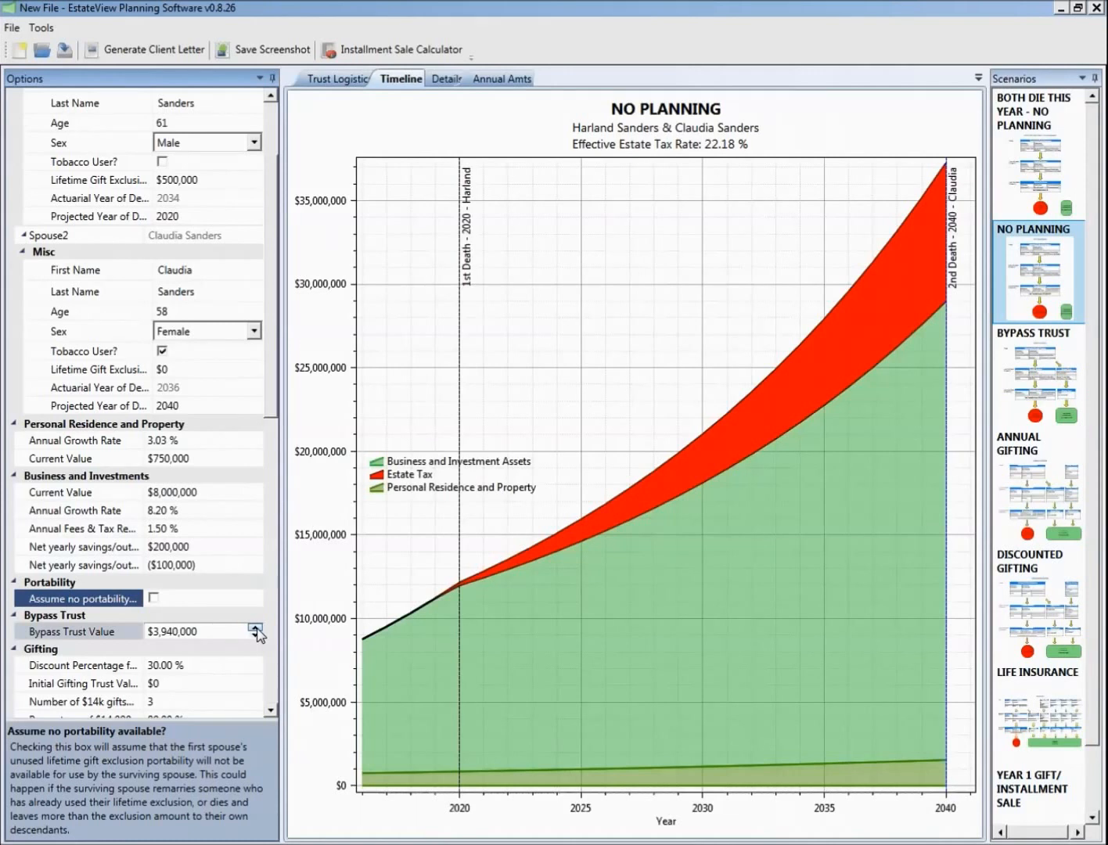
click(257, 628)
click(256, 628)
click(256, 628)
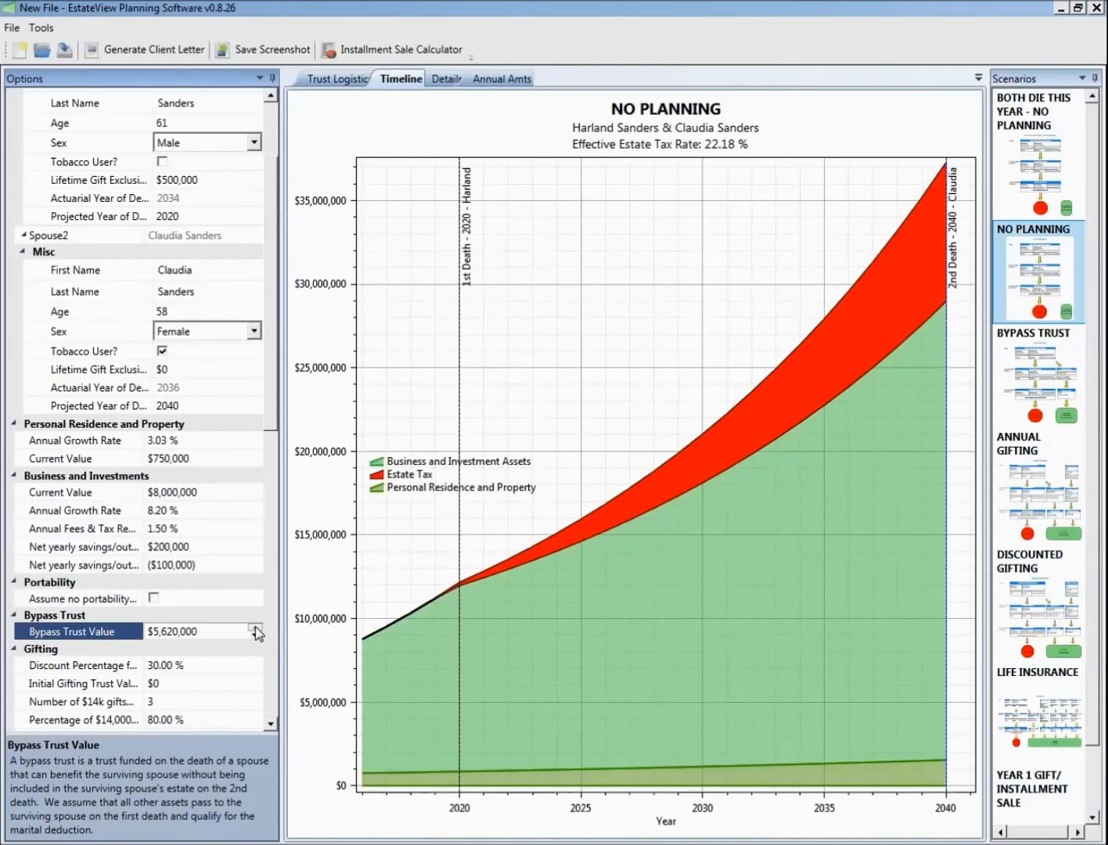
Set the bypass trust value to $3,370,000
scroll(256, 632, down, 1)
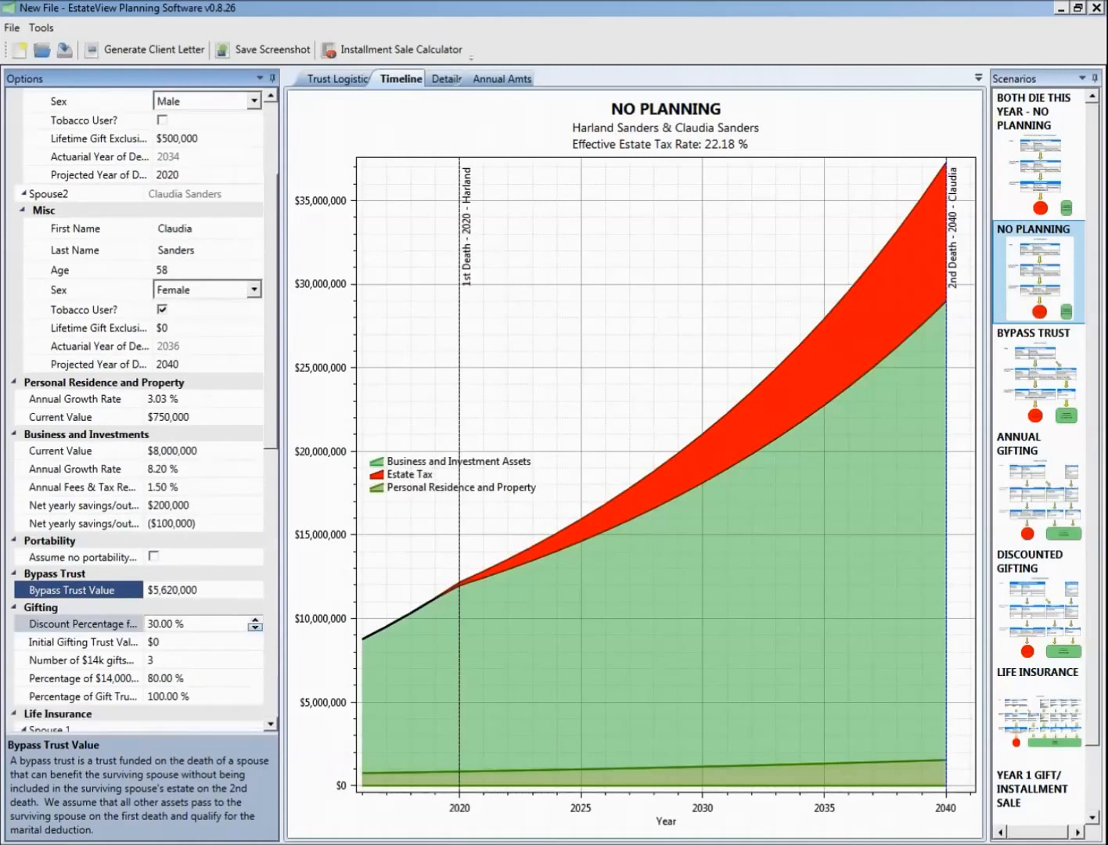
scroll(255, 610, down, 1)
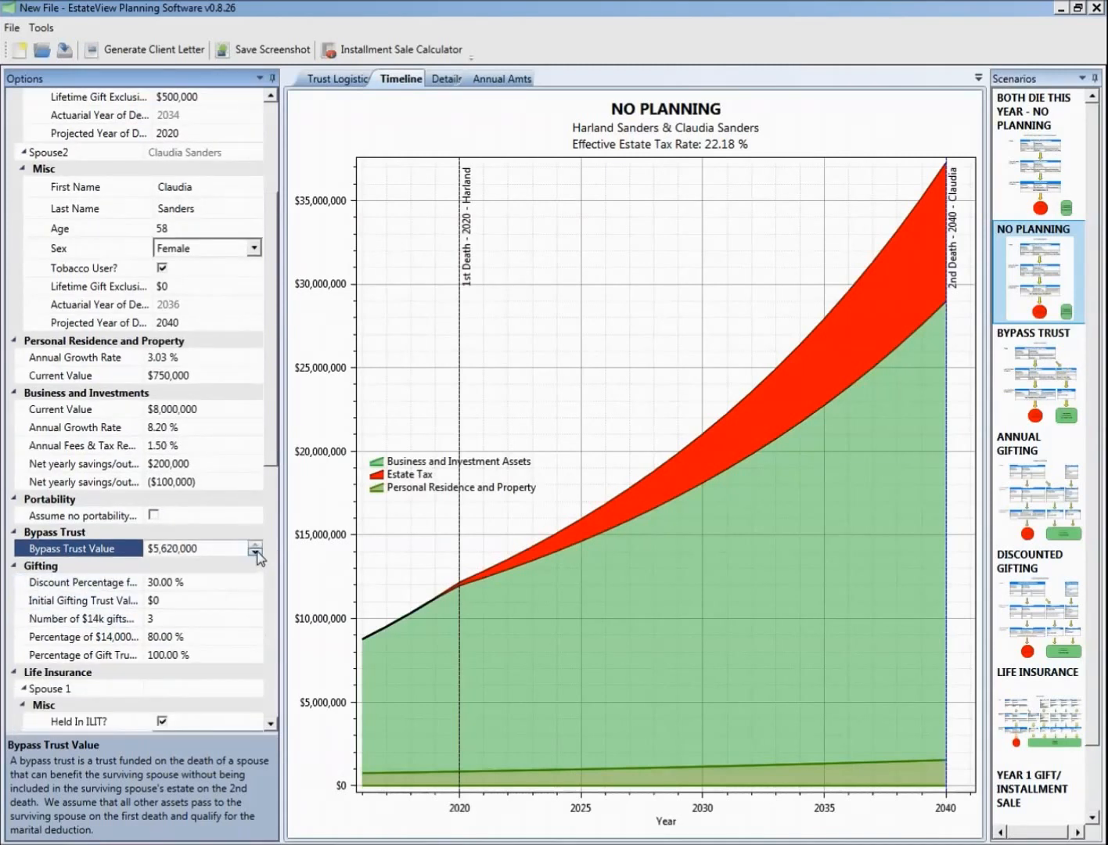
click(256, 553)
click(257, 553)
click(256, 553)
click(256, 553)
click(257, 554)
click(256, 554)
click(257, 553)
click(256, 553)
click(257, 554)
click(256, 553)
click(255, 553)
click(255, 544)
click(255, 543)
Set the gifting discount percentage to 25% and the initial gifting trust value to $500,000
scroll(243, 598, down, 3)
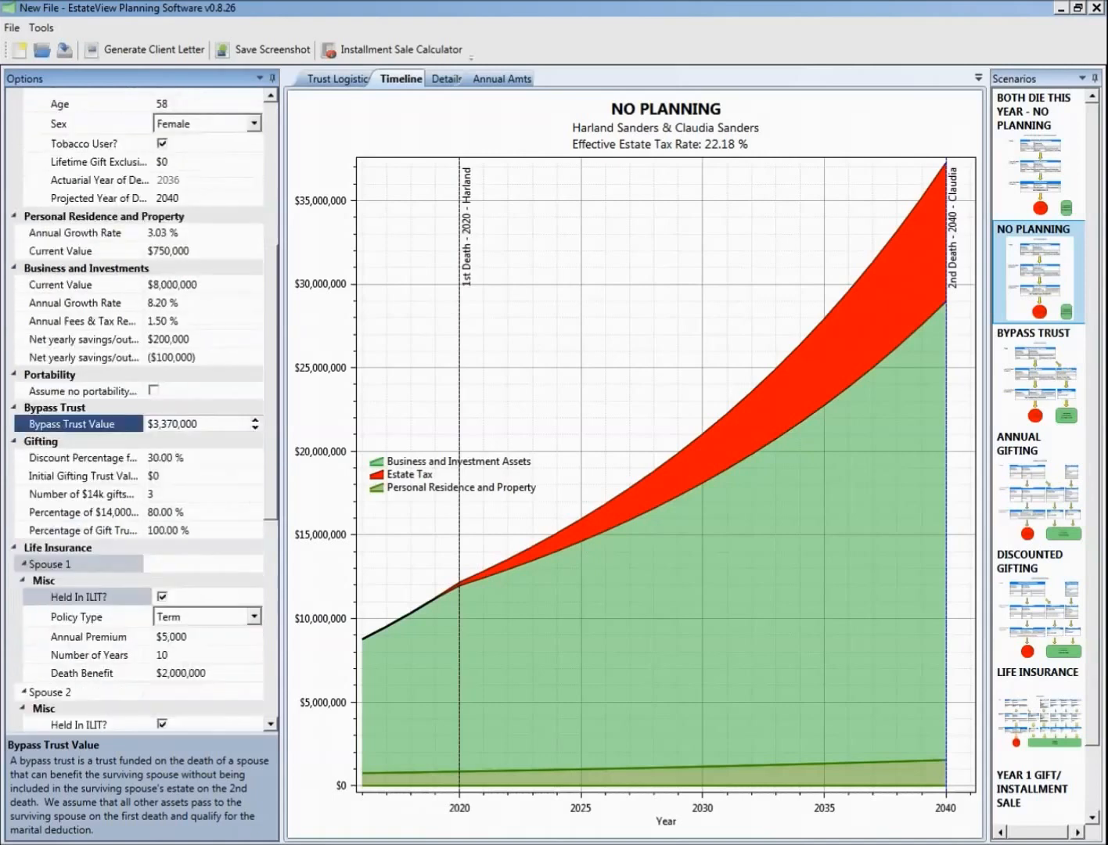
click(255, 462)
click(255, 475)
click(256, 474)
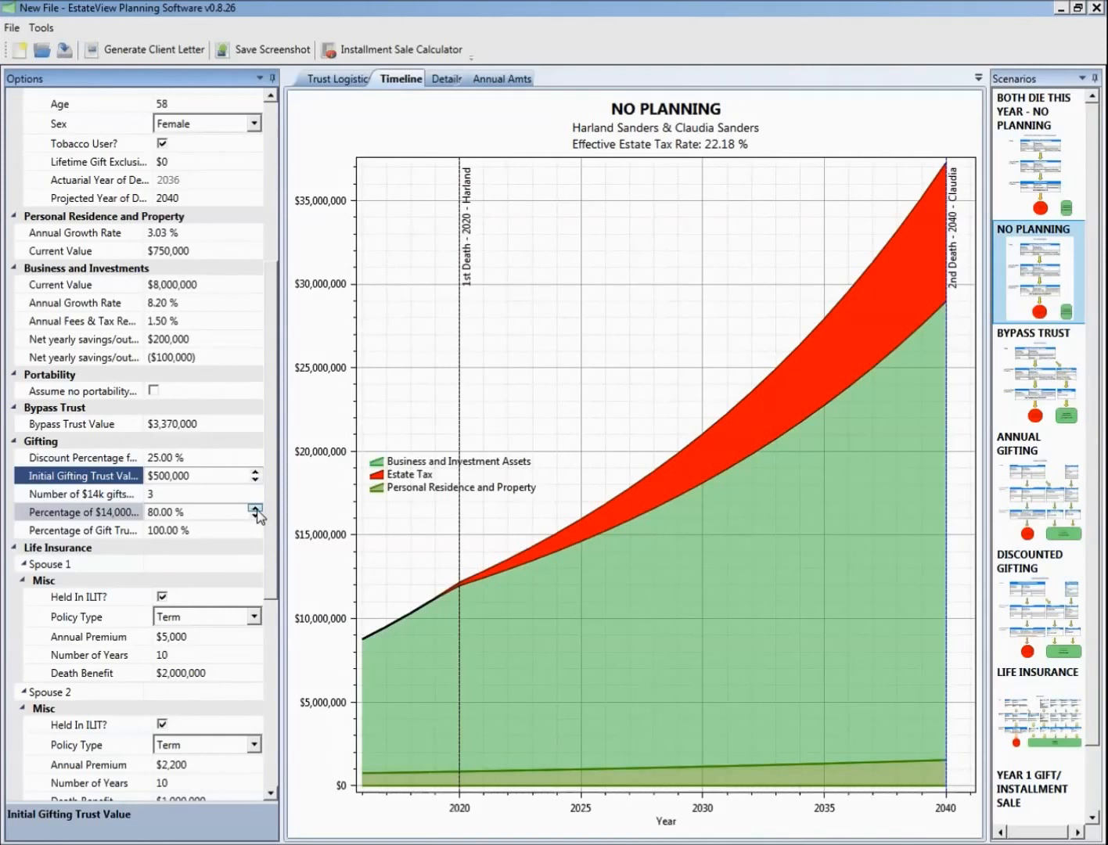
Set the percentage of the $14,000 gifts going to the gifting trust to 100%
click(254, 508)
click(255, 508)
click(255, 508)
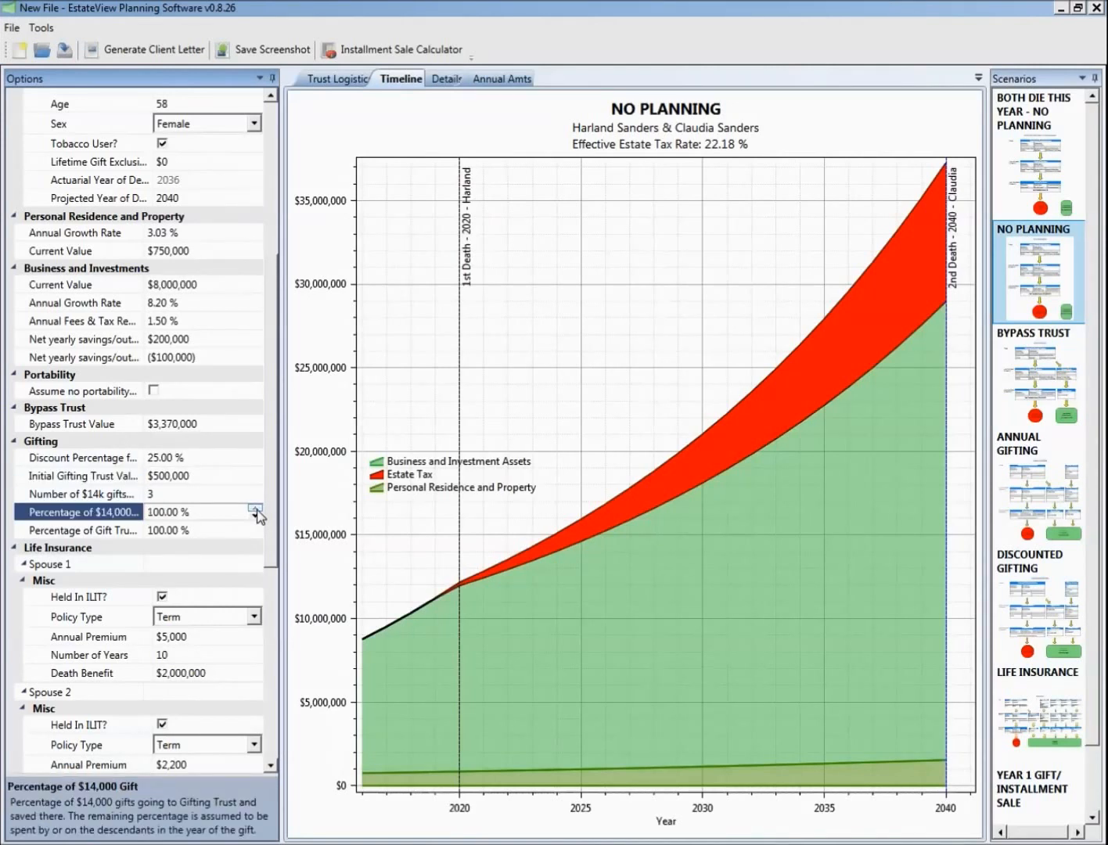
Temporarily clear Held In ILIT for the Spouse 1 life insurance policy and restore it
scroll(253, 525, down, 2)
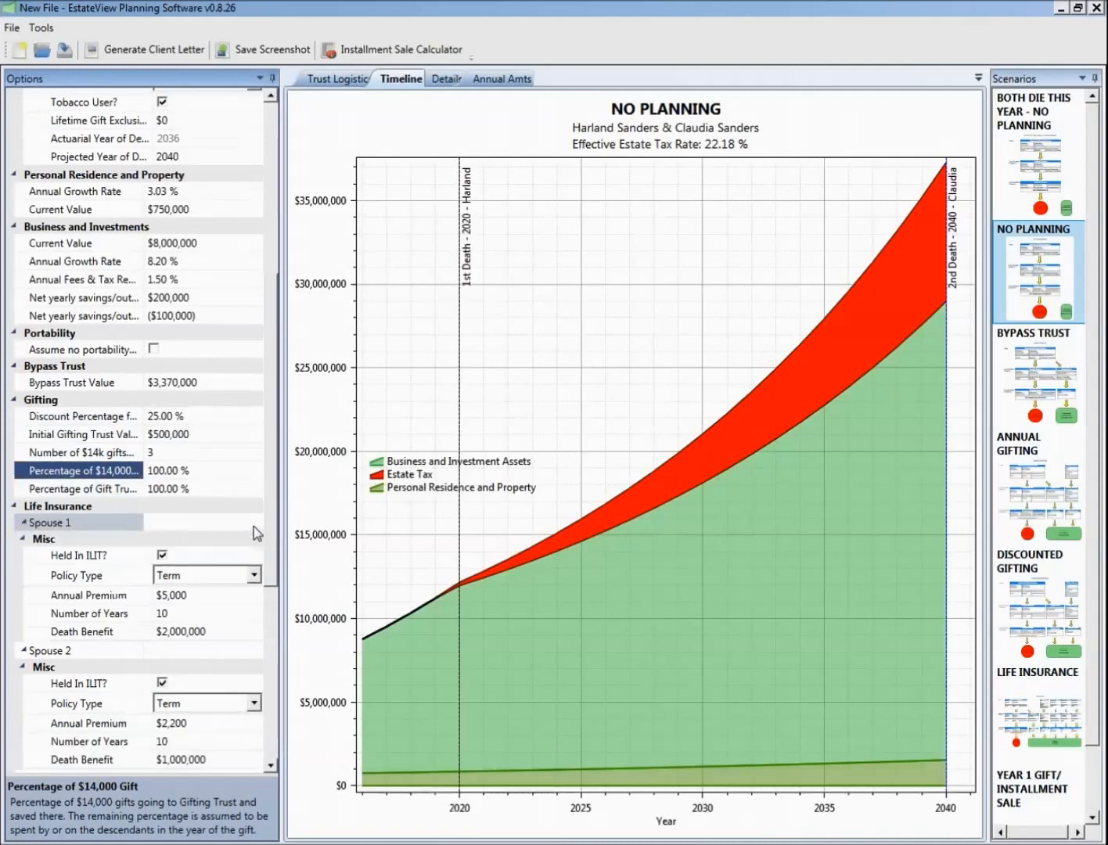
mouse_move(256, 446)
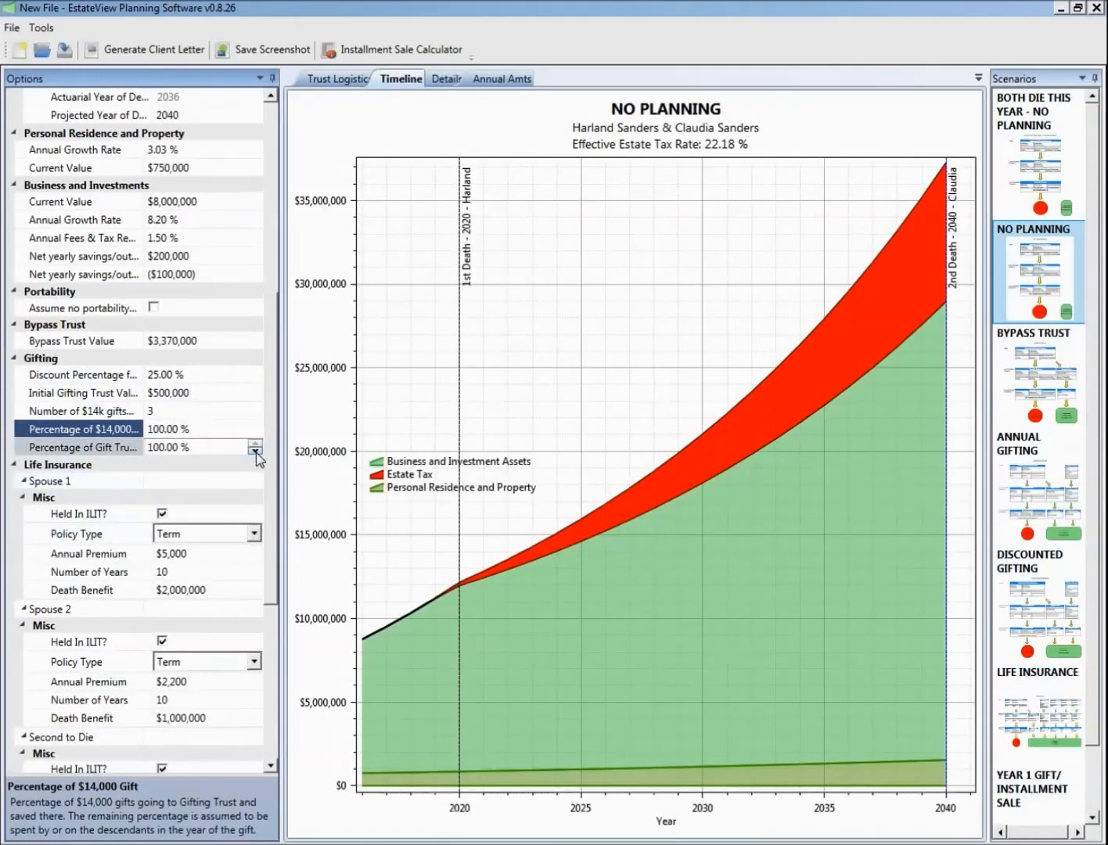
click(24, 485)
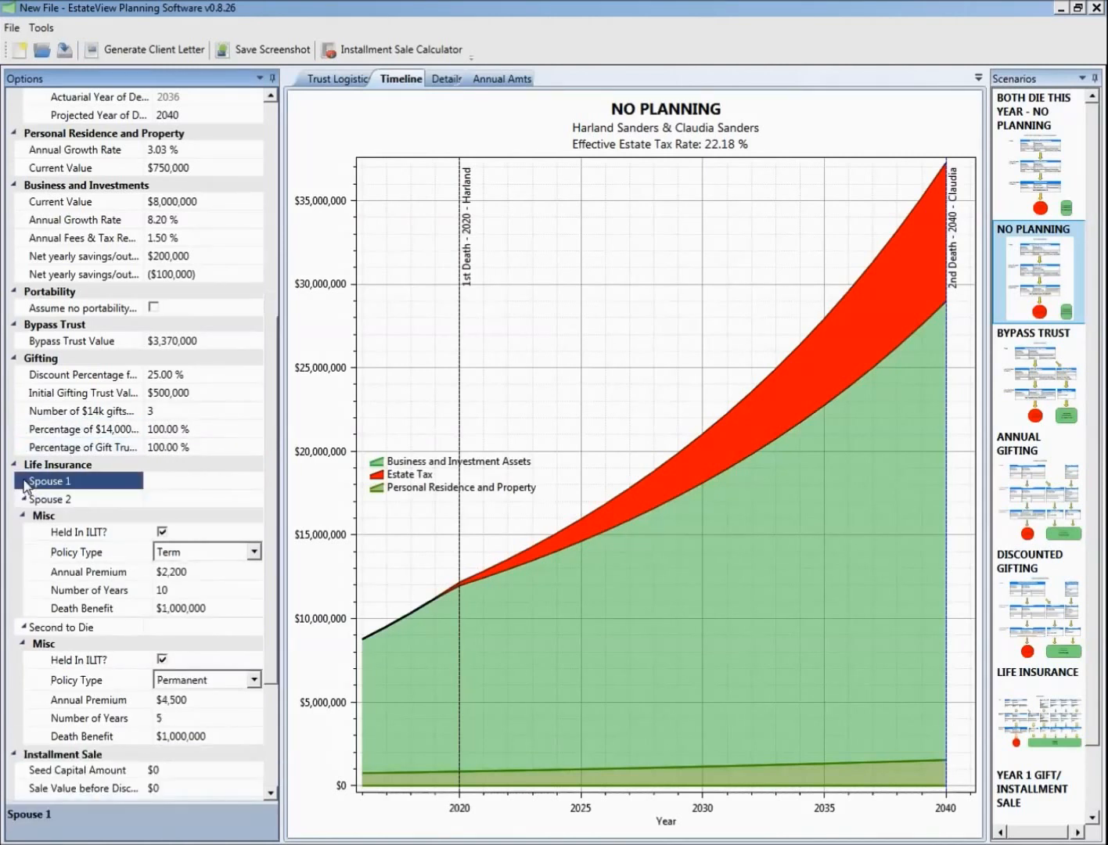
click(24, 483)
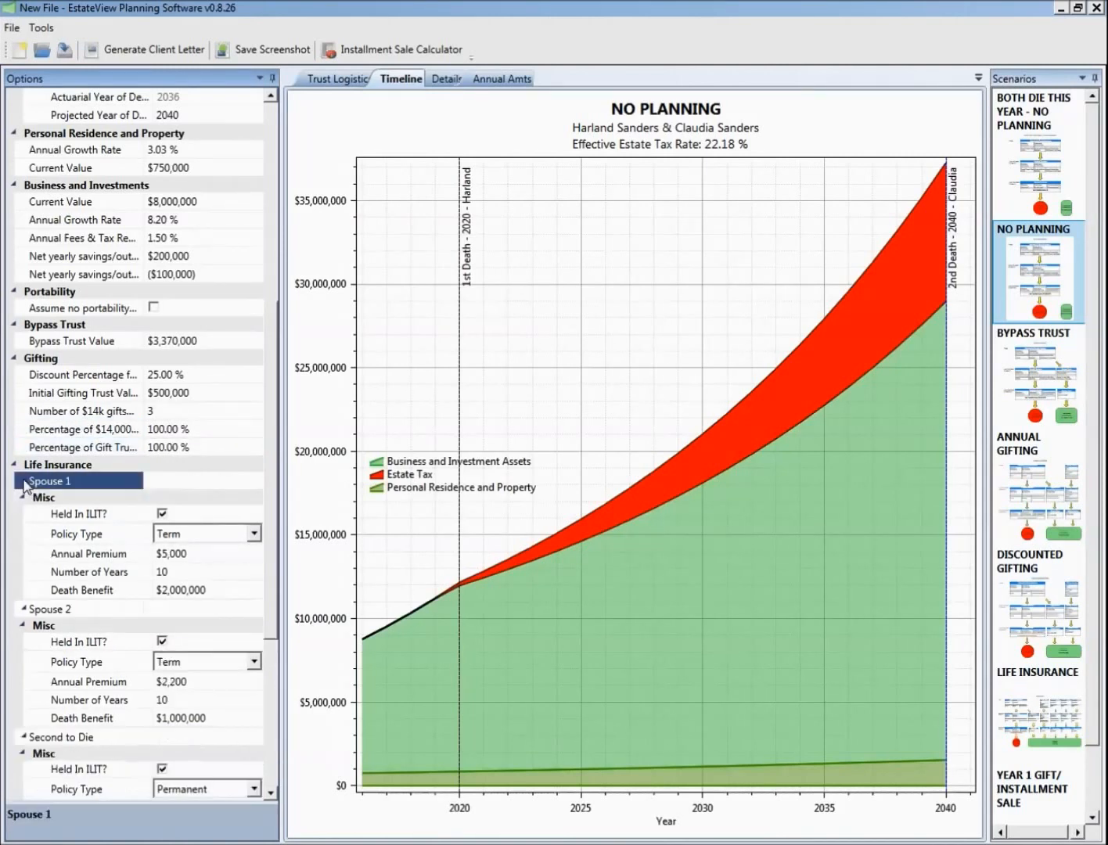
click(162, 514)
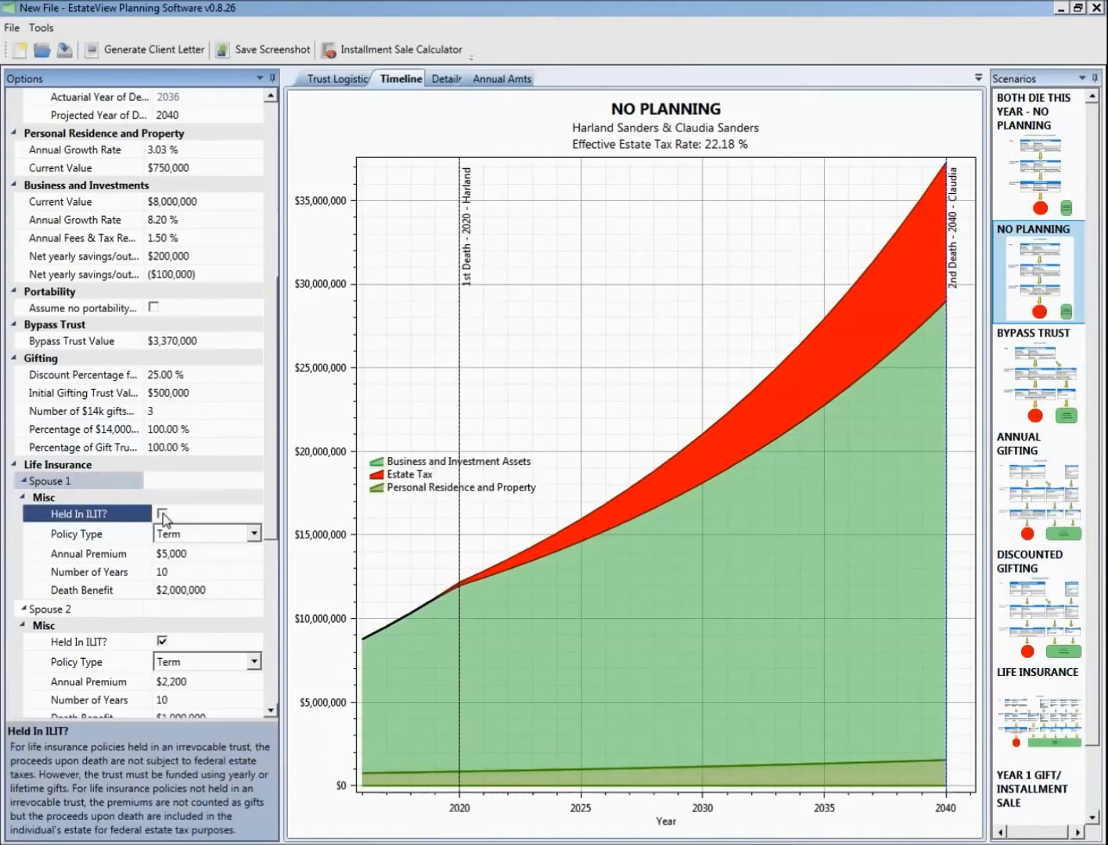
click(162, 514)
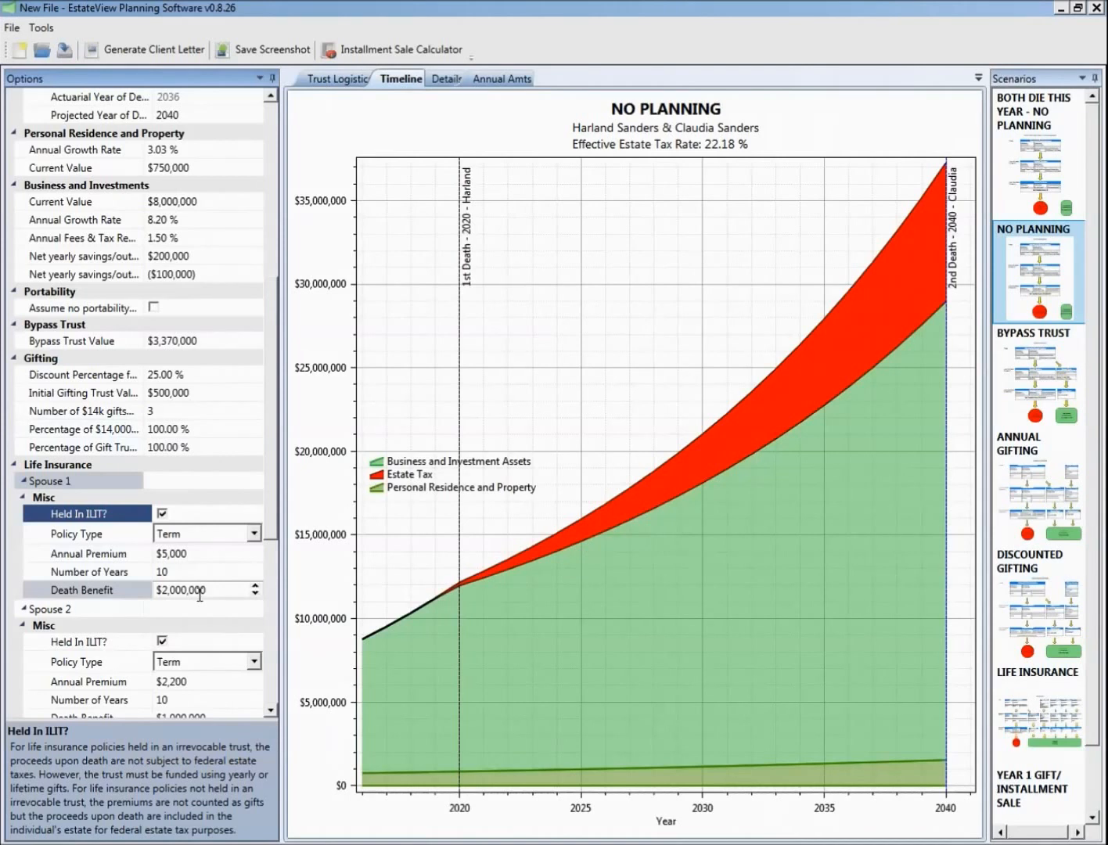
Set the Spouse 1 life insurance policy type to Permanent and its number of years to 15
click(254, 537)
click(237, 565)
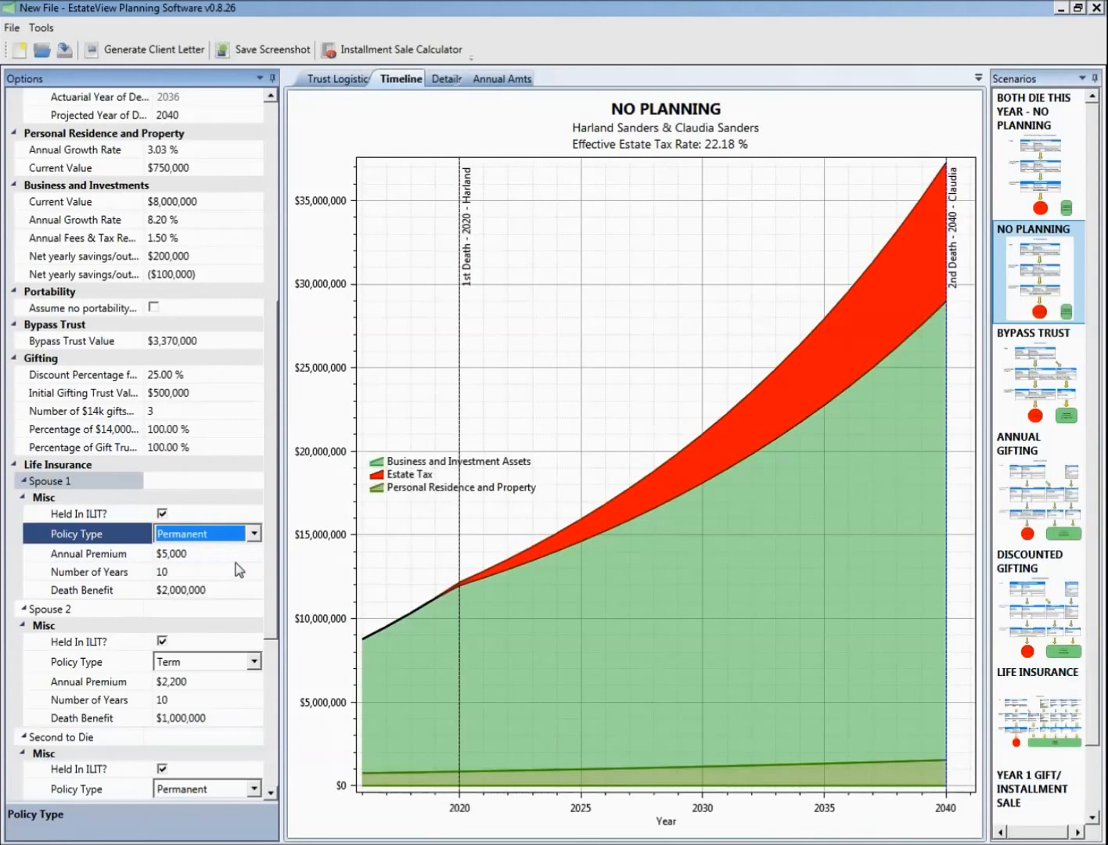
click(236, 564)
click(255, 576)
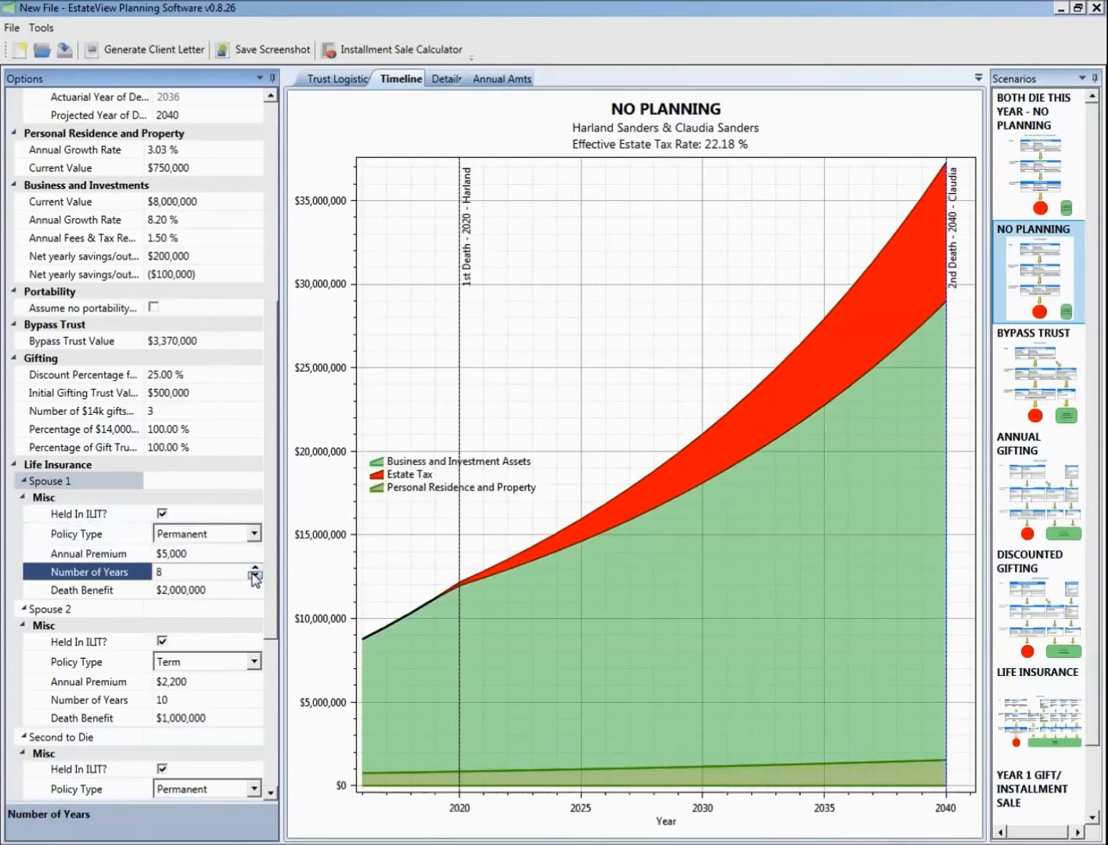
click(251, 561)
click(253, 567)
click(253, 567)
click(254, 569)
Collapse the Spouse 2 life insurance details and set the Second to Die policy's annual premium to $8,500
scroll(254, 598, down, 2)
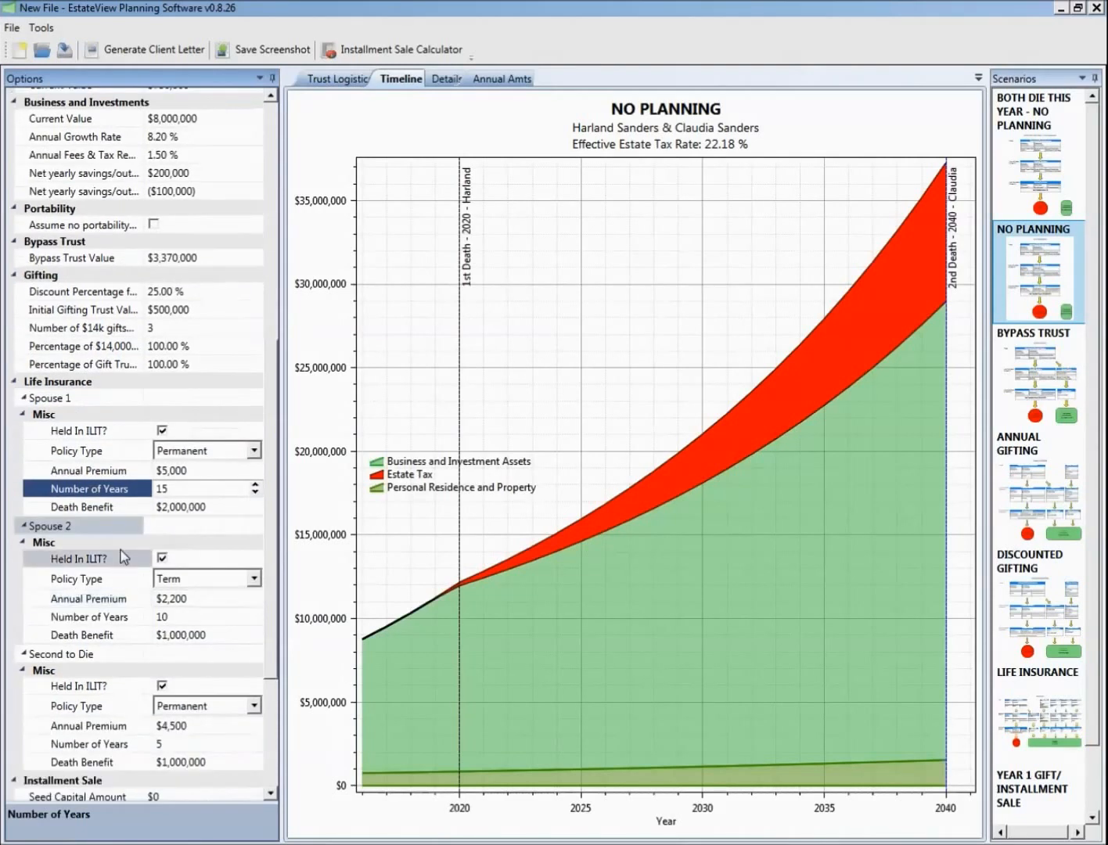
click(29, 529)
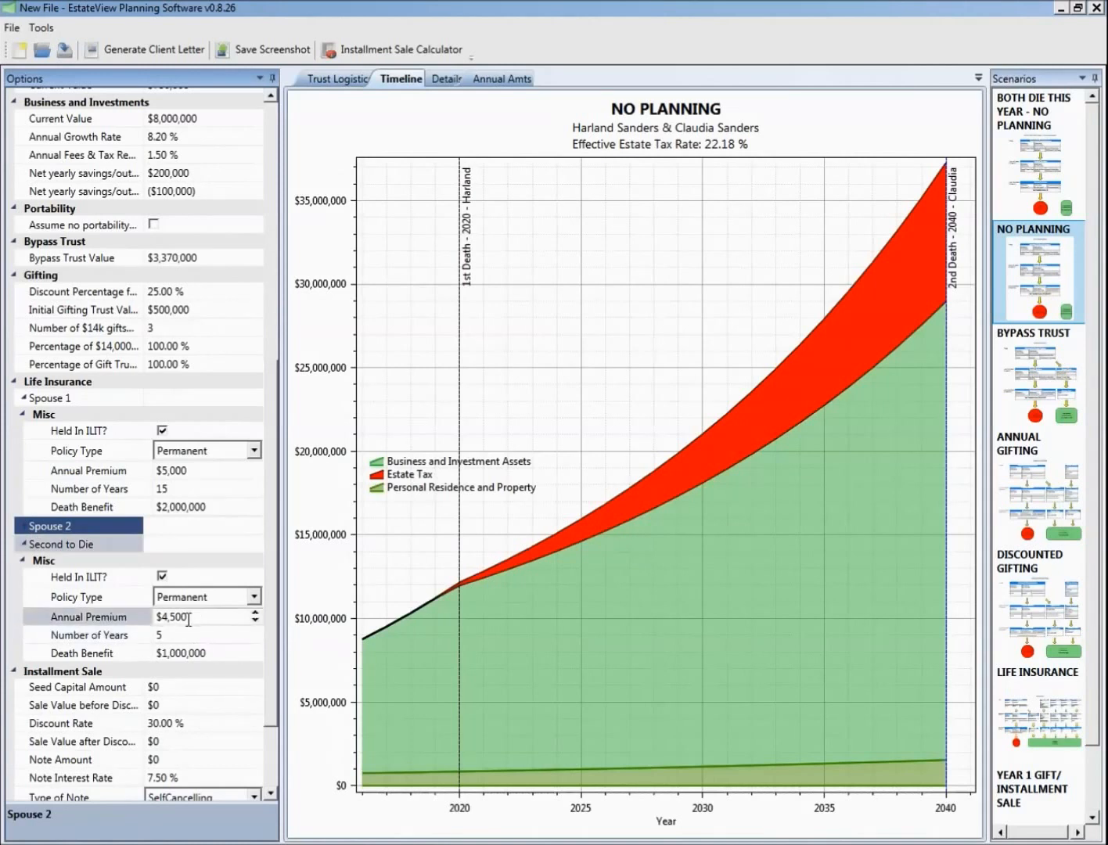
click(255, 615)
click(255, 614)
click(254, 615)
click(255, 614)
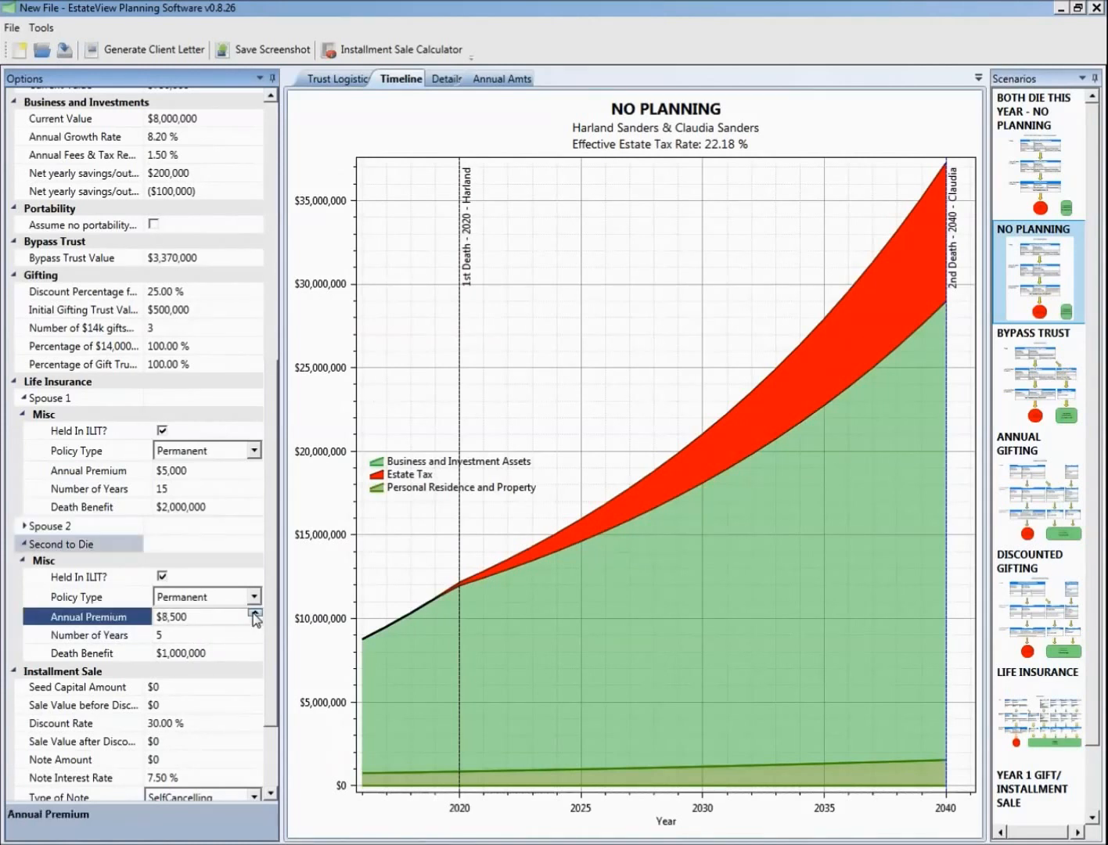
click(21, 546)
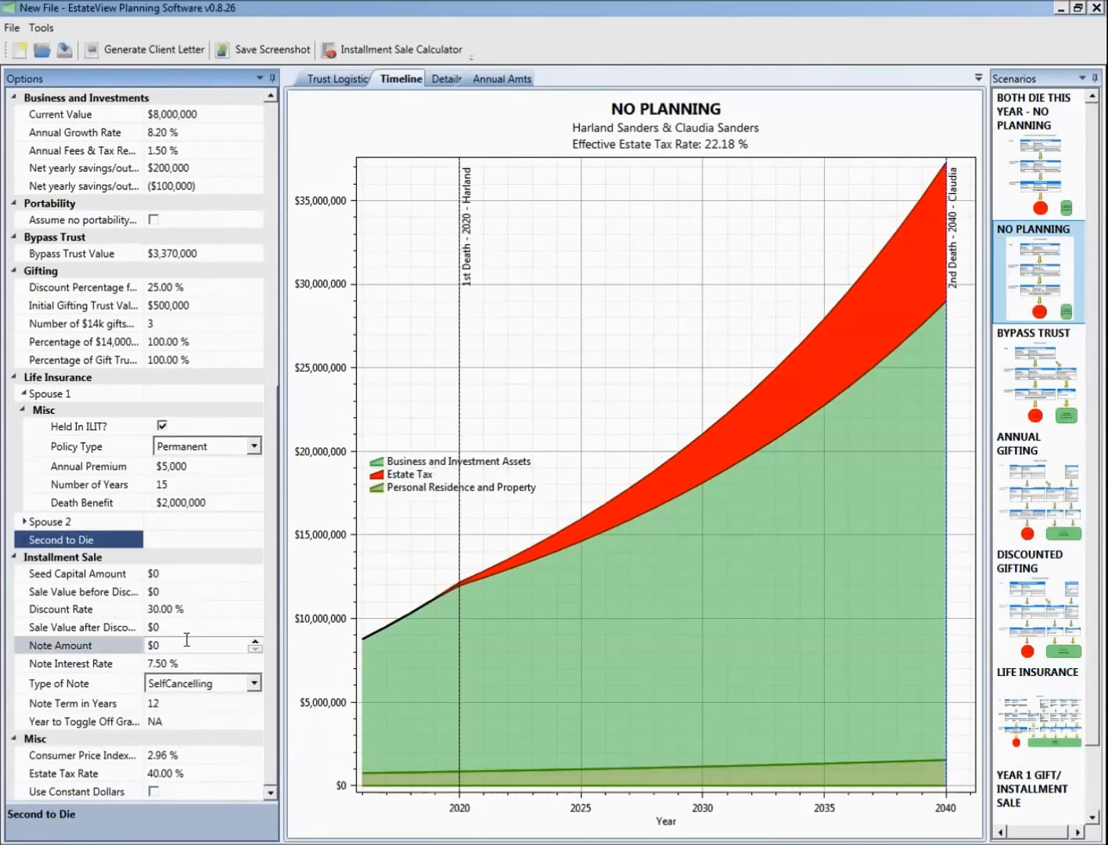
click(22, 541)
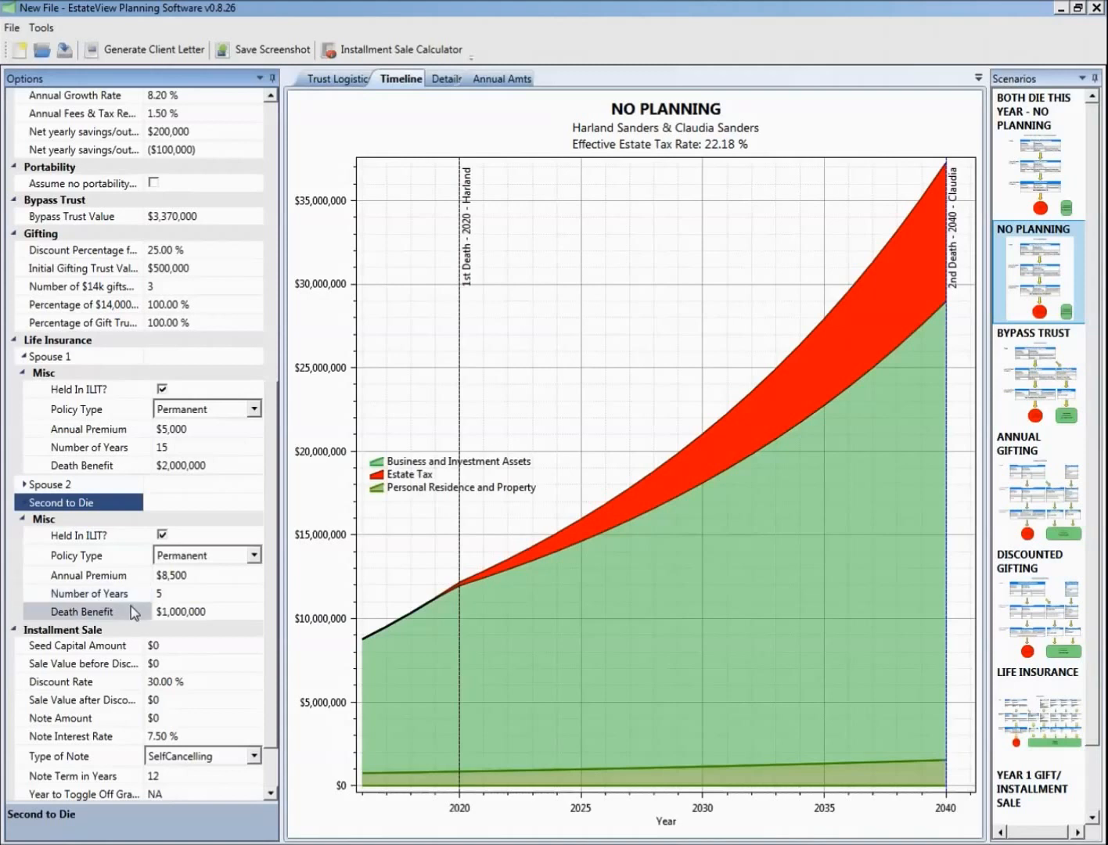
Set the Consumer Price Index growth rate to 3.21%
scroll(126, 608, down, 2)
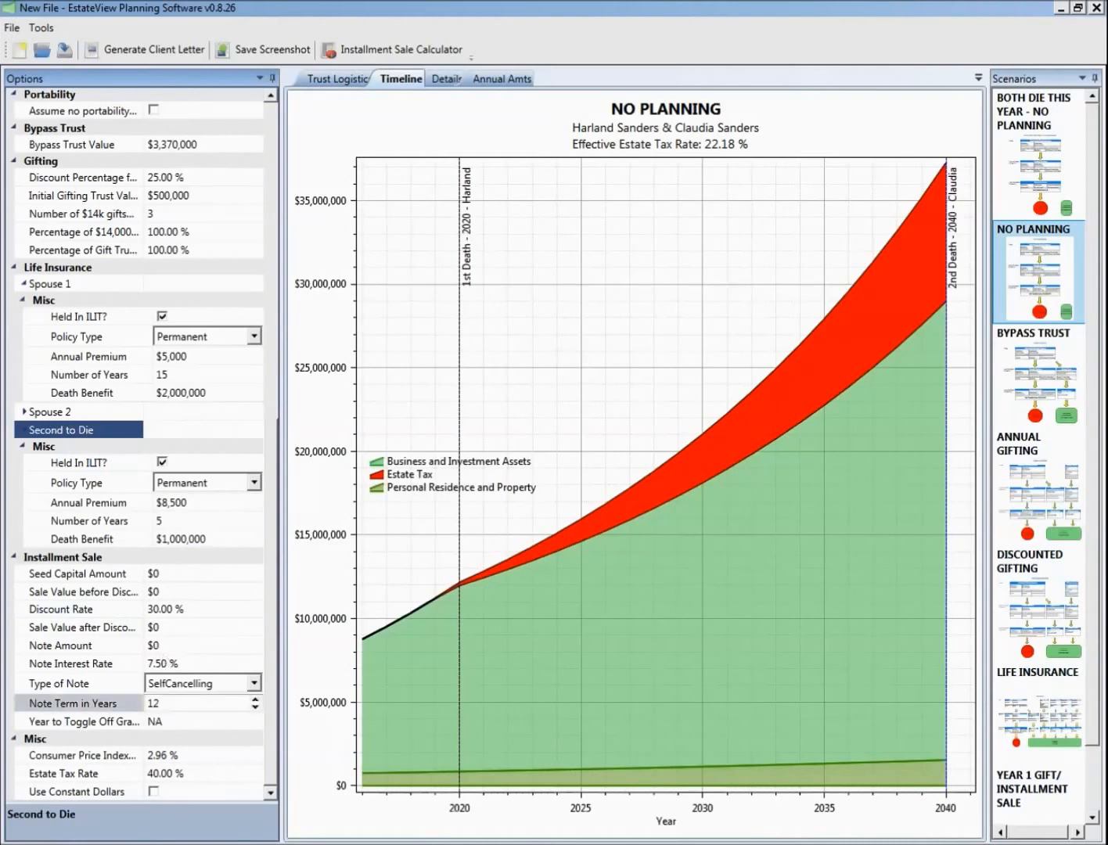
click(200, 753)
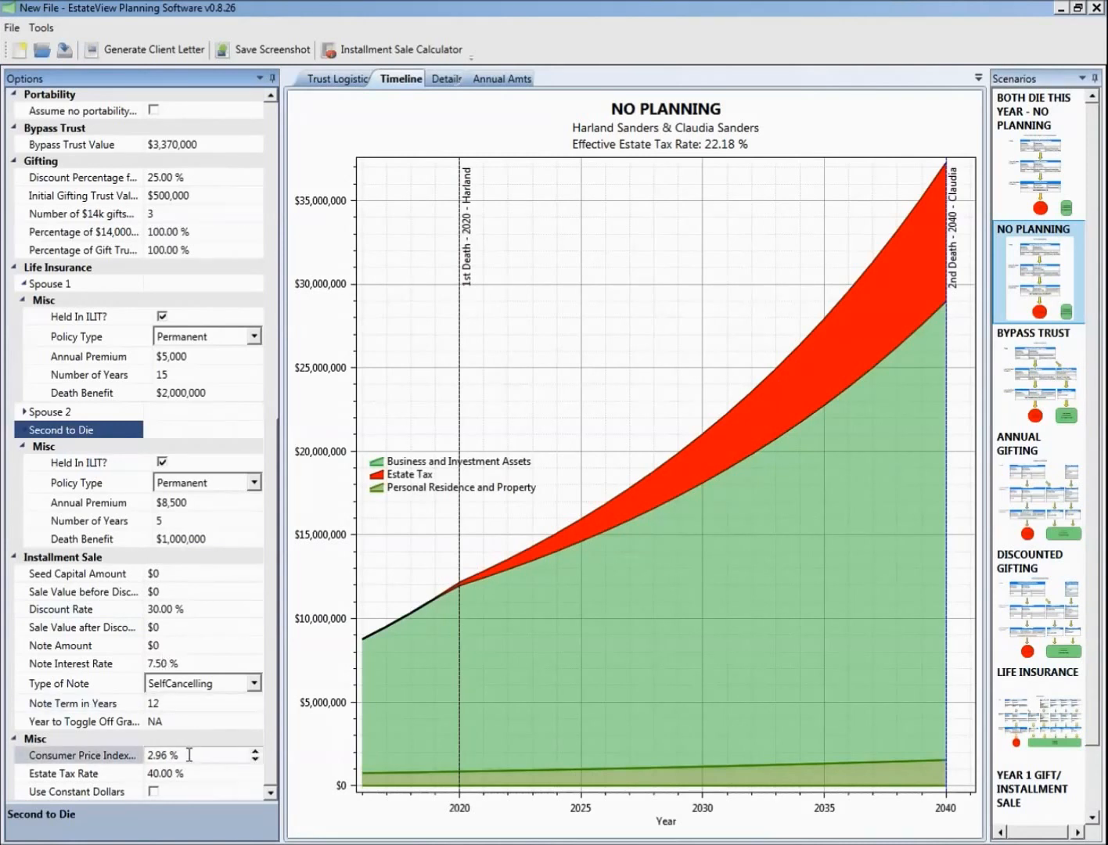
click(255, 752)
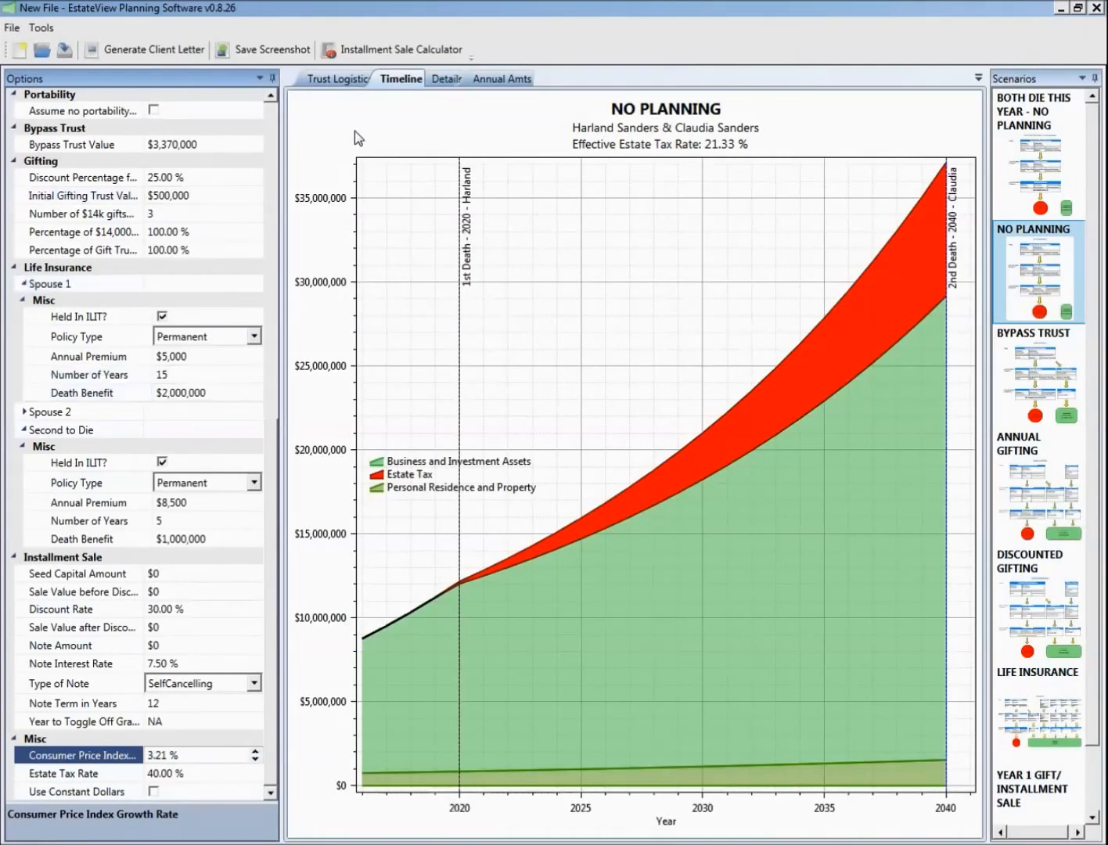
Show the trust logistics for the No Planning scenario and assume that no portability is available
mouse_move(806, 413)
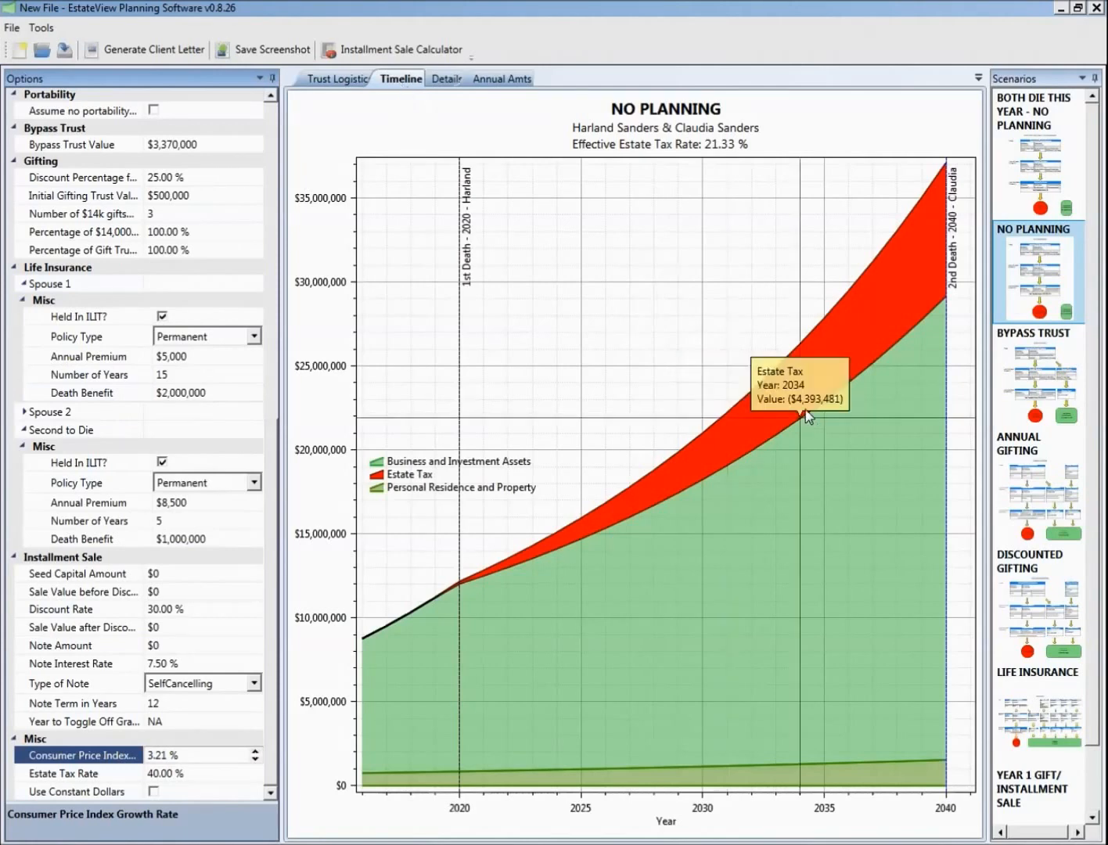
click(338, 79)
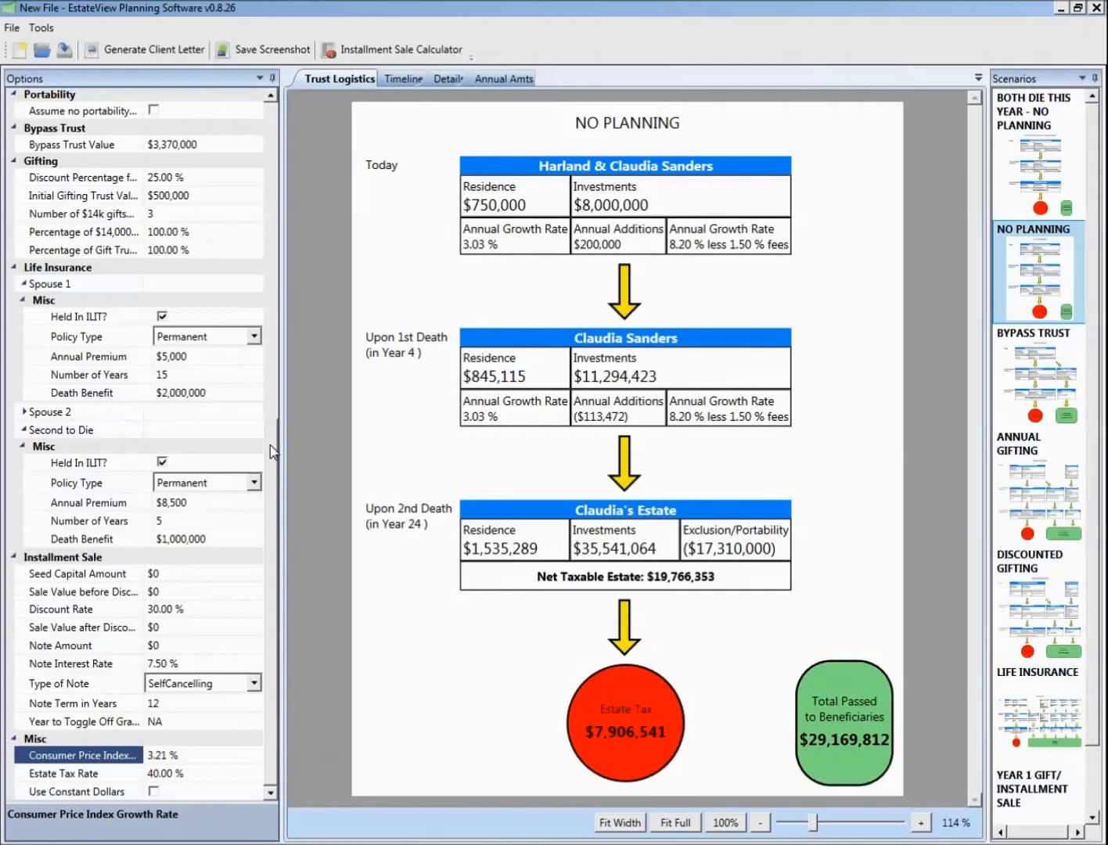
drag(271, 452, 289, 262)
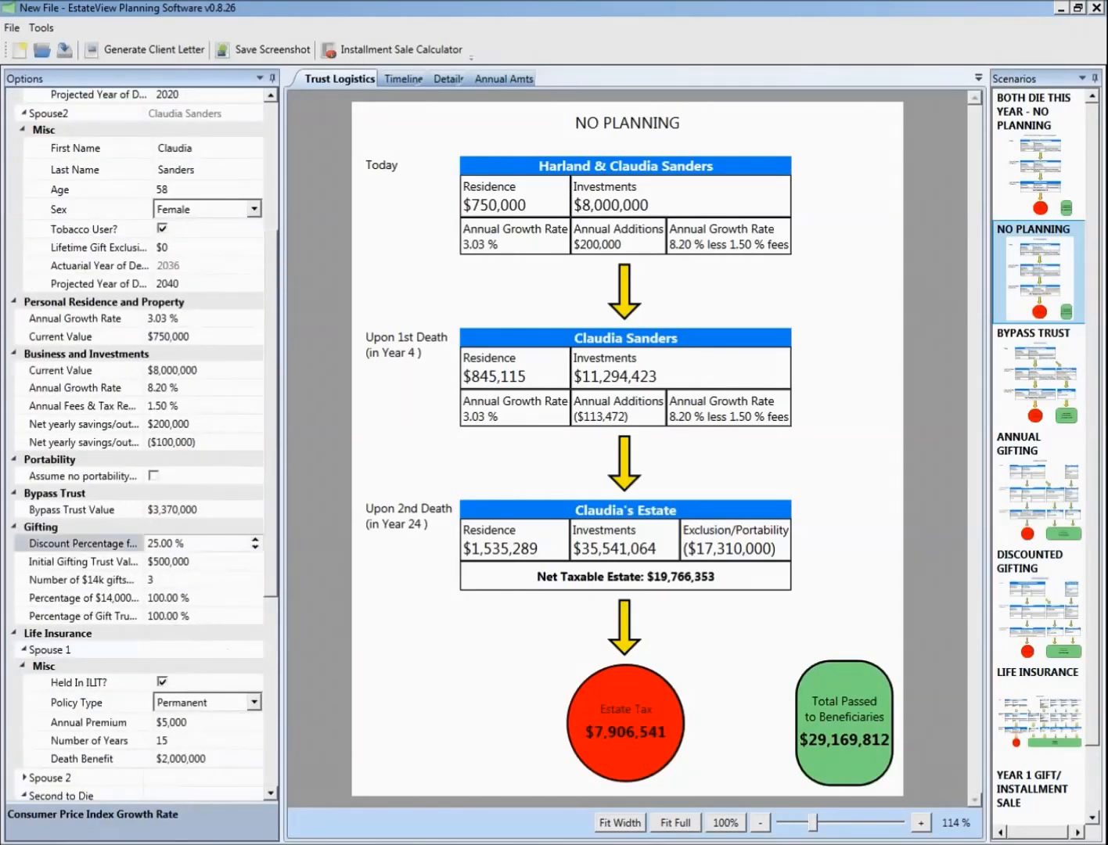
click(152, 475)
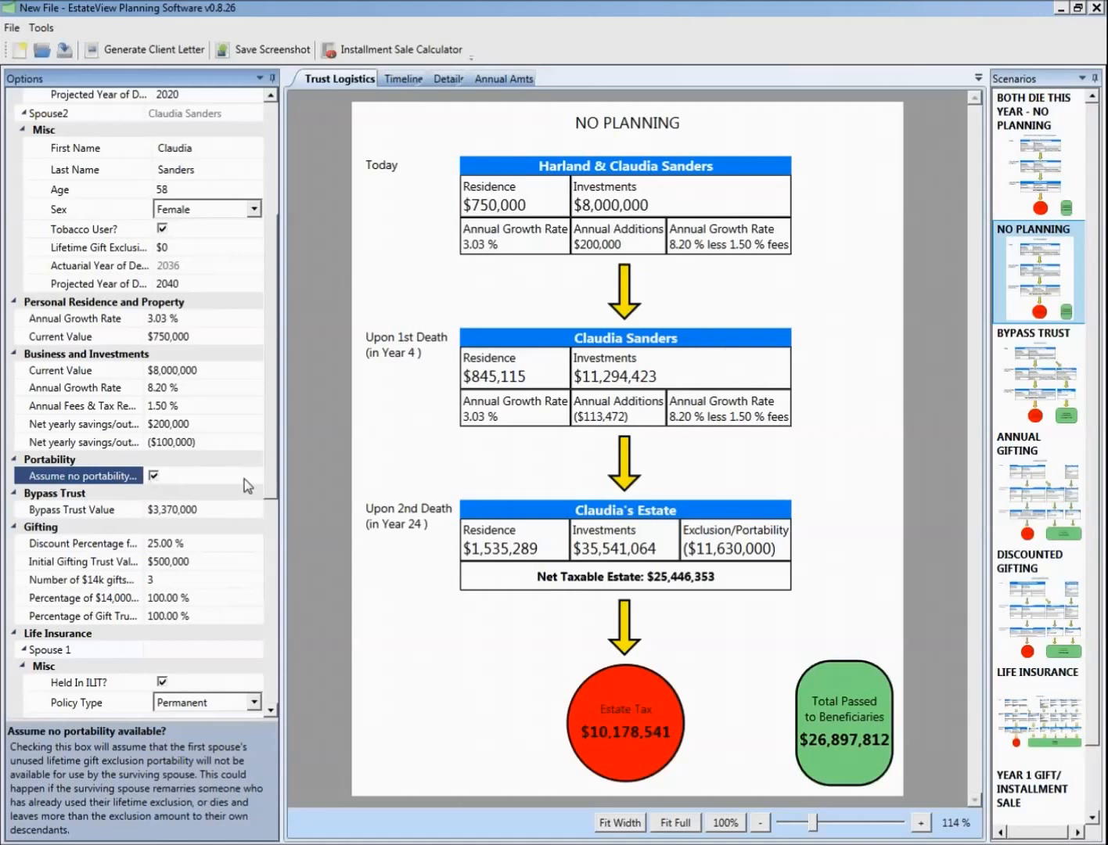
Review the trust logistics of the Both Die This Year - No Planning scenario and the No Planning estate tax timeline
click(1027, 185)
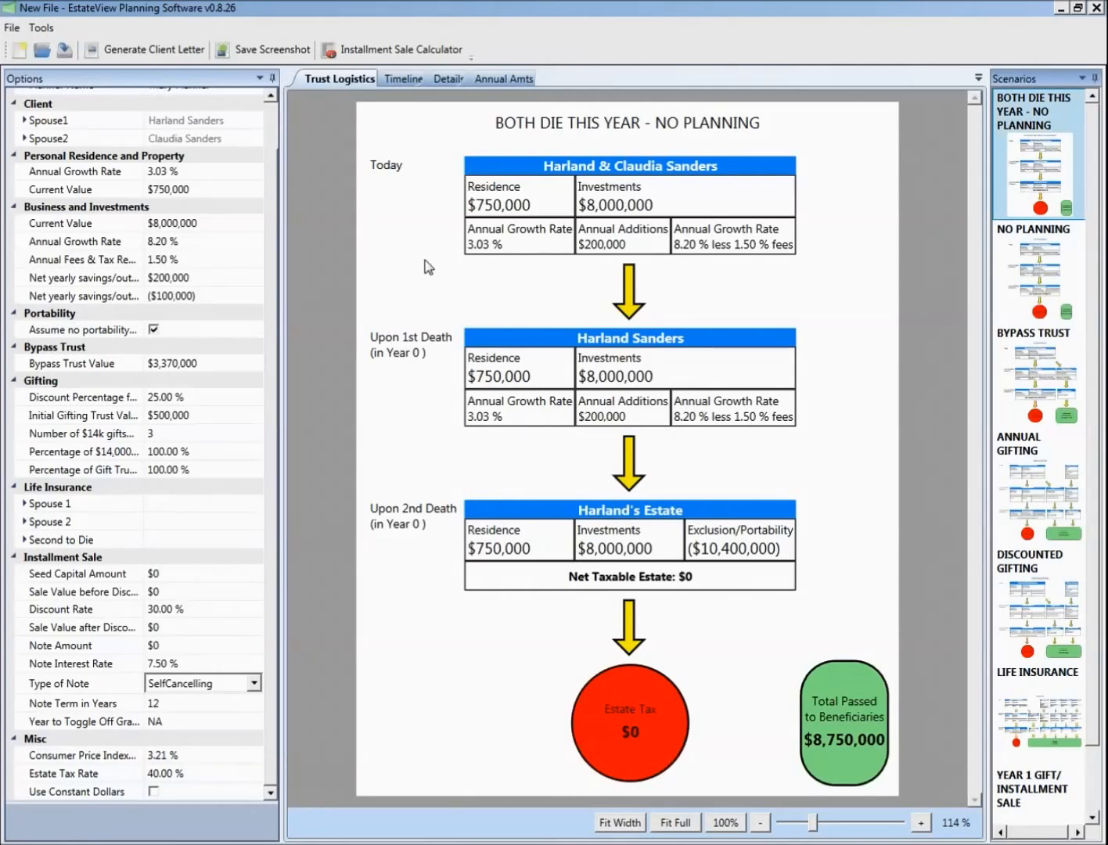
click(160, 331)
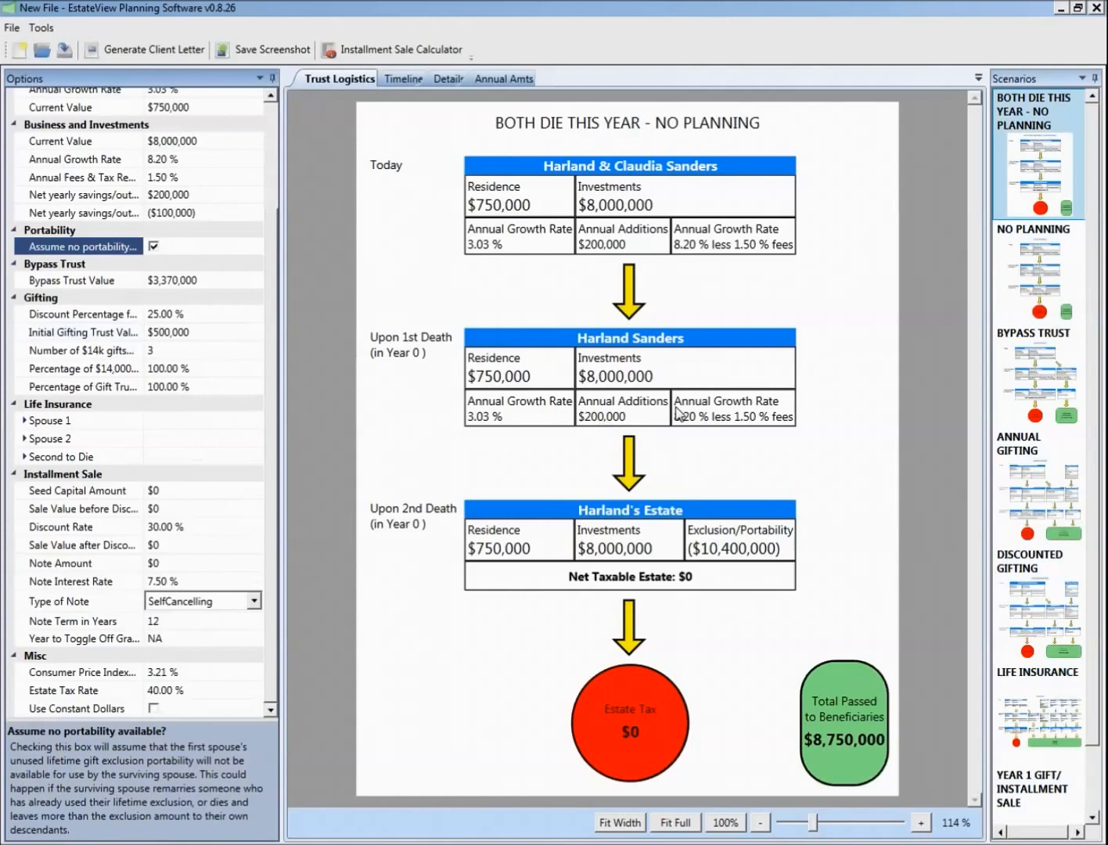
click(1016, 290)
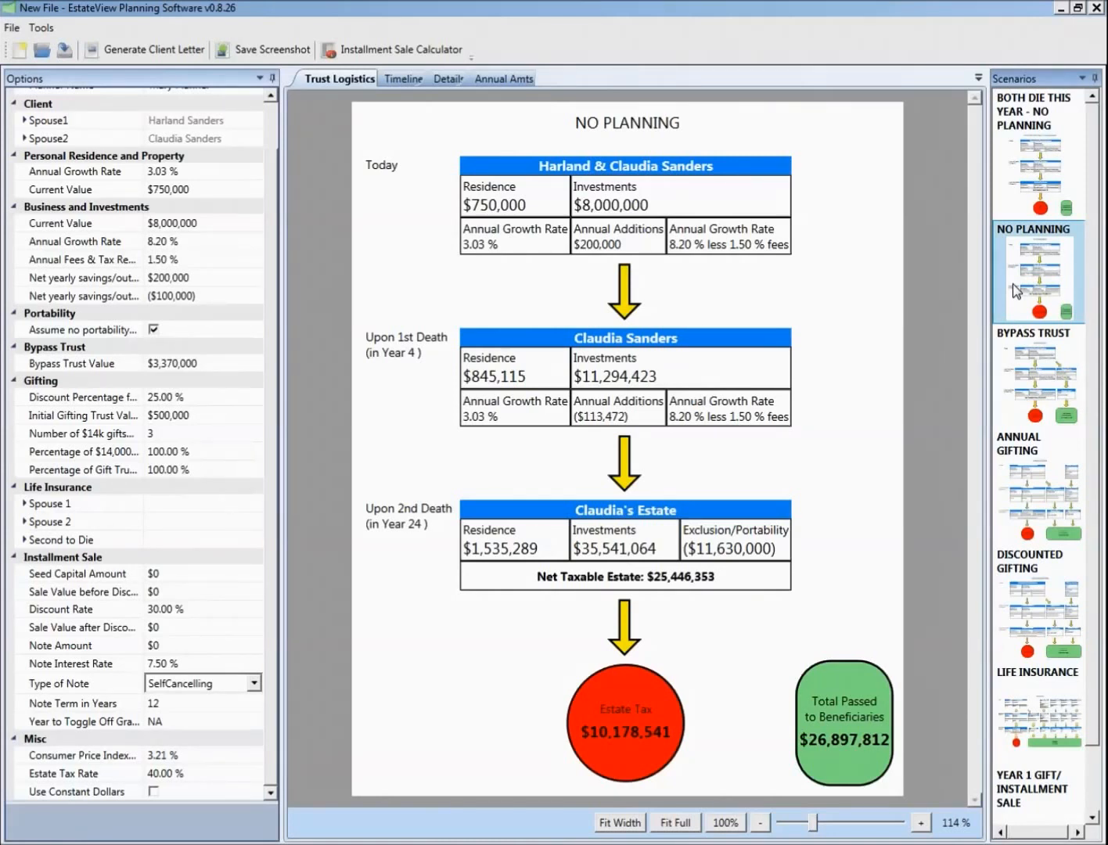
click(397, 81)
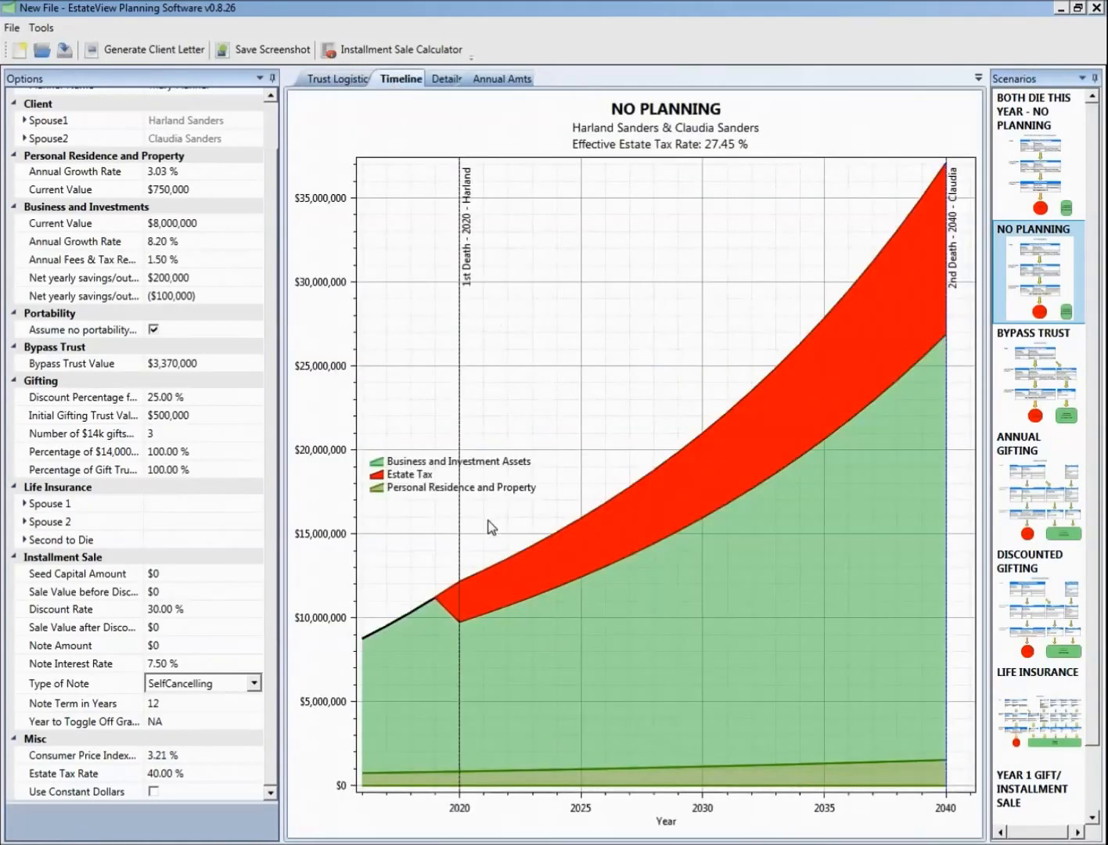
mouse_move(443, 610)
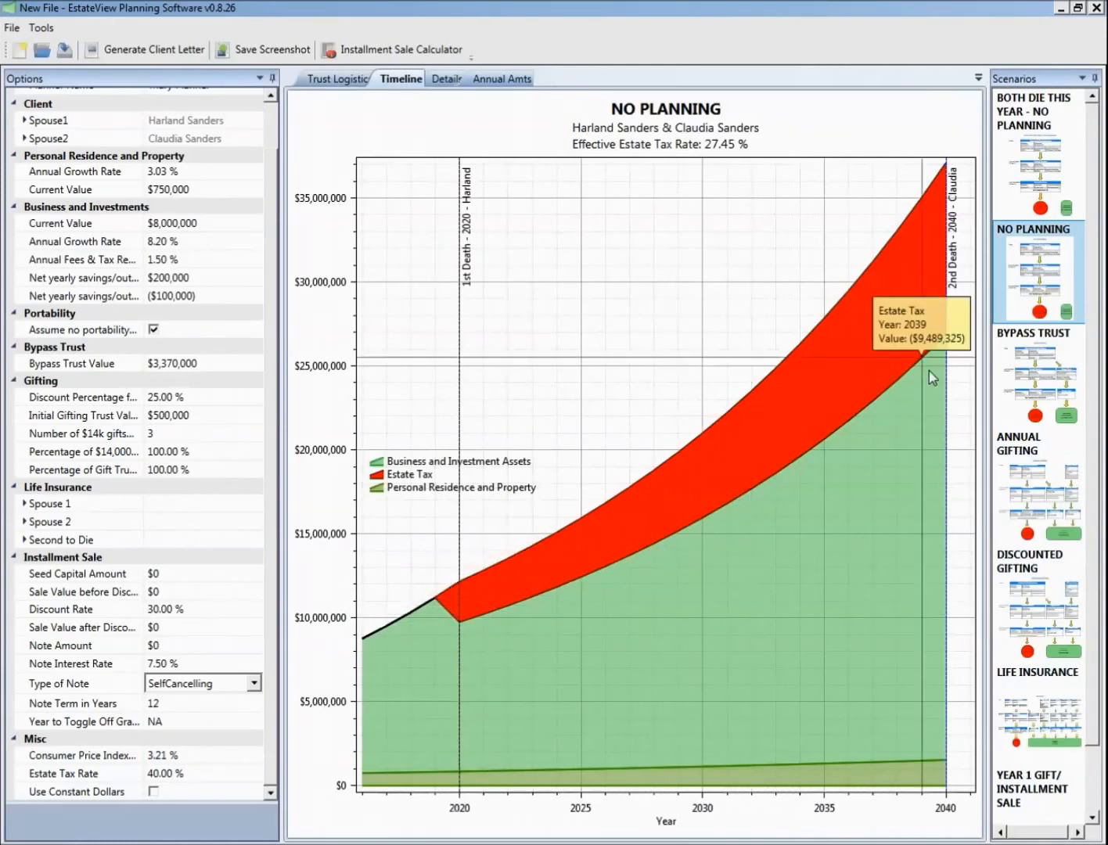
mouse_move(772, 479)
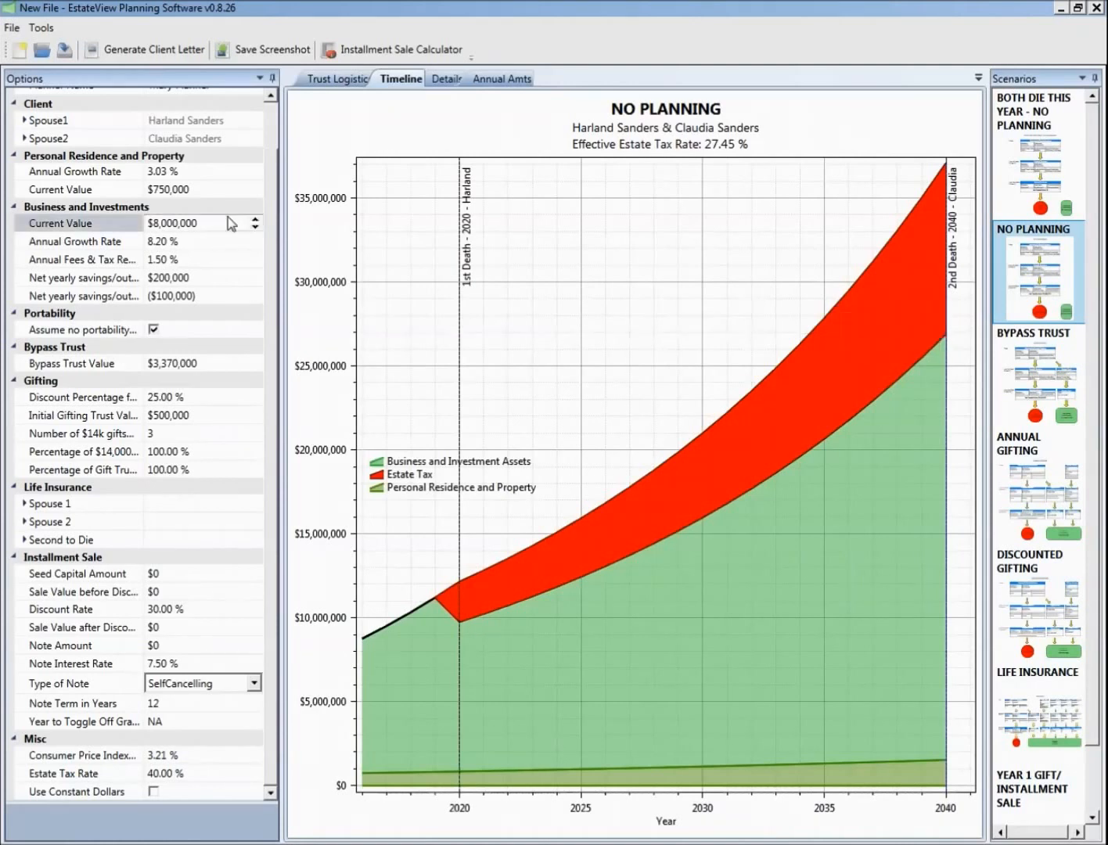
Toggle the no-portability assumption repeatedly to compare its effect on the No Planning timeline, leaving it unchecked
click(154, 330)
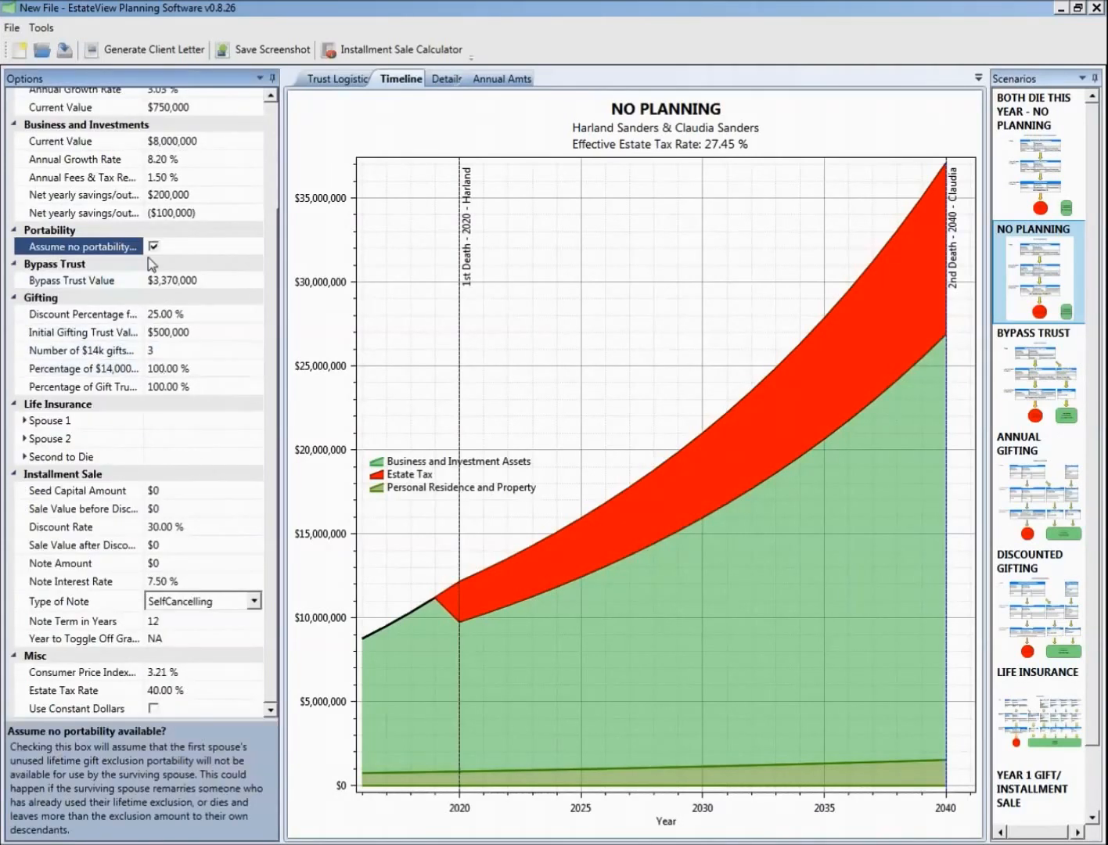
click(154, 248)
click(153, 247)
click(154, 248)
click(153, 248)
click(153, 248)
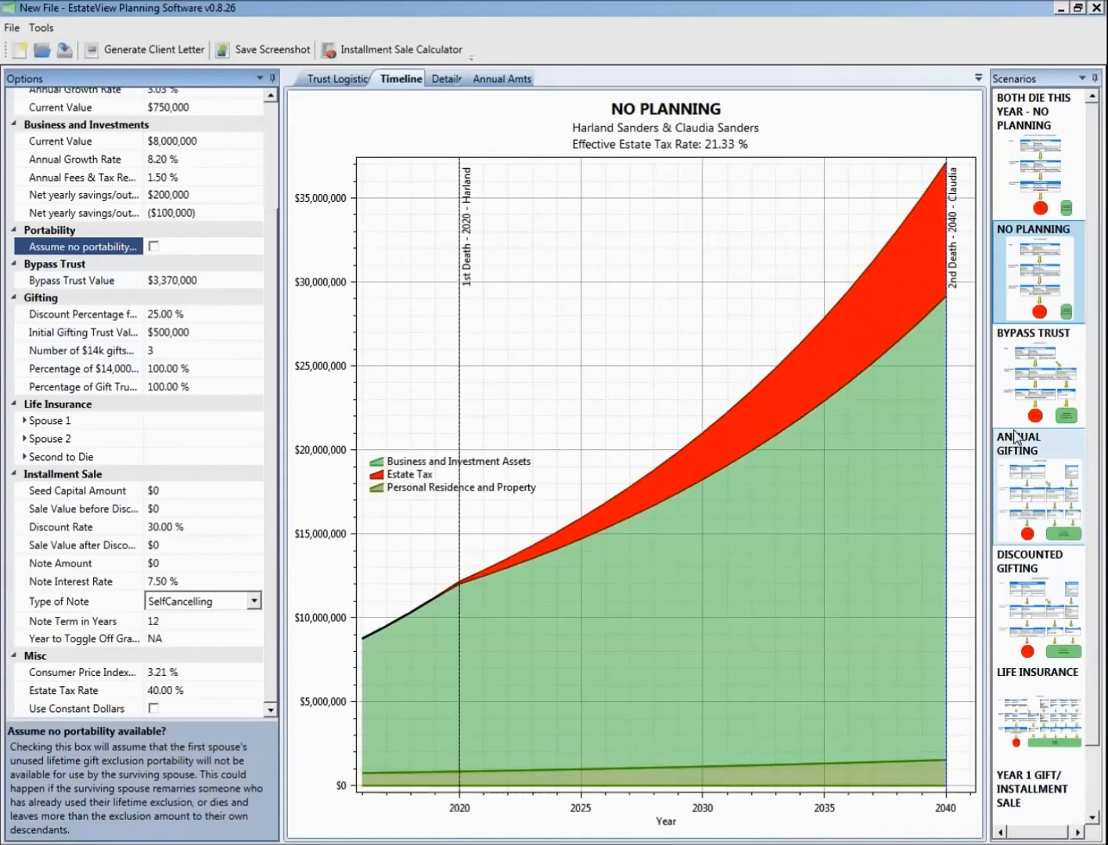
Examine the Bypass Trust scenario in both its timeline and its trust logistics diagram
click(1017, 381)
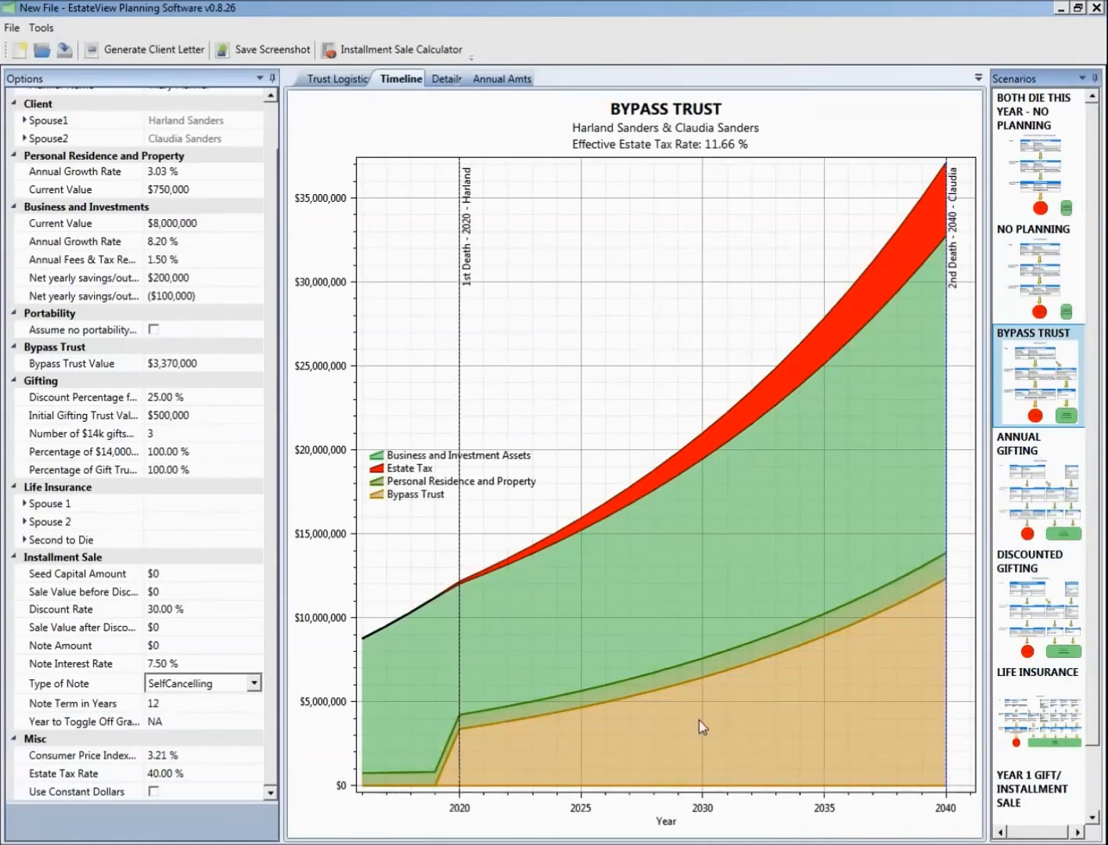
mouse_move(638, 700)
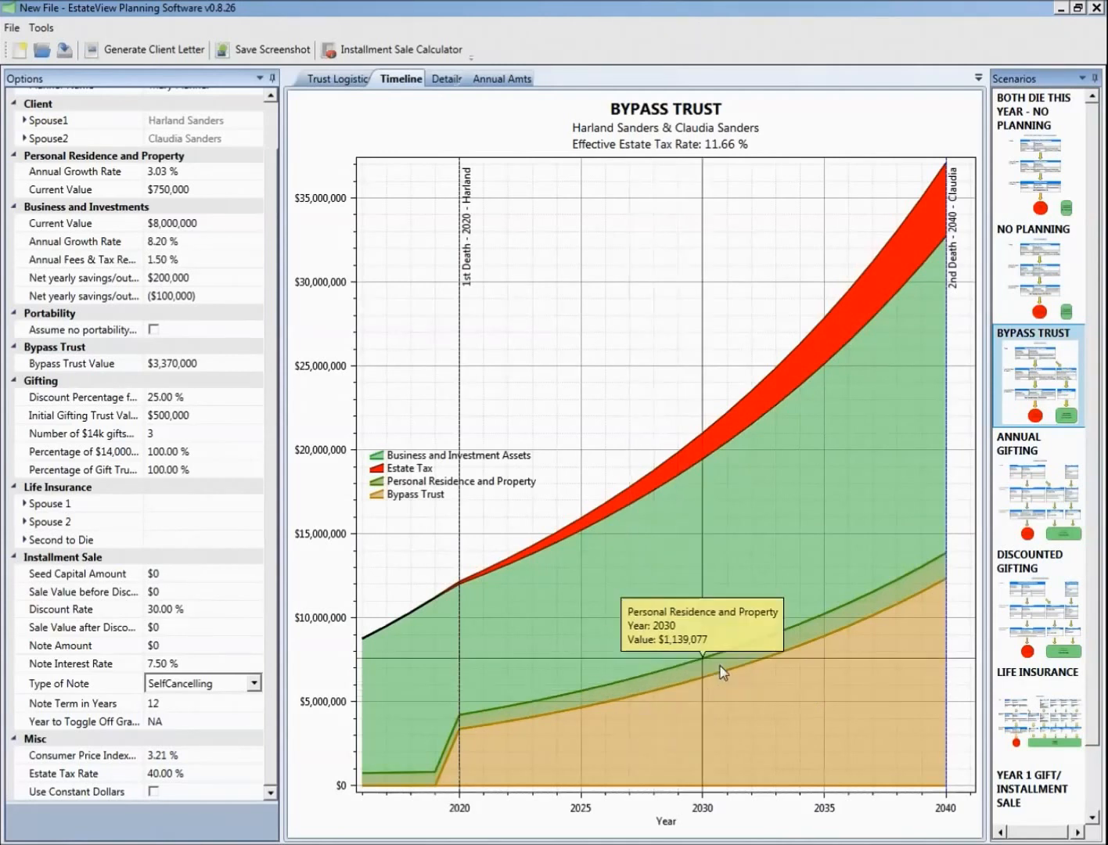
click(348, 80)
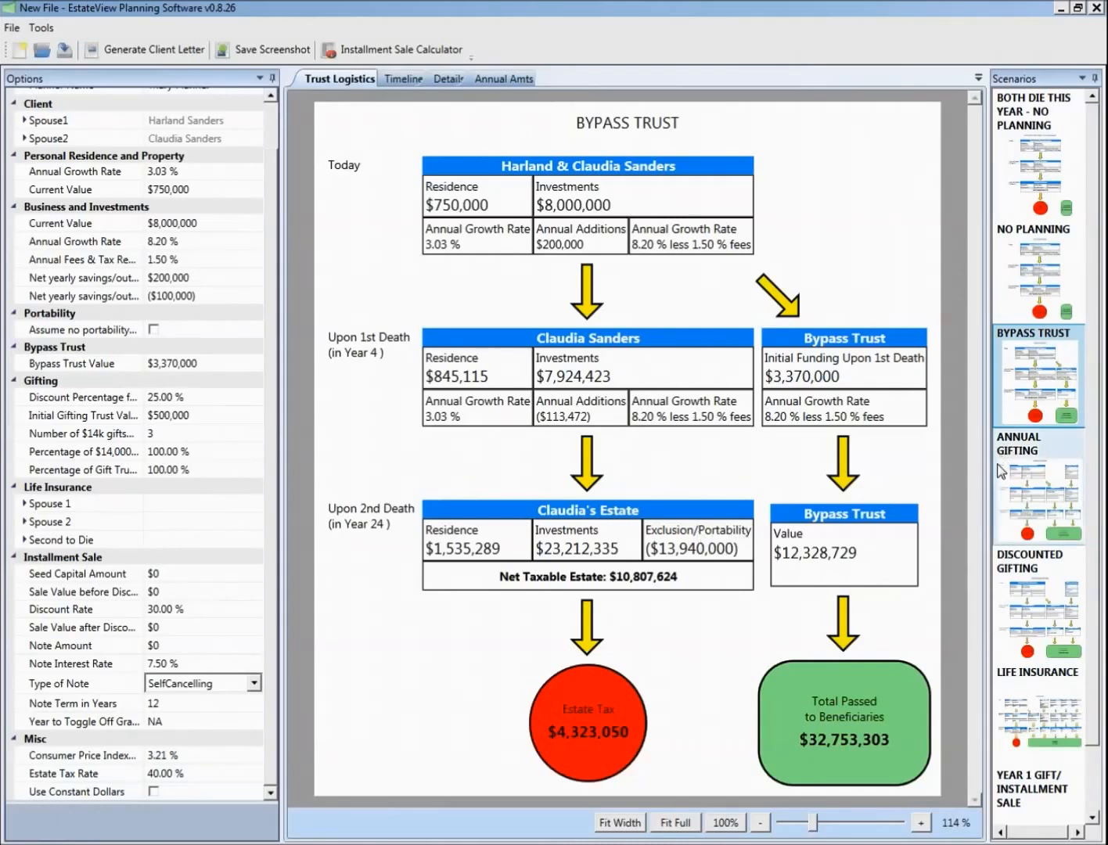
Compare the trust logistics of the Annual Gifting, Discounted Gifting and Life Insurance scenarios and return to Bypass Trust
click(1034, 473)
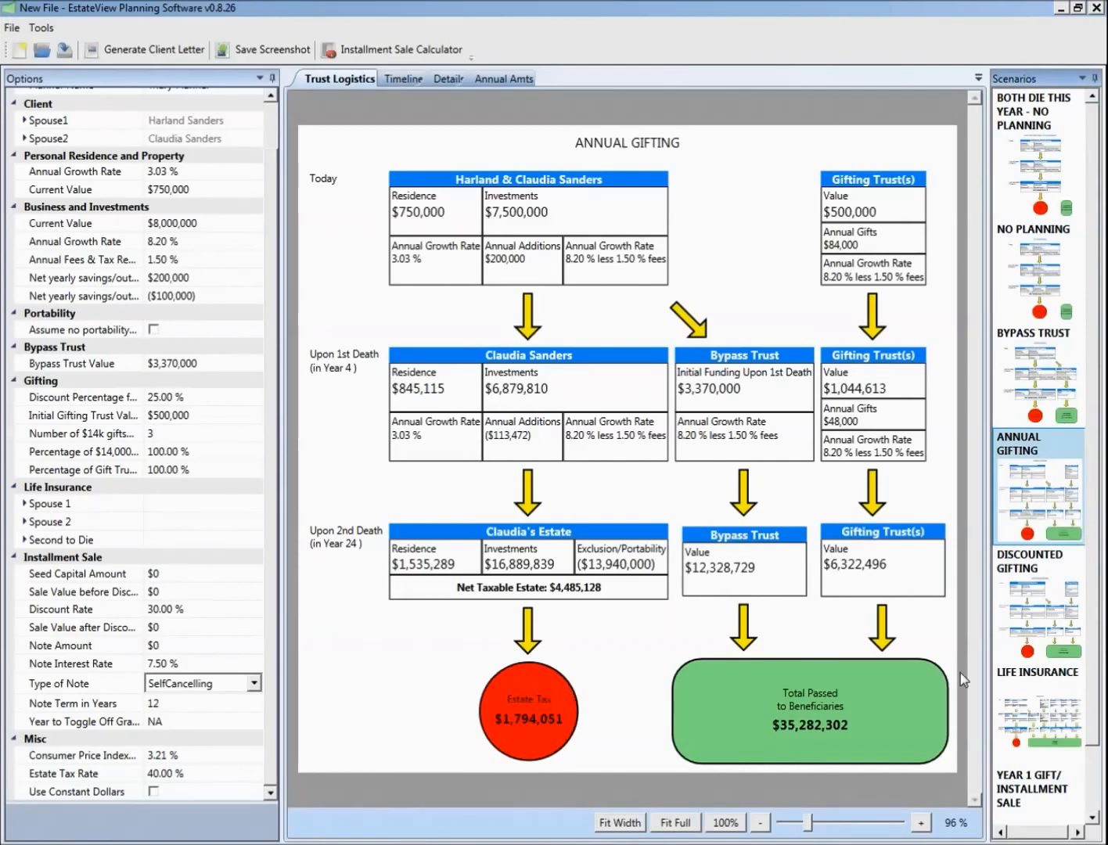
click(1026, 613)
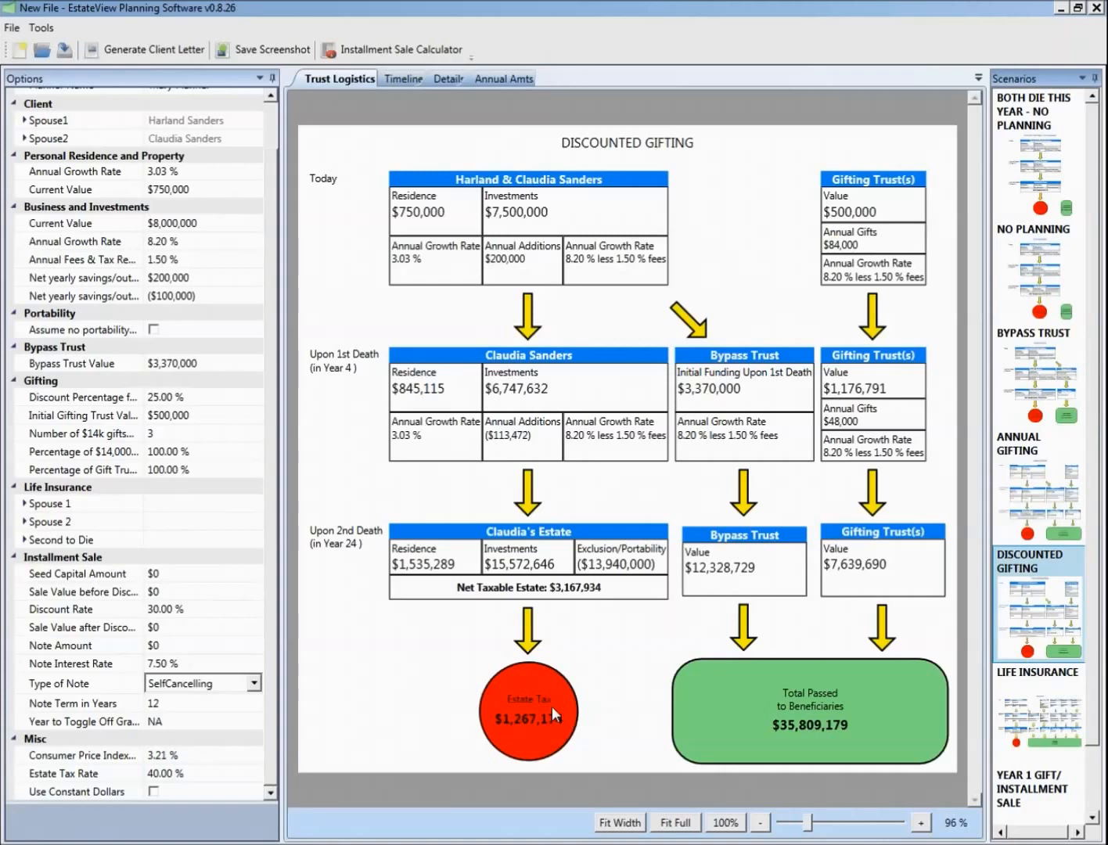
click(1022, 726)
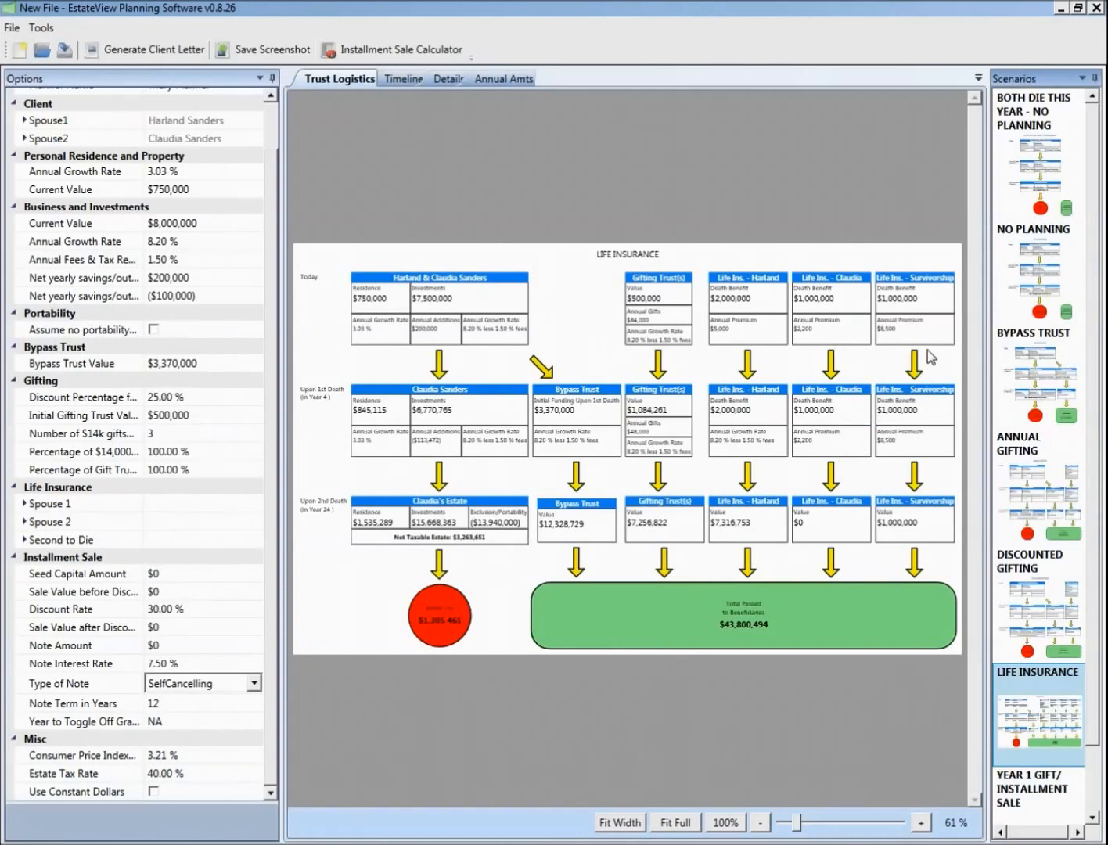
click(1027, 361)
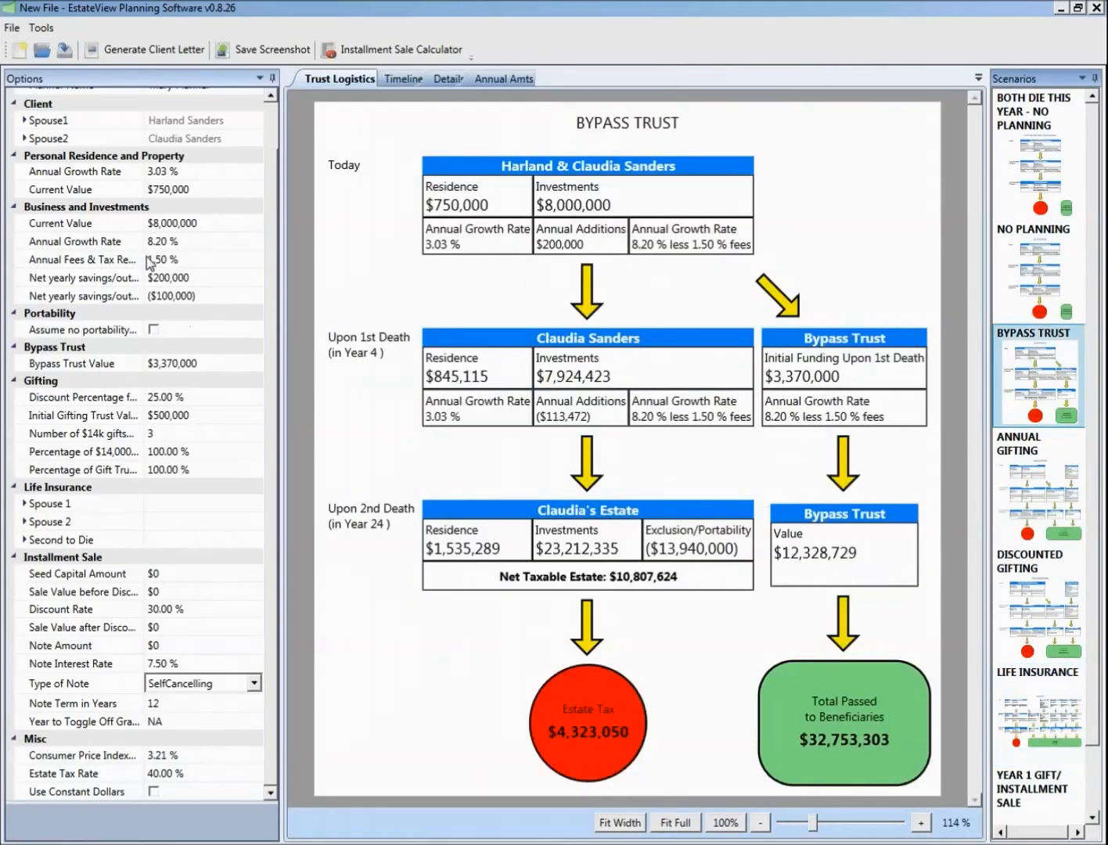
Try net yearly savings (while both alive) of up to $350,000 in the Bypass Trust scenario, settling on $300,000
click(255, 278)
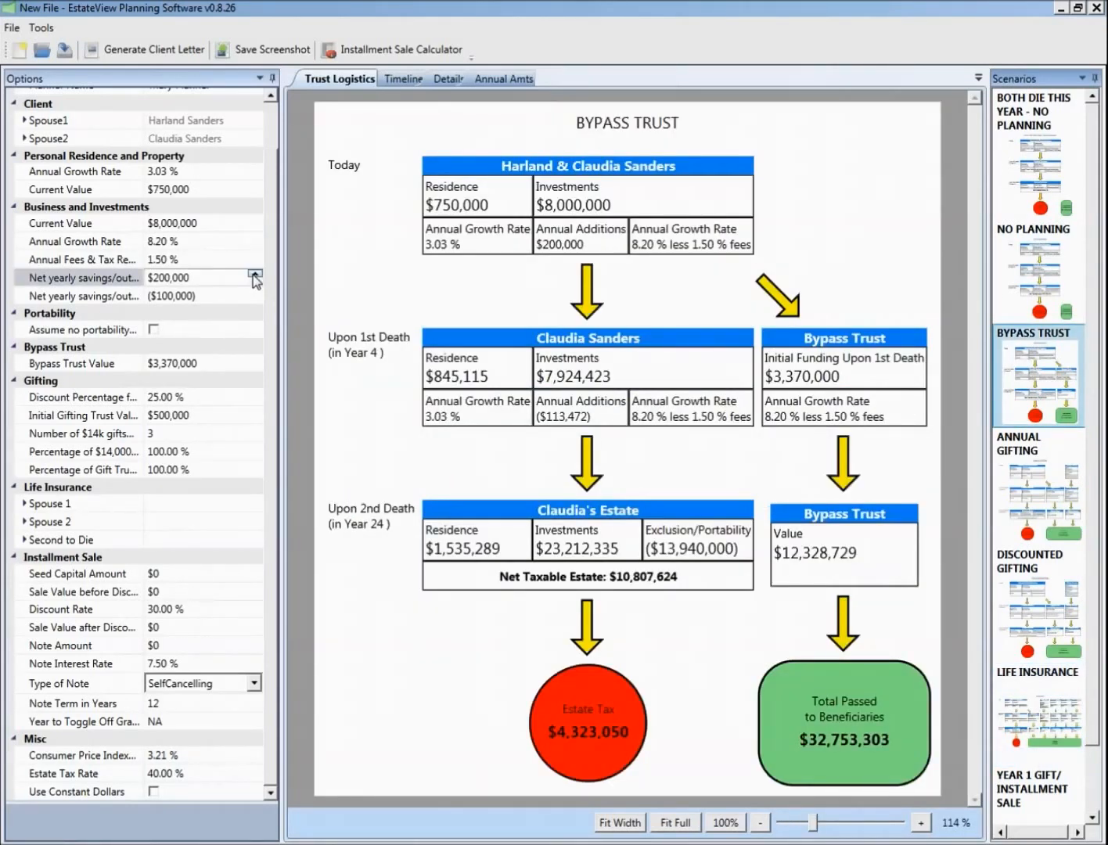
click(256, 274)
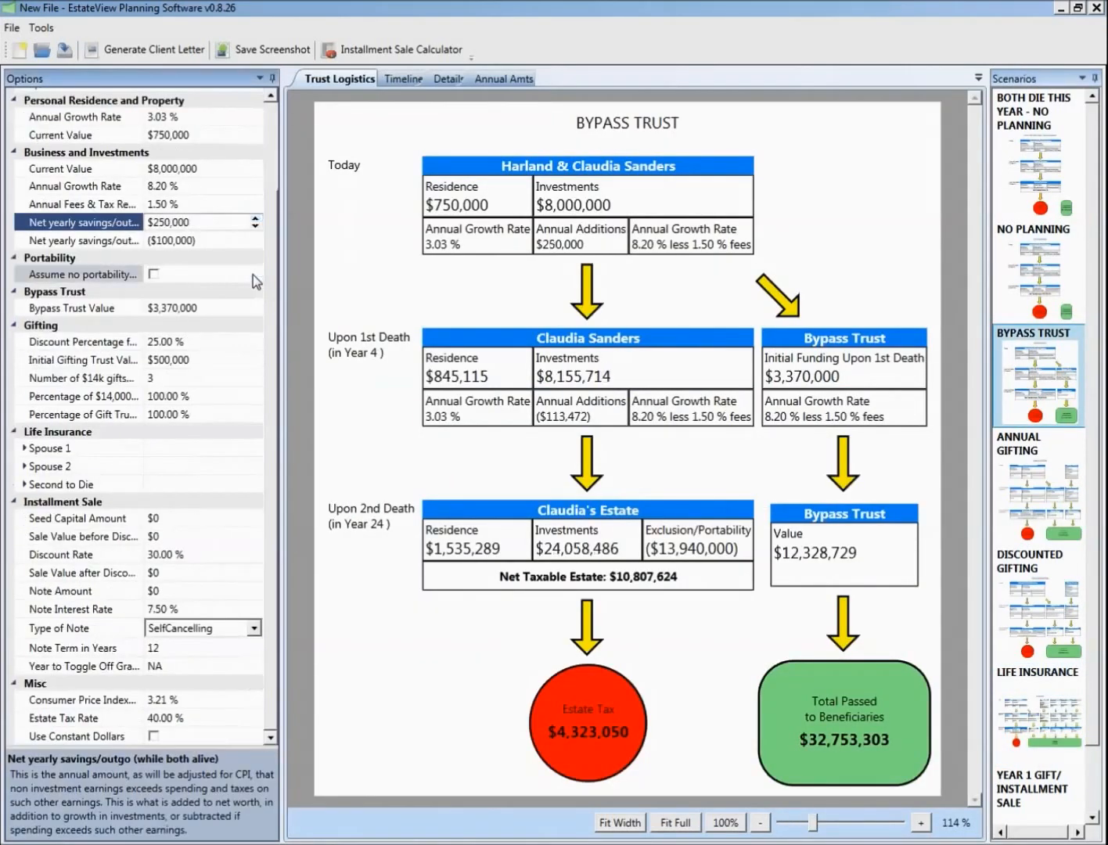
click(254, 220)
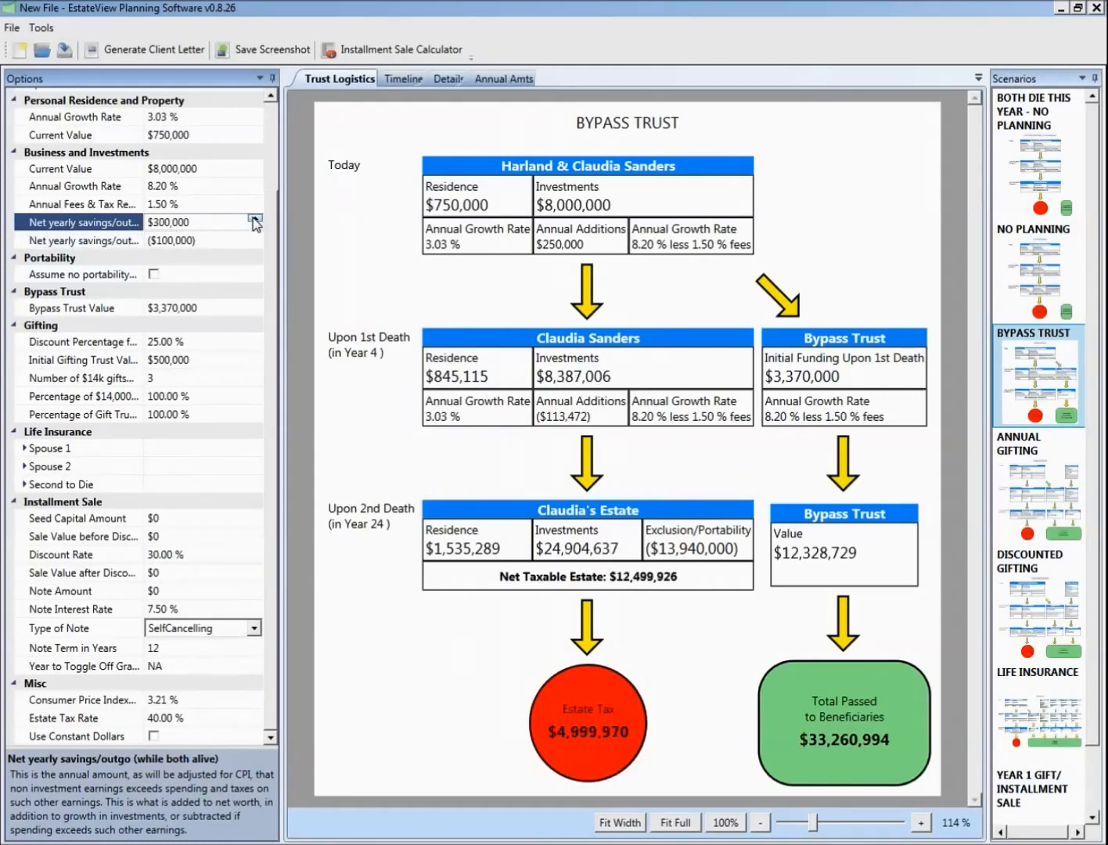
click(254, 219)
click(255, 224)
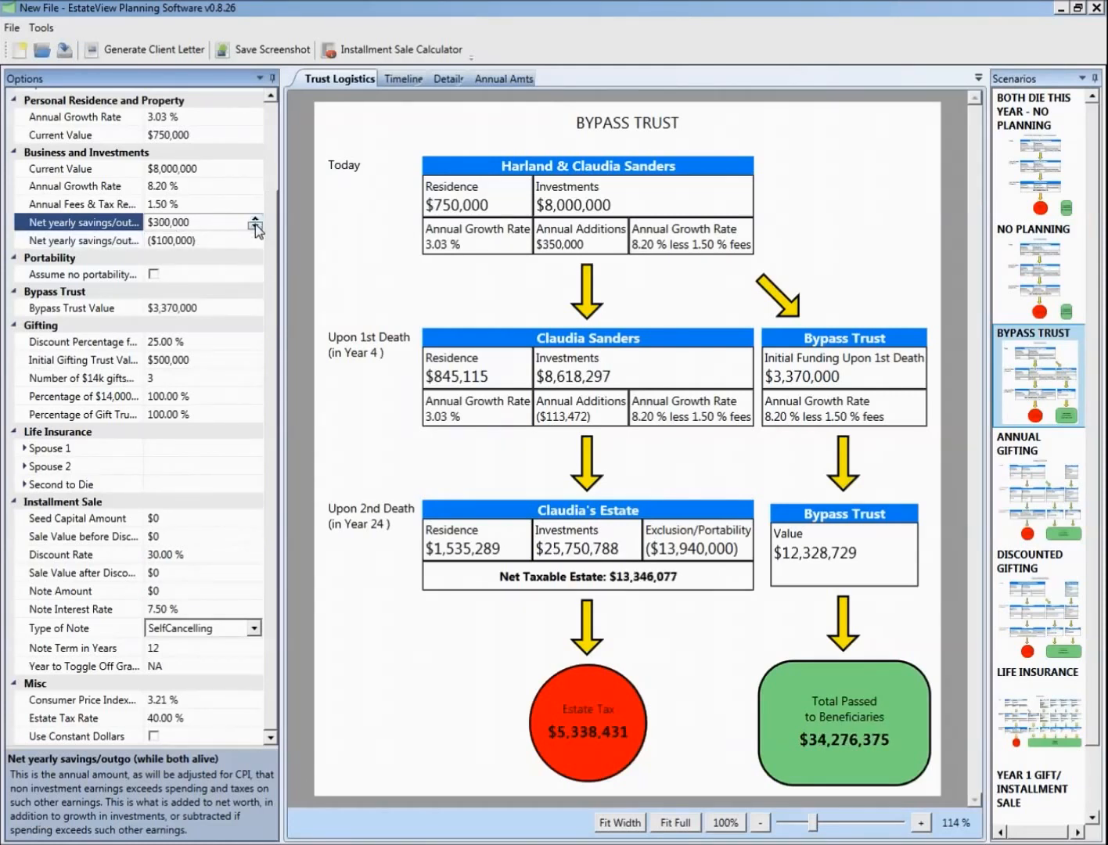
click(255, 226)
click(255, 219)
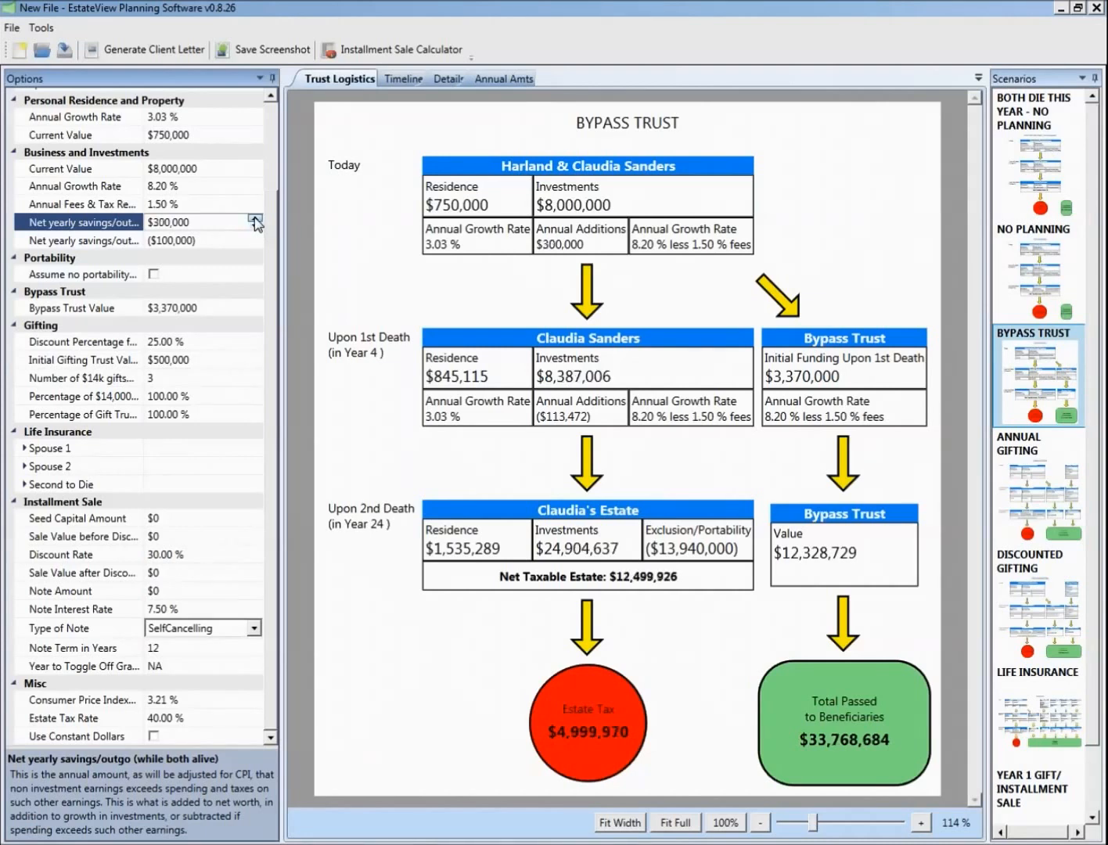
Show the Bypass Trust timeline and set the net yearly savings (while both alive) to $150,000
click(404, 79)
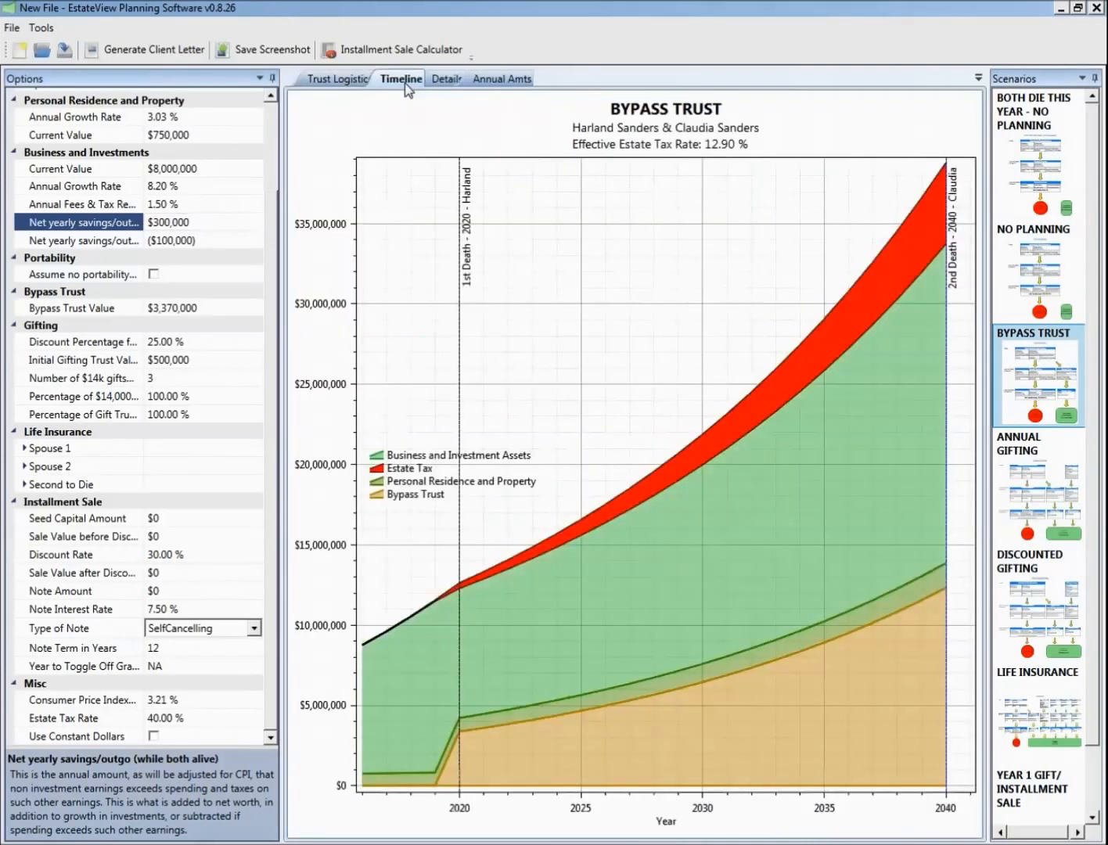
click(256, 225)
click(256, 226)
click(256, 225)
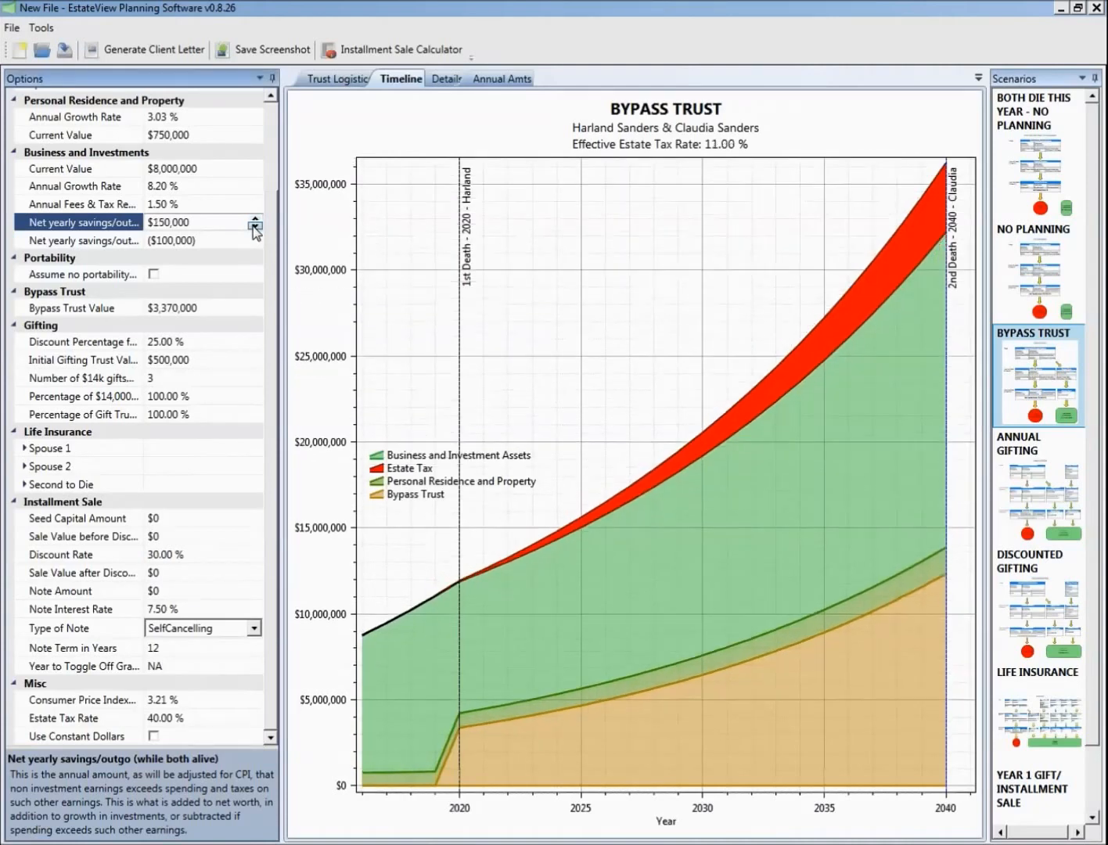
Set the percentage of $14,000 gifts going to the Gifting Trust to 85%
click(256, 400)
click(255, 428)
click(255, 428)
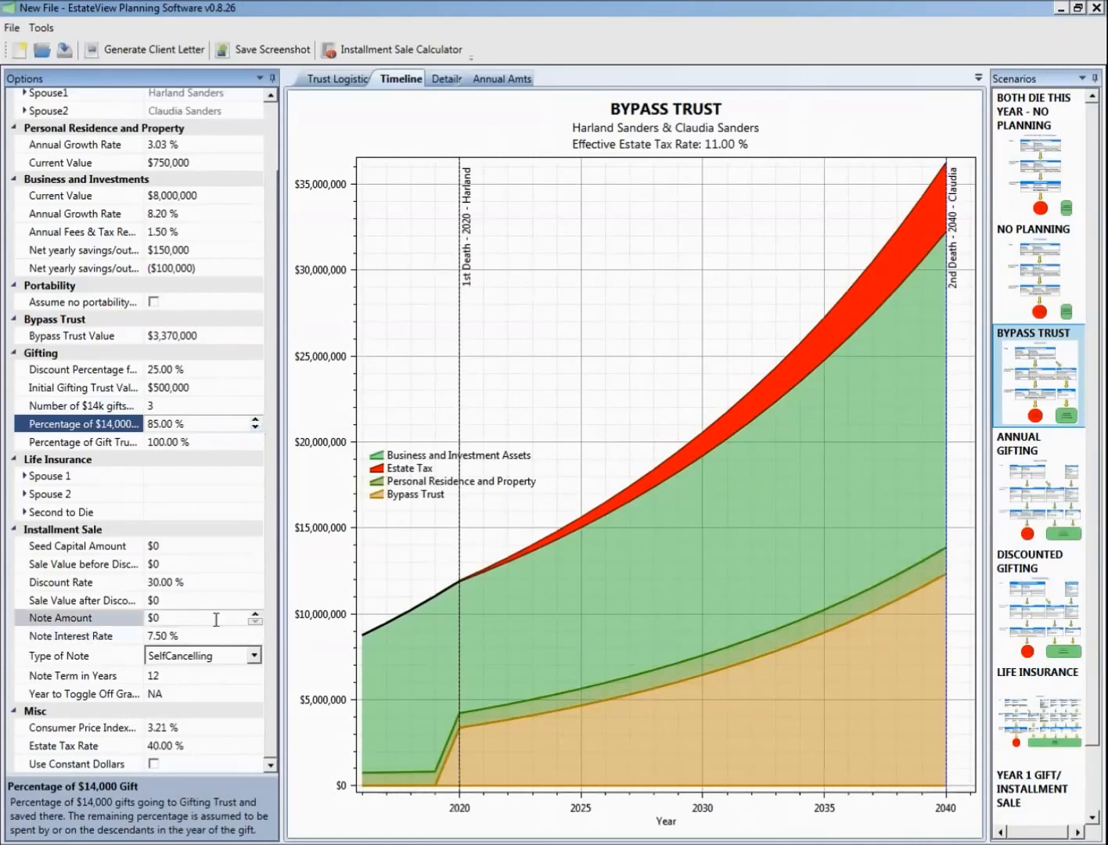
Toggle the no-portability assumption to check its effect on the Bypass Trust timeline, leaving it unchecked
scroll(219, 623, up, 1)
scroll(213, 623, up, 1)
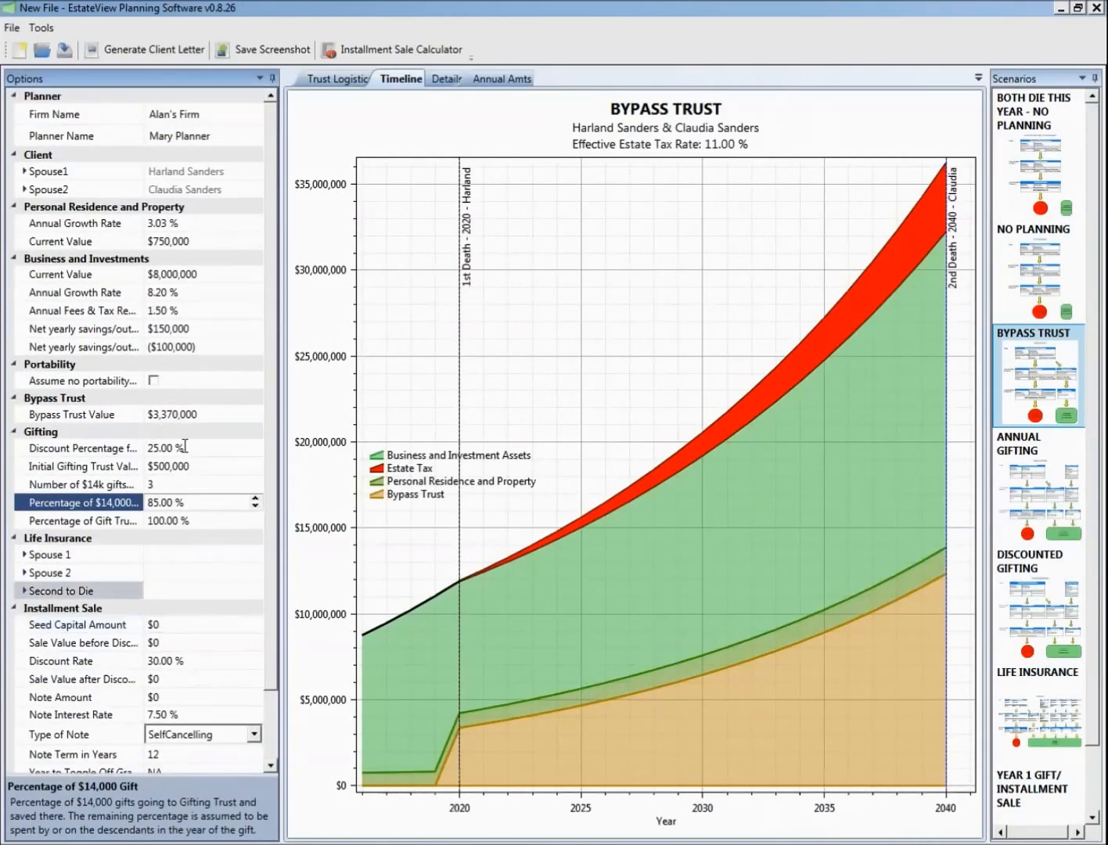
click(152, 382)
click(153, 383)
click(153, 383)
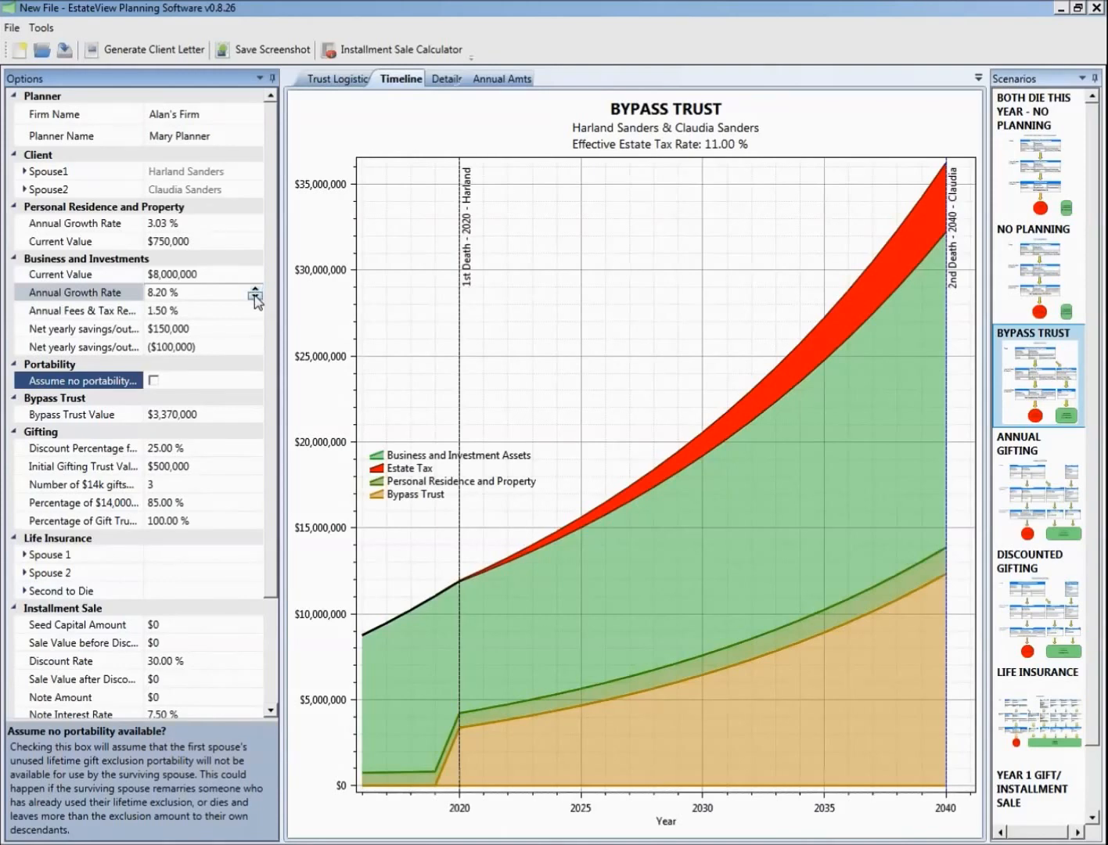
Lower the business and investments annual growth rate to 6.20% to test a low-growth timeline
click(256, 297)
click(256, 298)
click(256, 298)
click(256, 298)
click(256, 298)
click(256, 298)
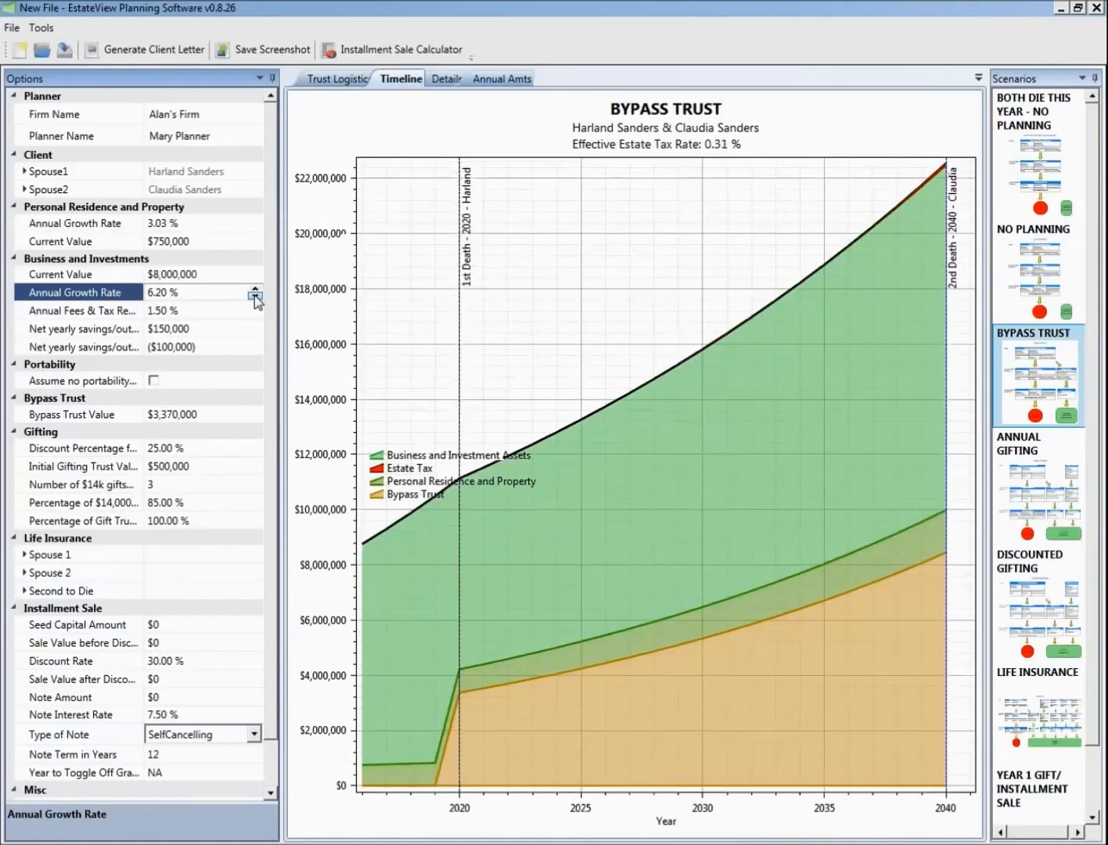
Raise the business and investments annual growth rate to 9.95%
click(256, 289)
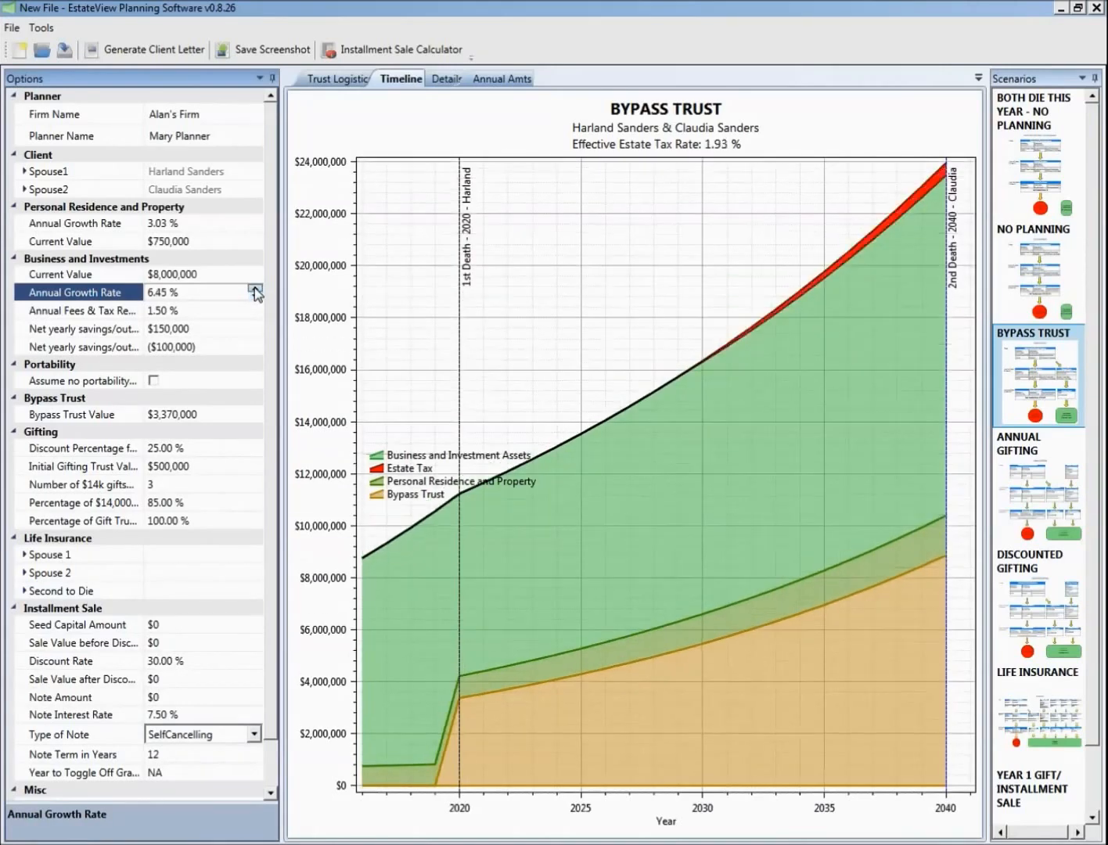
click(256, 289)
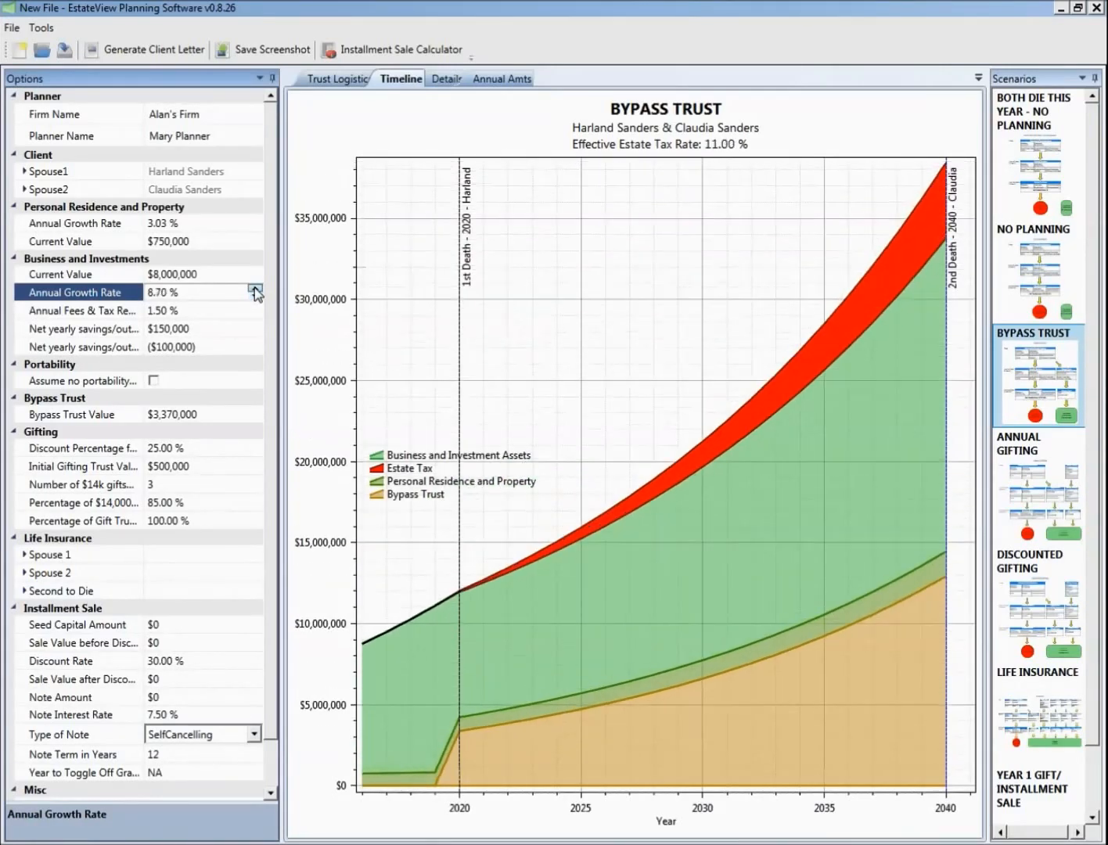
click(255, 289)
click(256, 289)
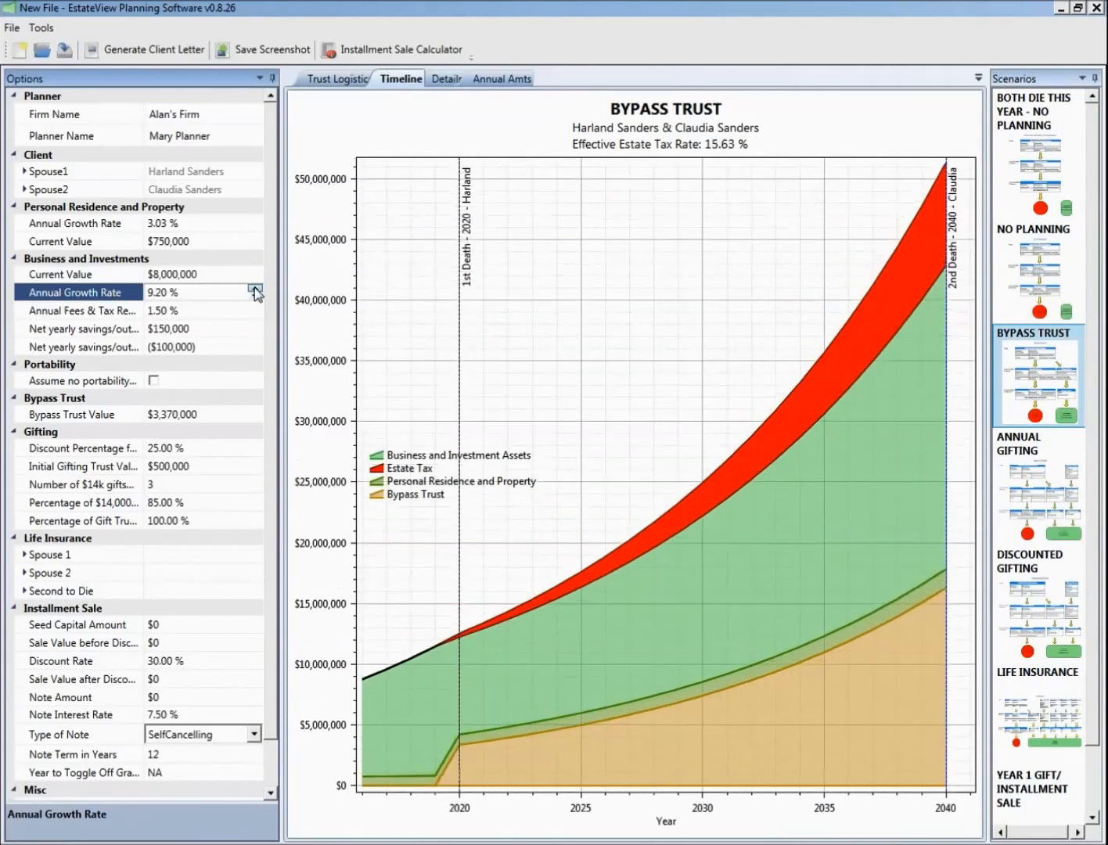
click(256, 288)
click(257, 290)
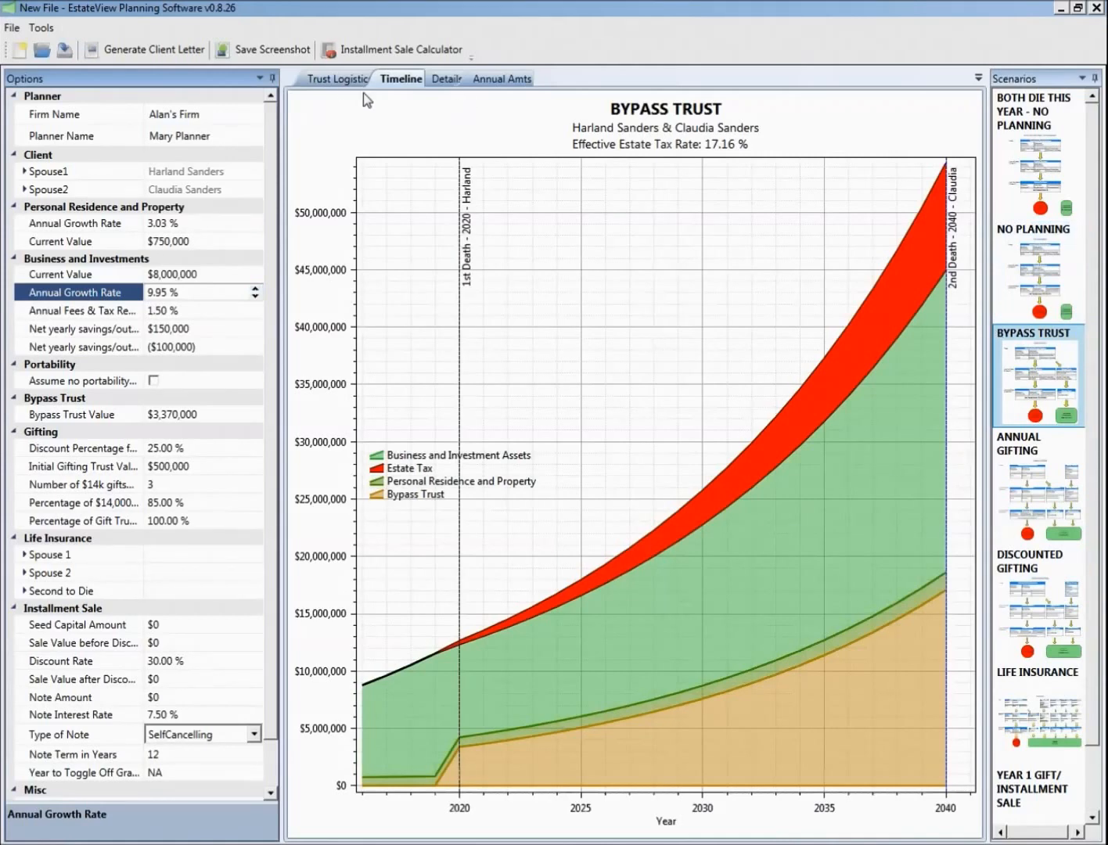
Review the Bypass Trust scenario's trust logistics diagram and return to its timeline to examine the trust's projected values
click(339, 79)
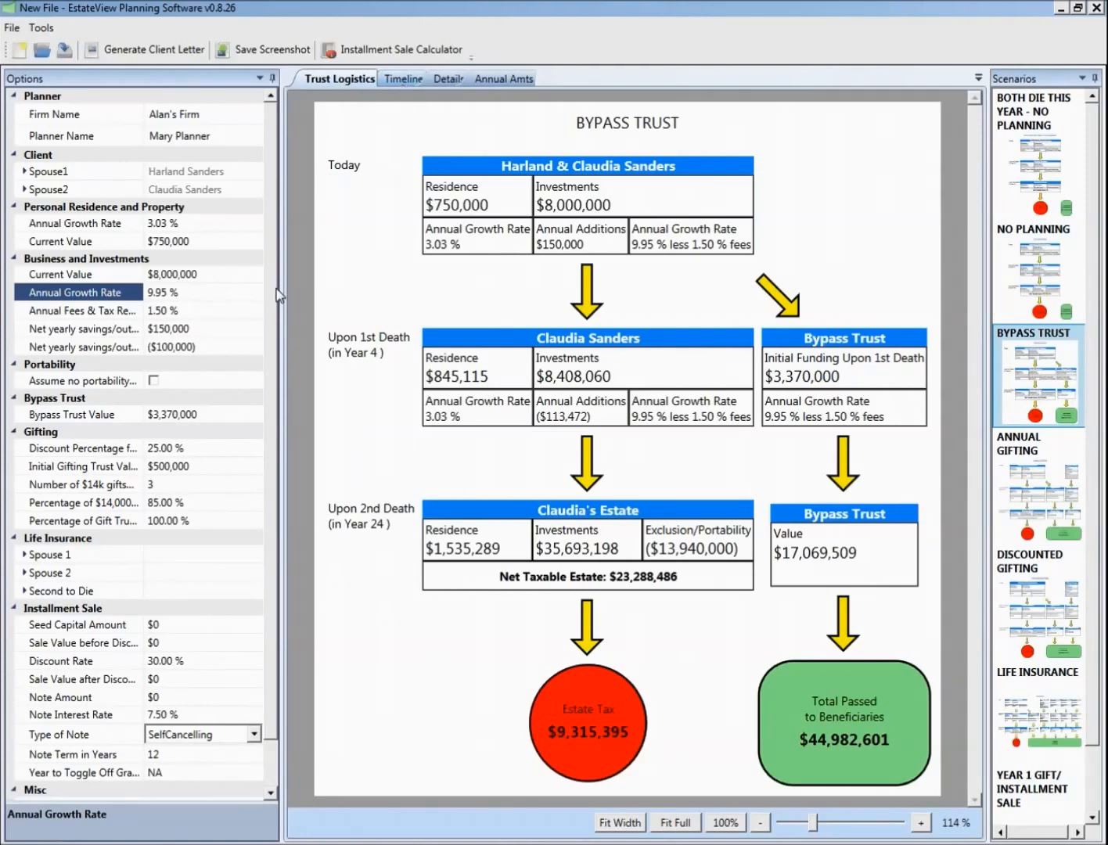
scroll(271, 310, down, 2)
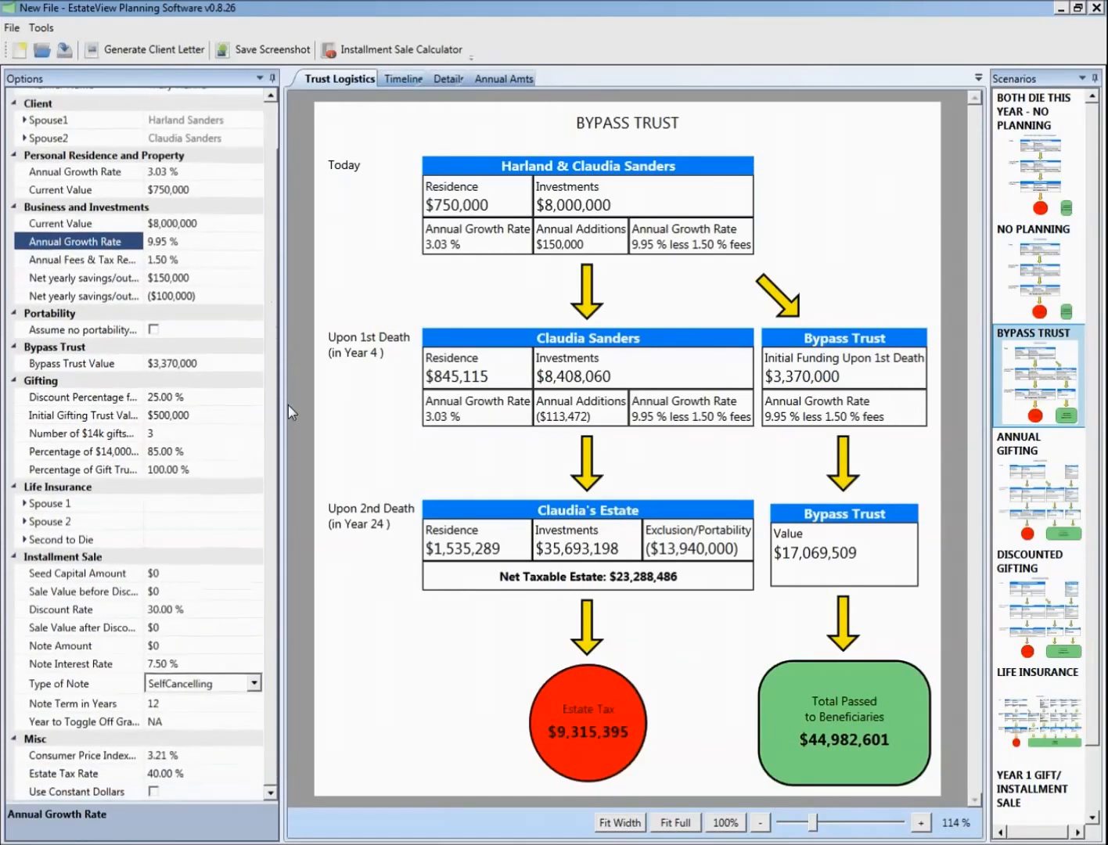
click(404, 79)
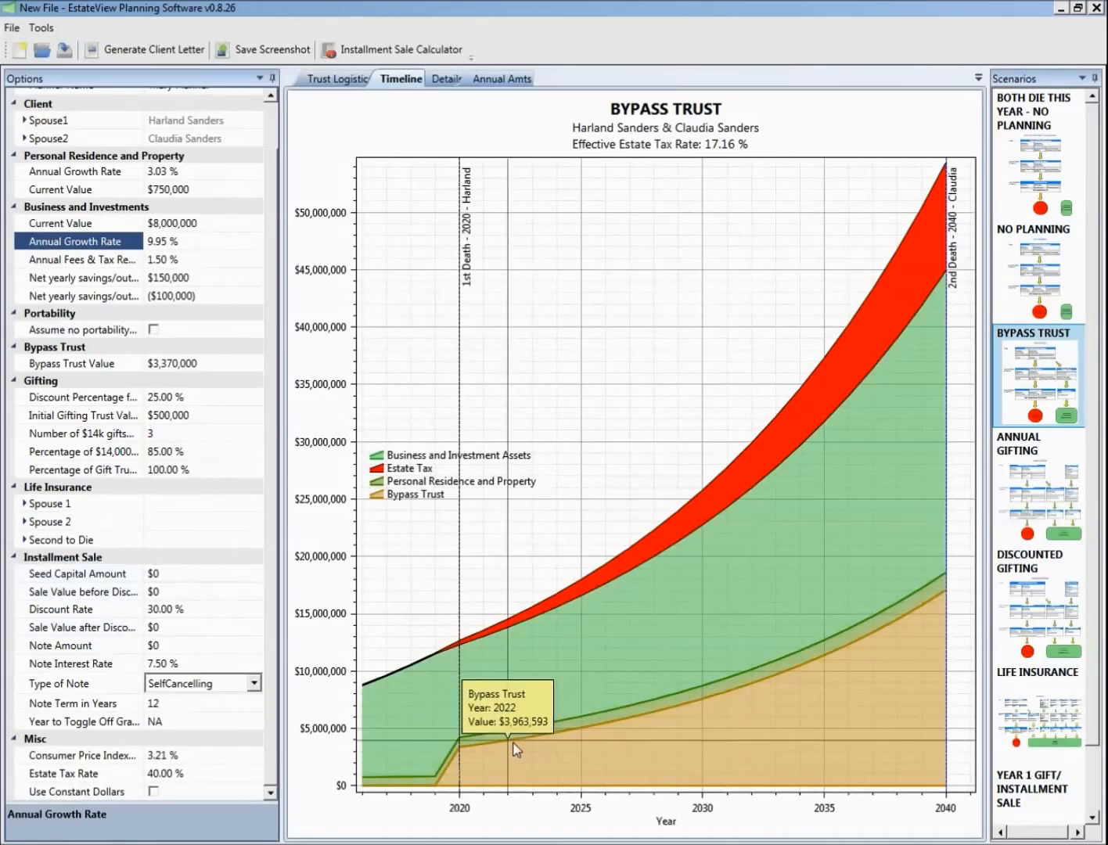
mouse_move(518, 729)
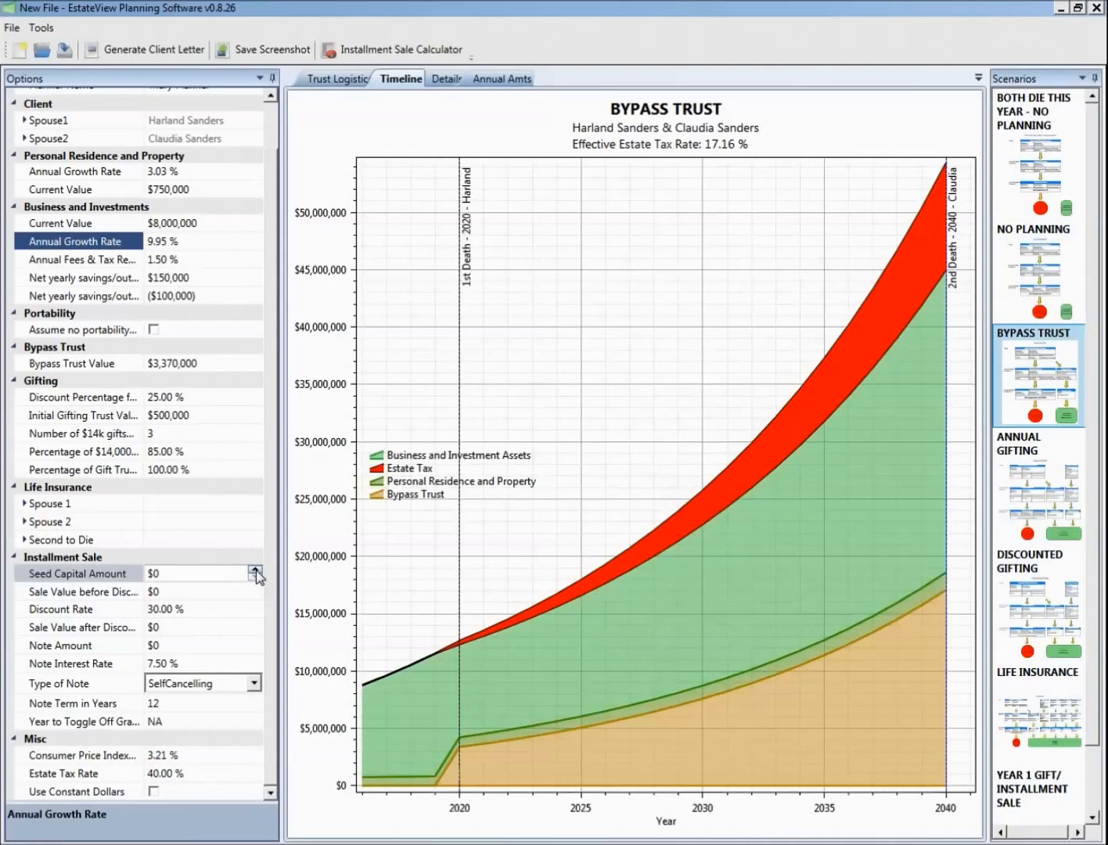
Set the installment sale's seed capital to $250,000 and show the Year 1 Gift/Installment Sale timeline
click(255, 572)
click(254, 572)
click(256, 578)
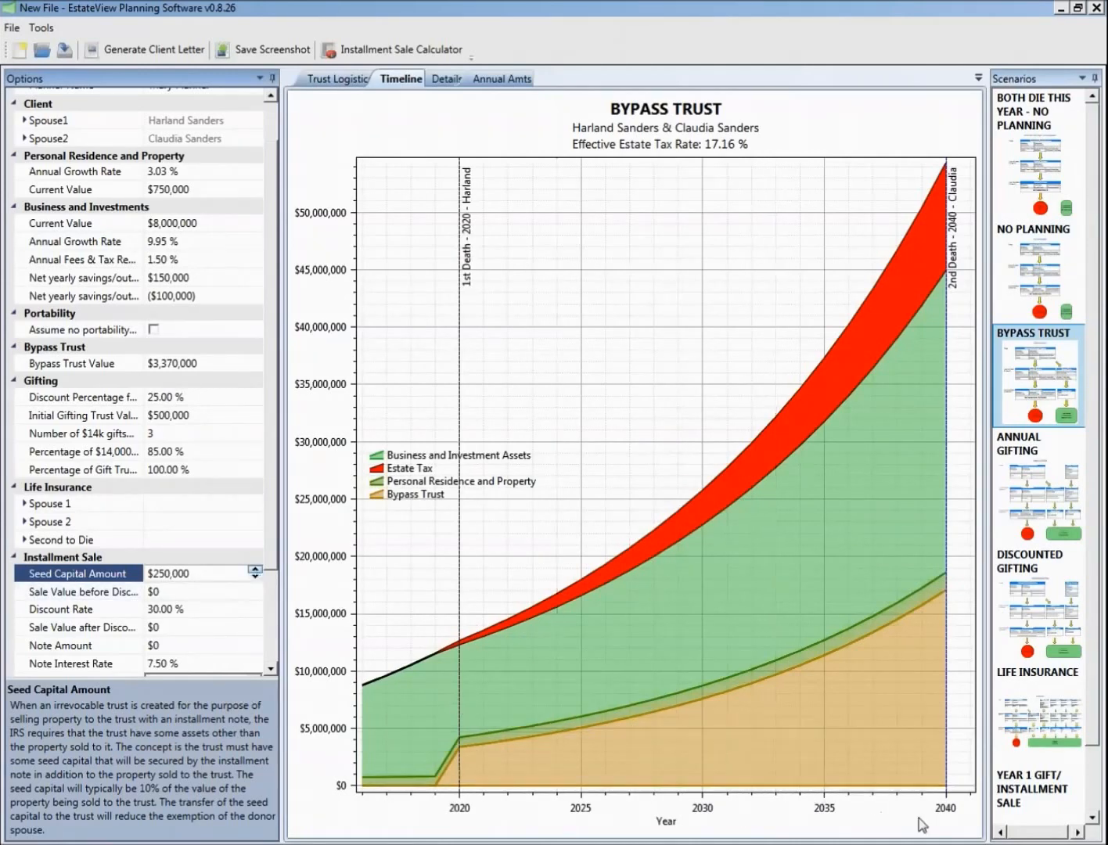
click(1014, 804)
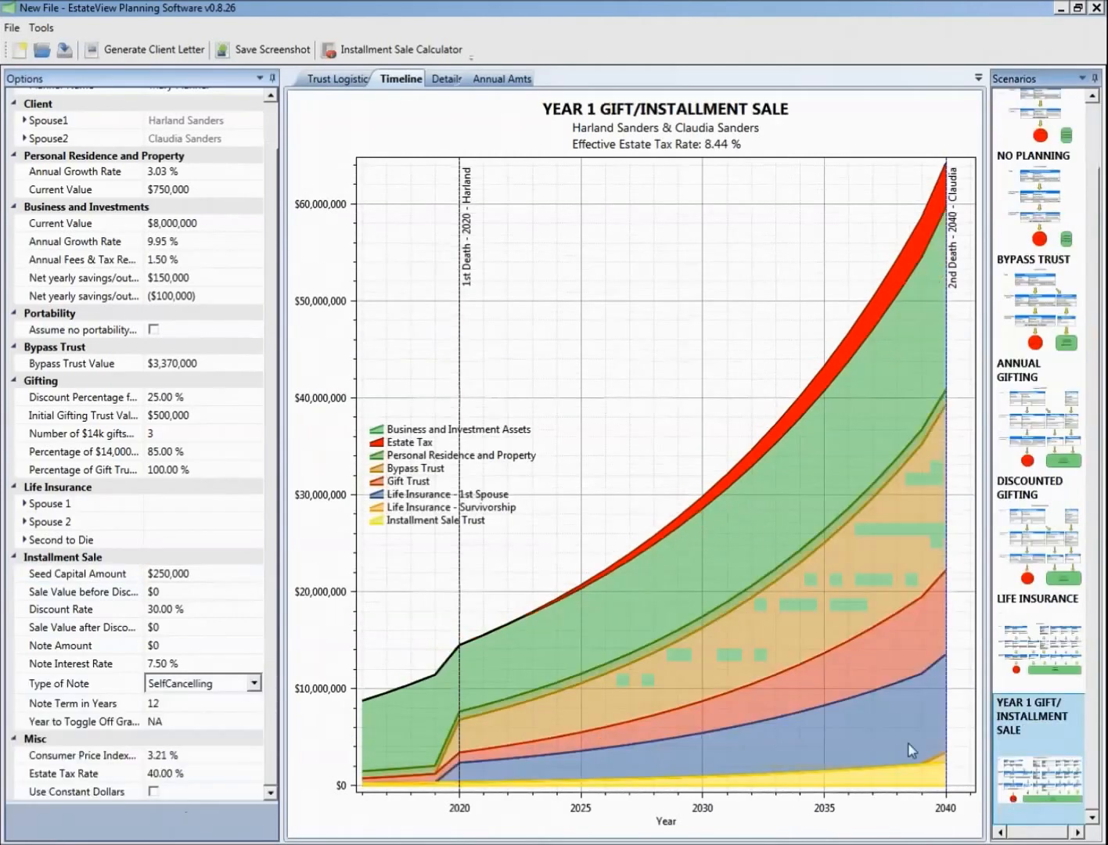
Set the seed capital amount back to $0 to compare the Year 1 Gift/Installment Sale timeline without the sale trust
click(263, 577)
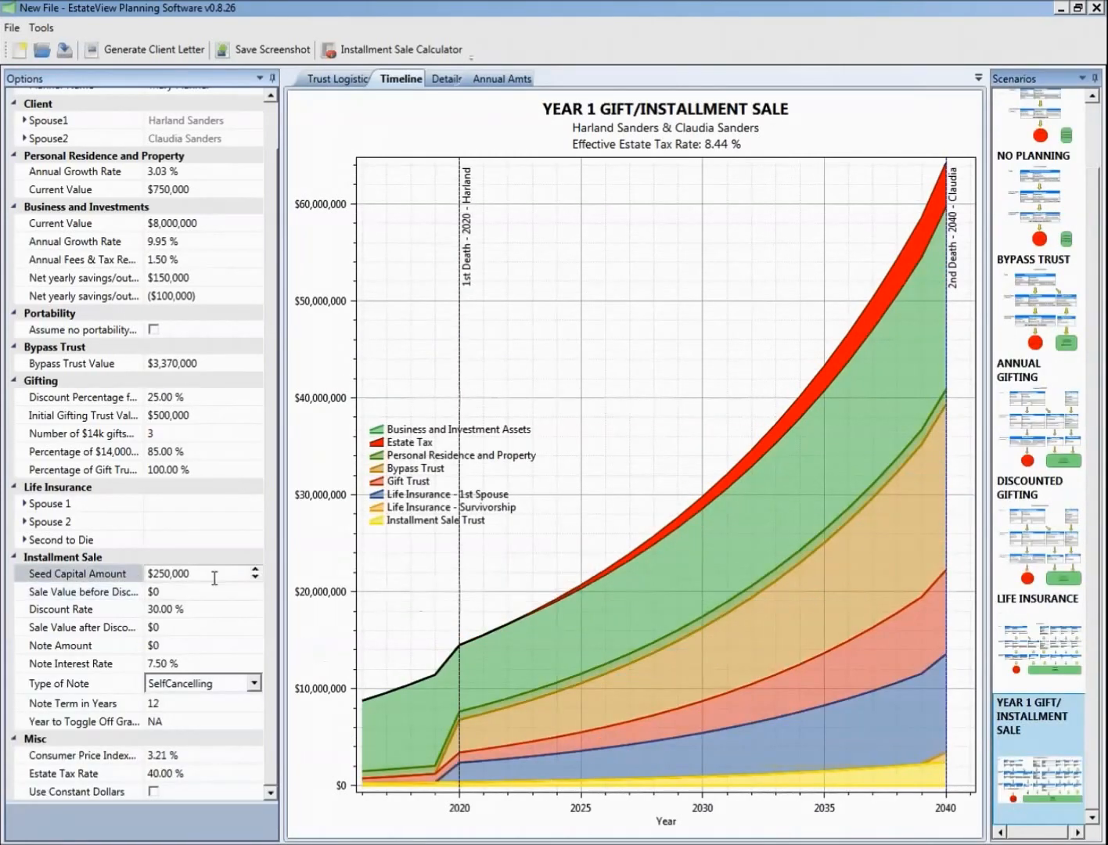
click(260, 575)
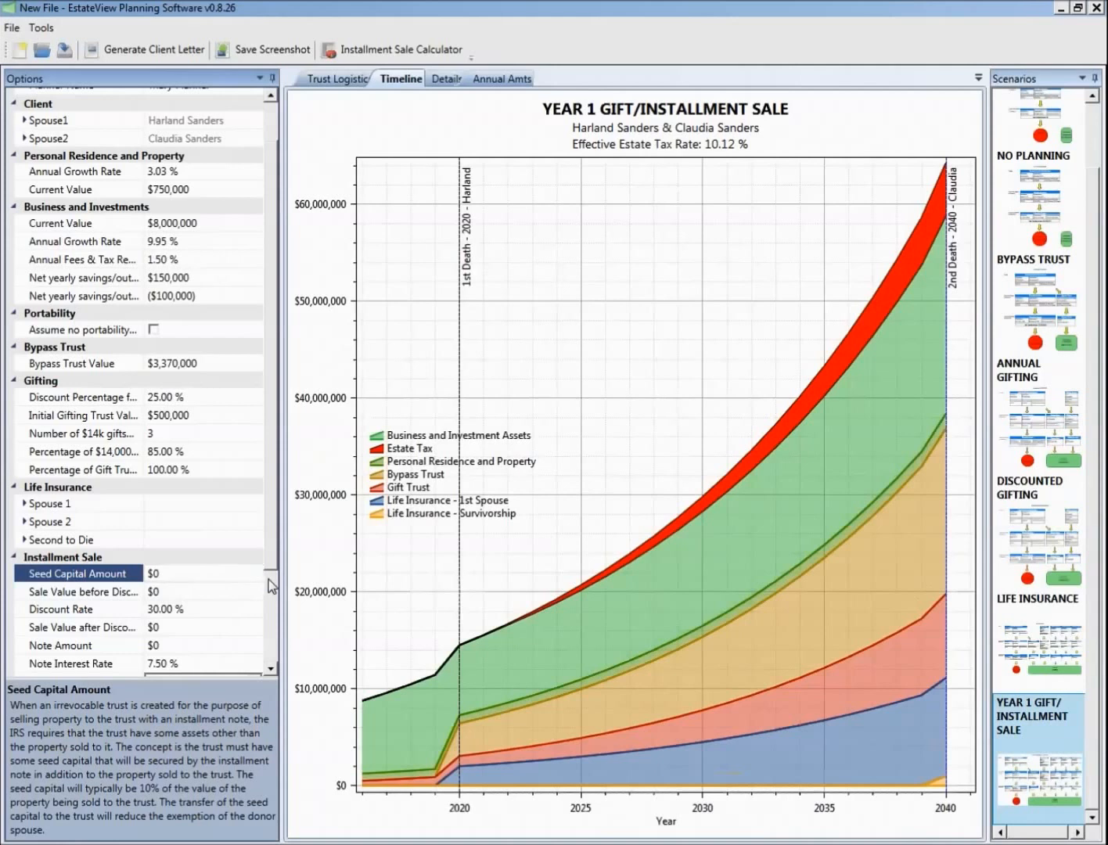
mouse_move(847, 363)
Set the business and investments current value to $9,250,000 and their annual growth rate to 10.20%
mouse_move(261, 224)
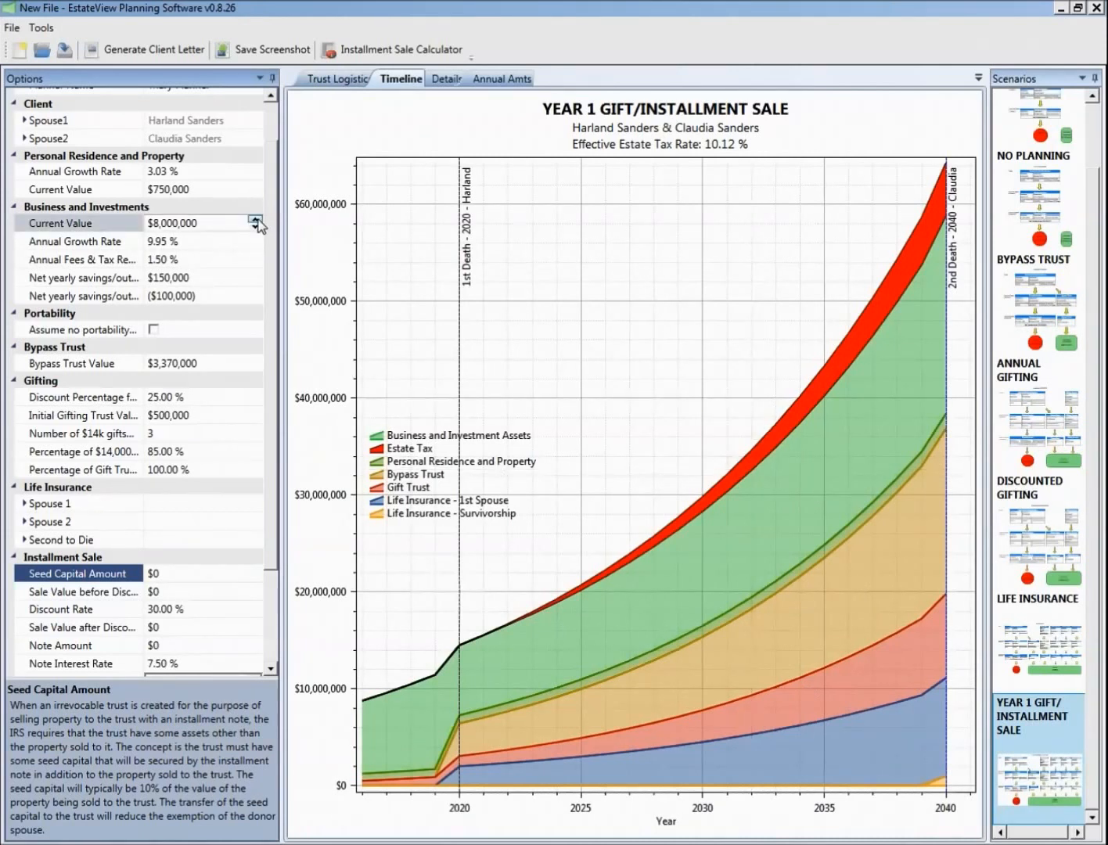
click(255, 221)
click(256, 221)
click(255, 222)
click(255, 222)
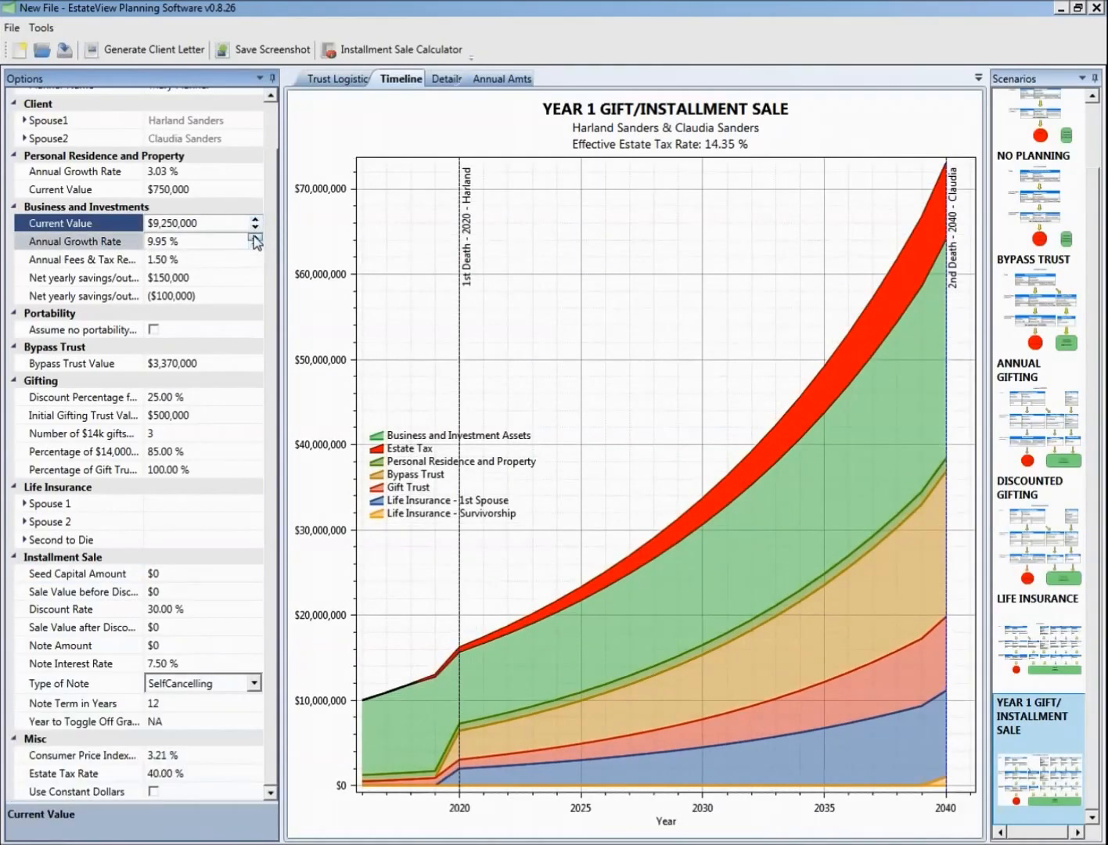
click(256, 238)
mouse_move(784, 446)
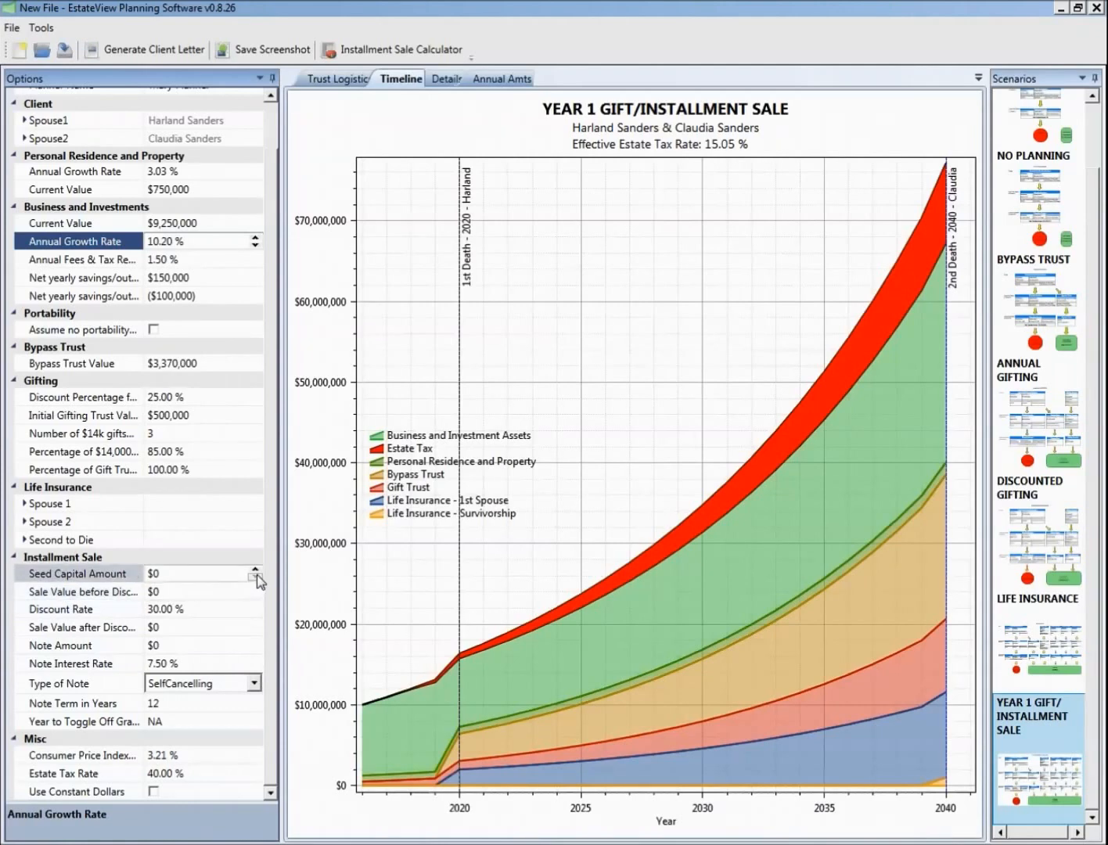
Set the installment sale's seed capital to $250,000 and its sale value before discount to $1,500,000
click(255, 570)
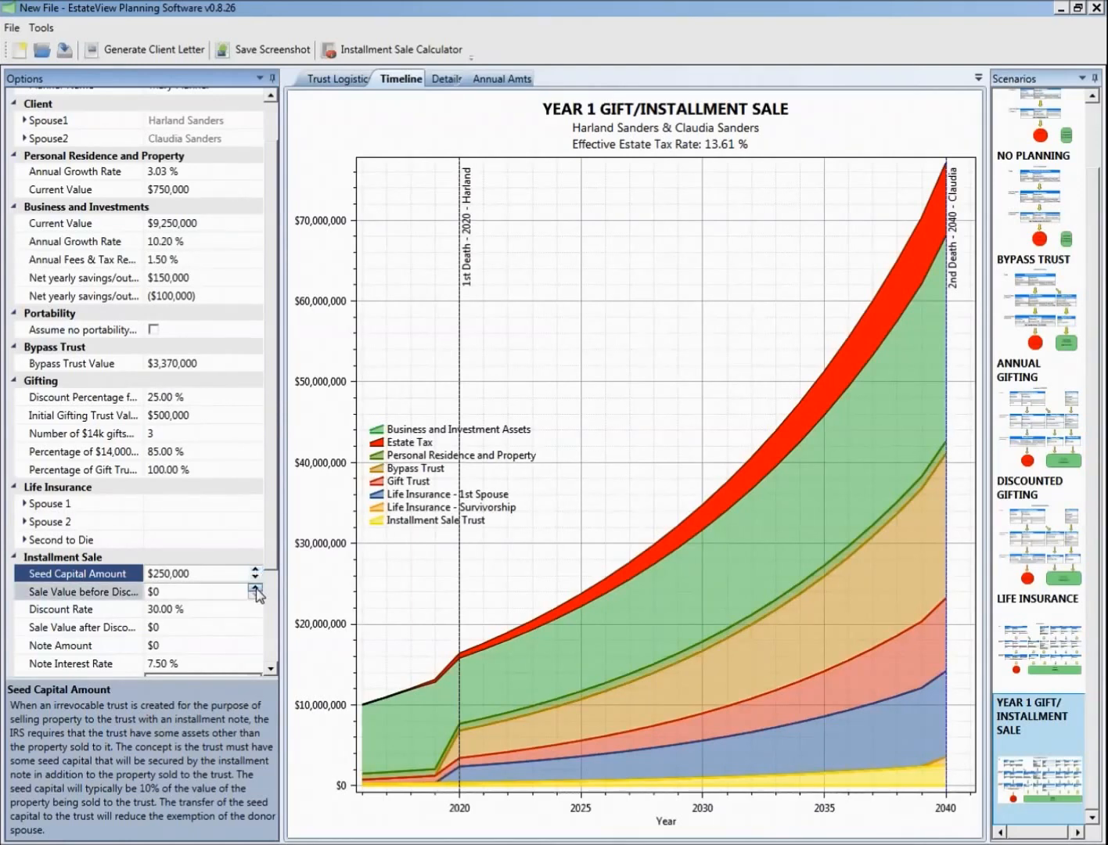
click(254, 588)
click(255, 587)
click(255, 587)
click(254, 587)
click(255, 588)
click(255, 588)
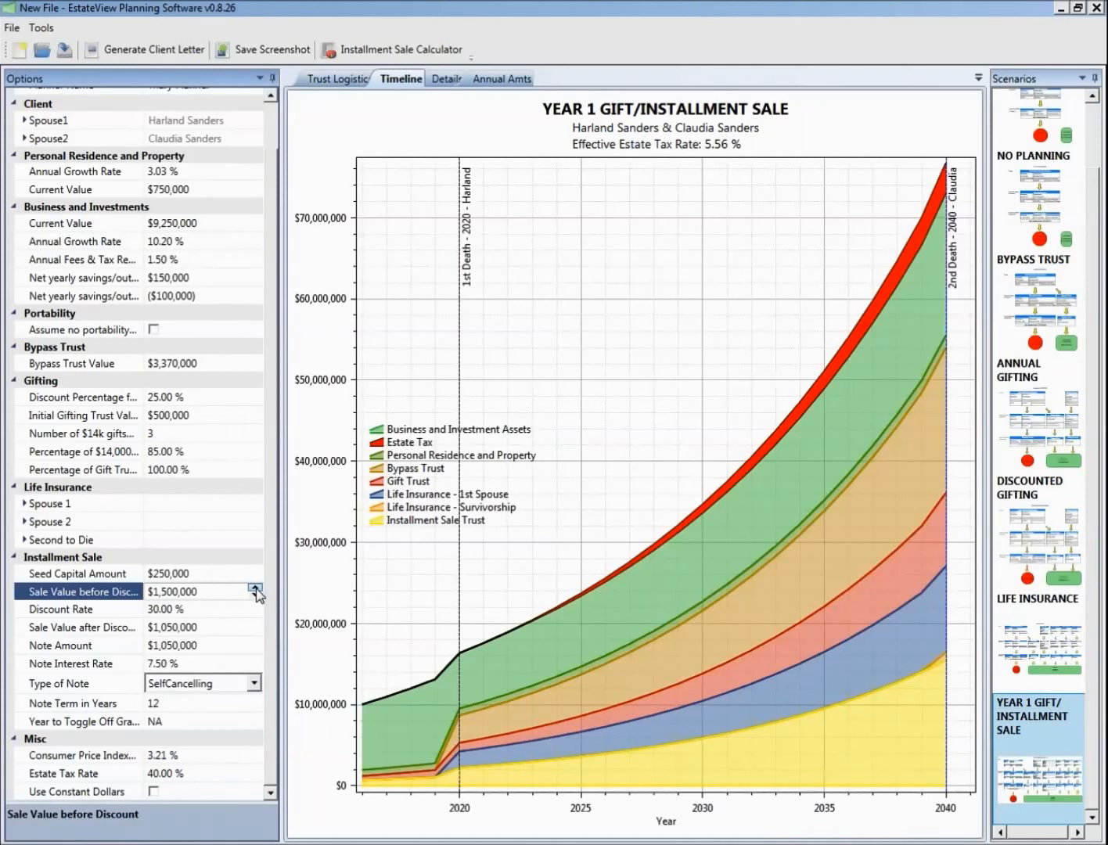
Set the installment sale's discount rate to 25% and its note type to Conventional
mouse_move(255, 608)
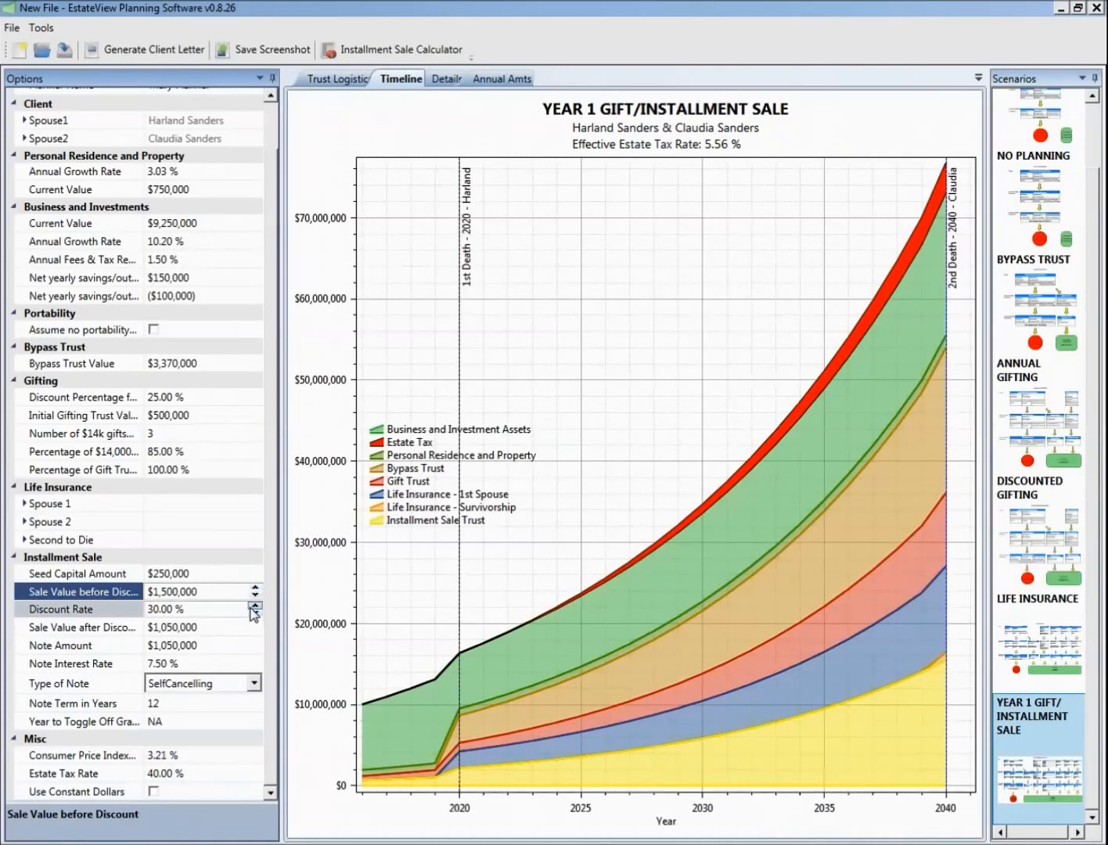
click(256, 614)
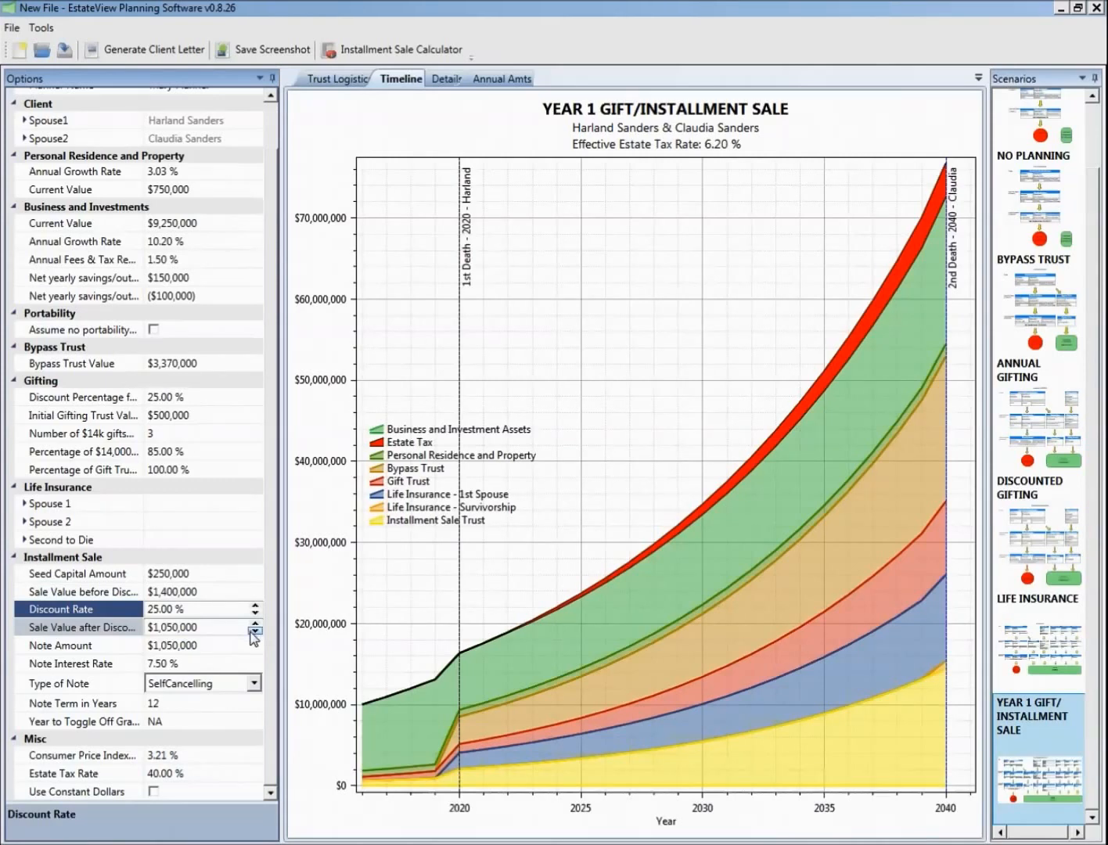
click(256, 683)
click(255, 685)
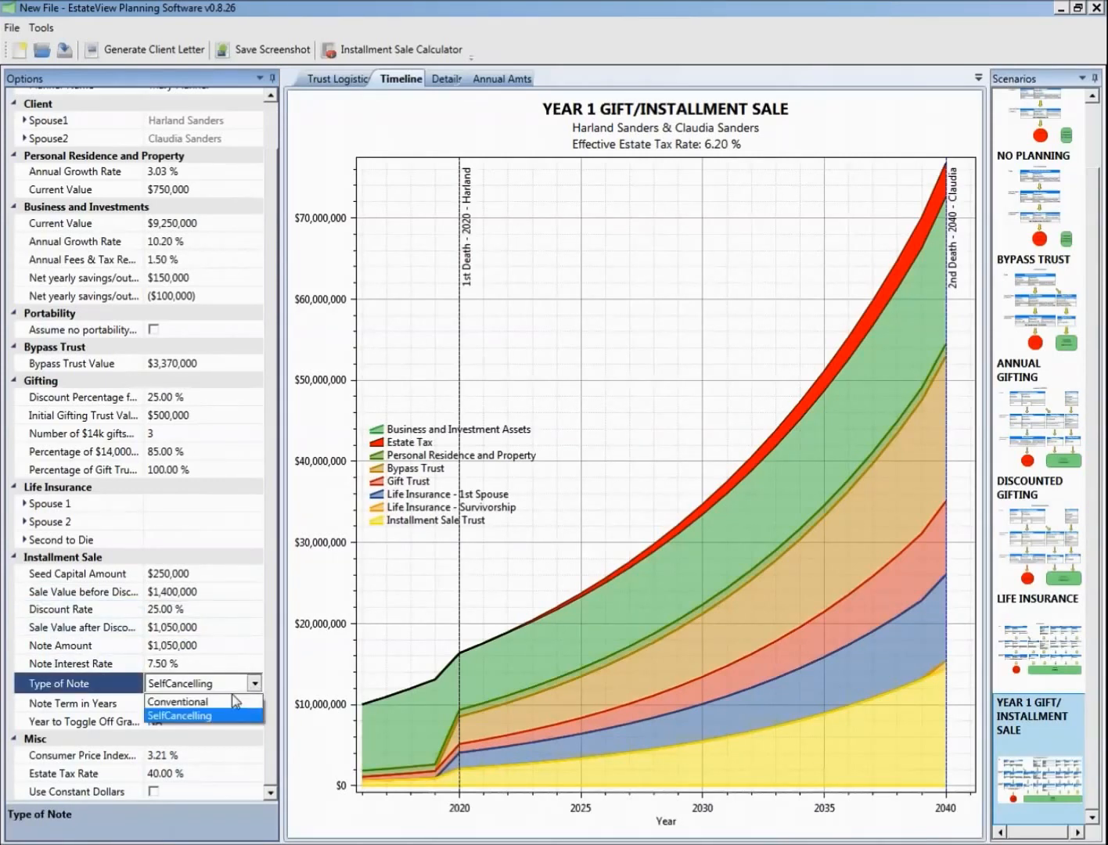
click(231, 701)
Lower the installment note's interest rate to 2.00%
click(250, 664)
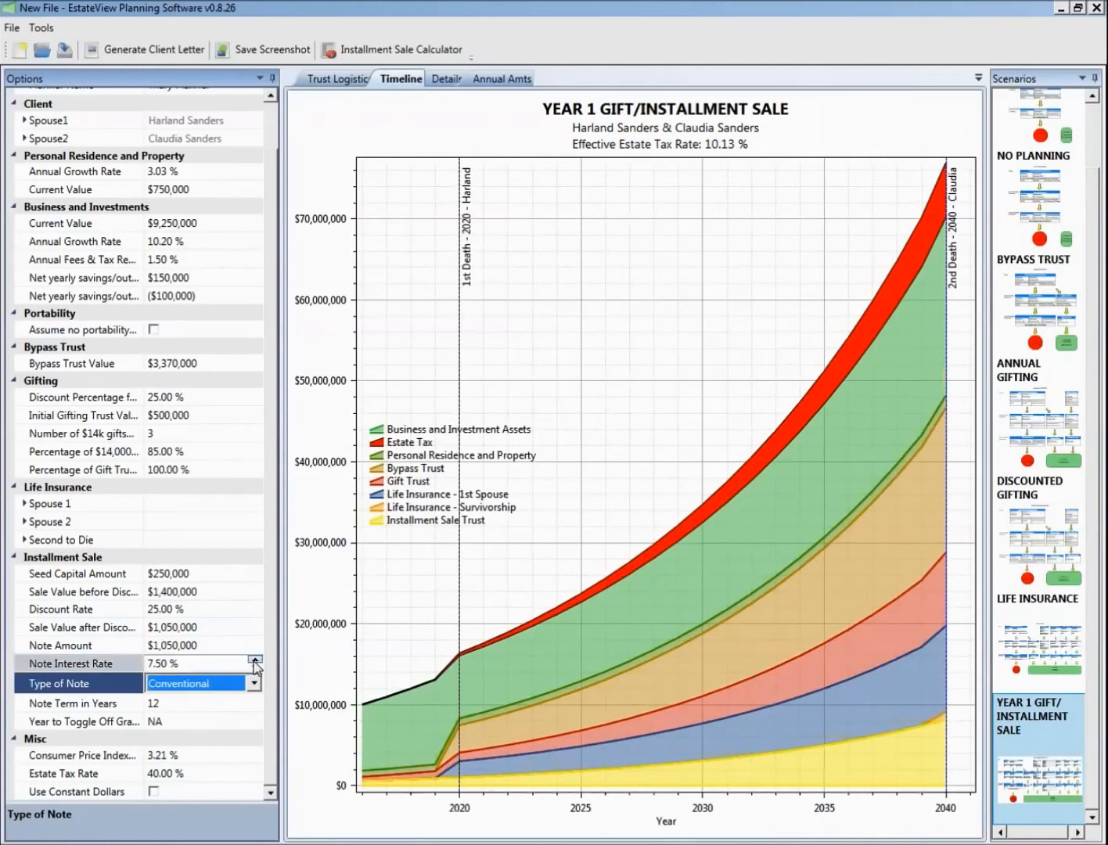
click(255, 668)
click(256, 668)
click(256, 667)
click(256, 667)
click(255, 668)
click(256, 667)
click(255, 667)
click(255, 667)
click(255, 668)
click(255, 667)
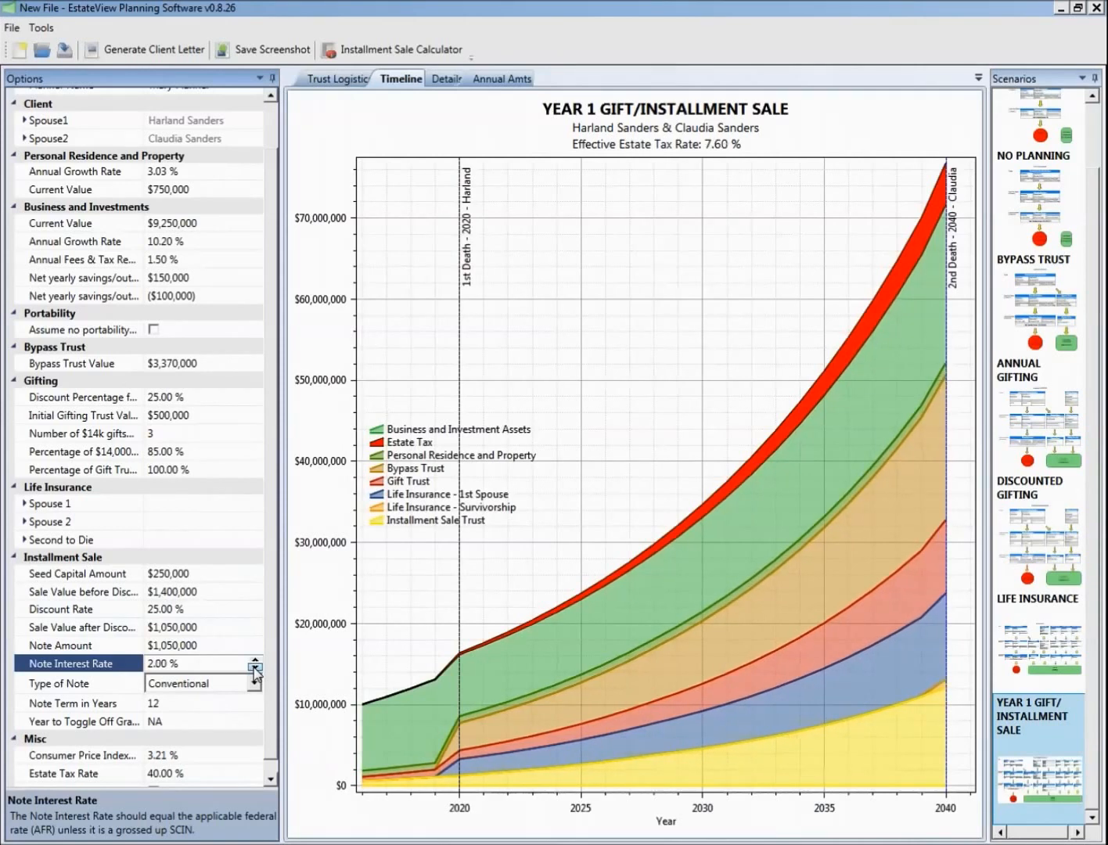
Set the installment note's term to 9 years
click(257, 705)
click(255, 700)
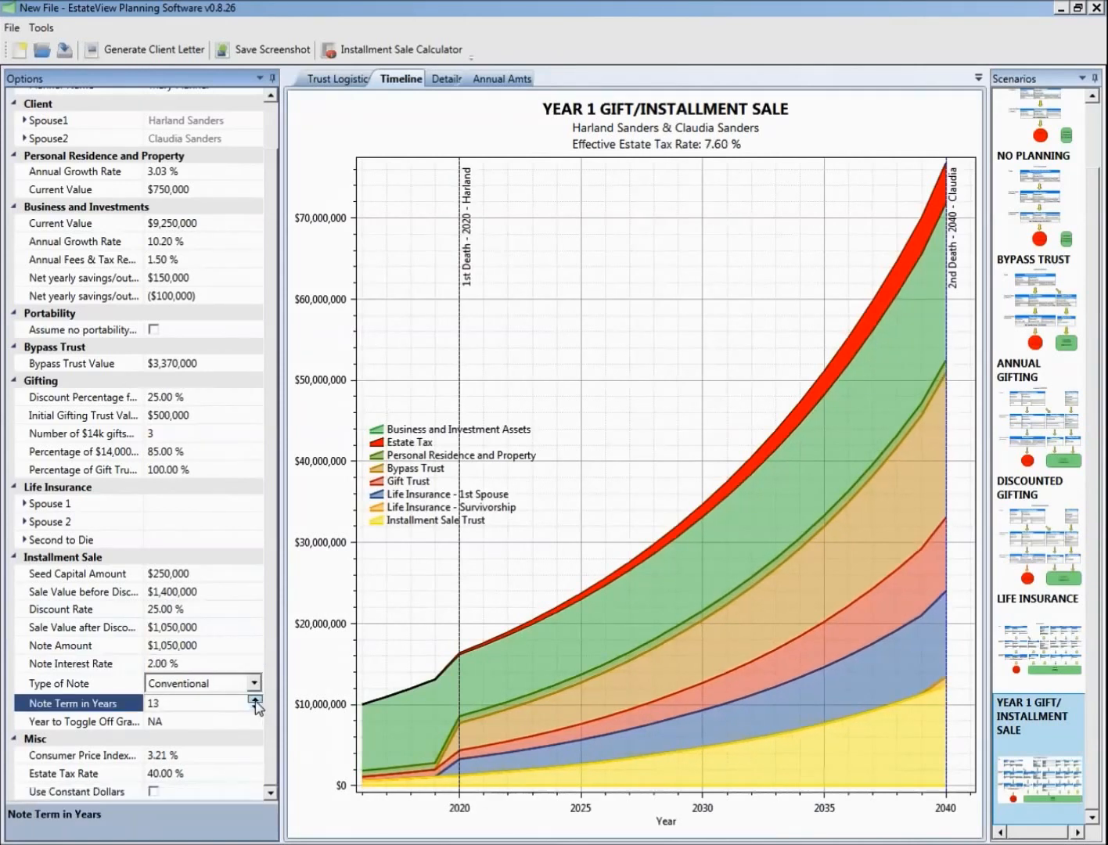
click(256, 707)
click(256, 707)
click(255, 707)
click(256, 707)
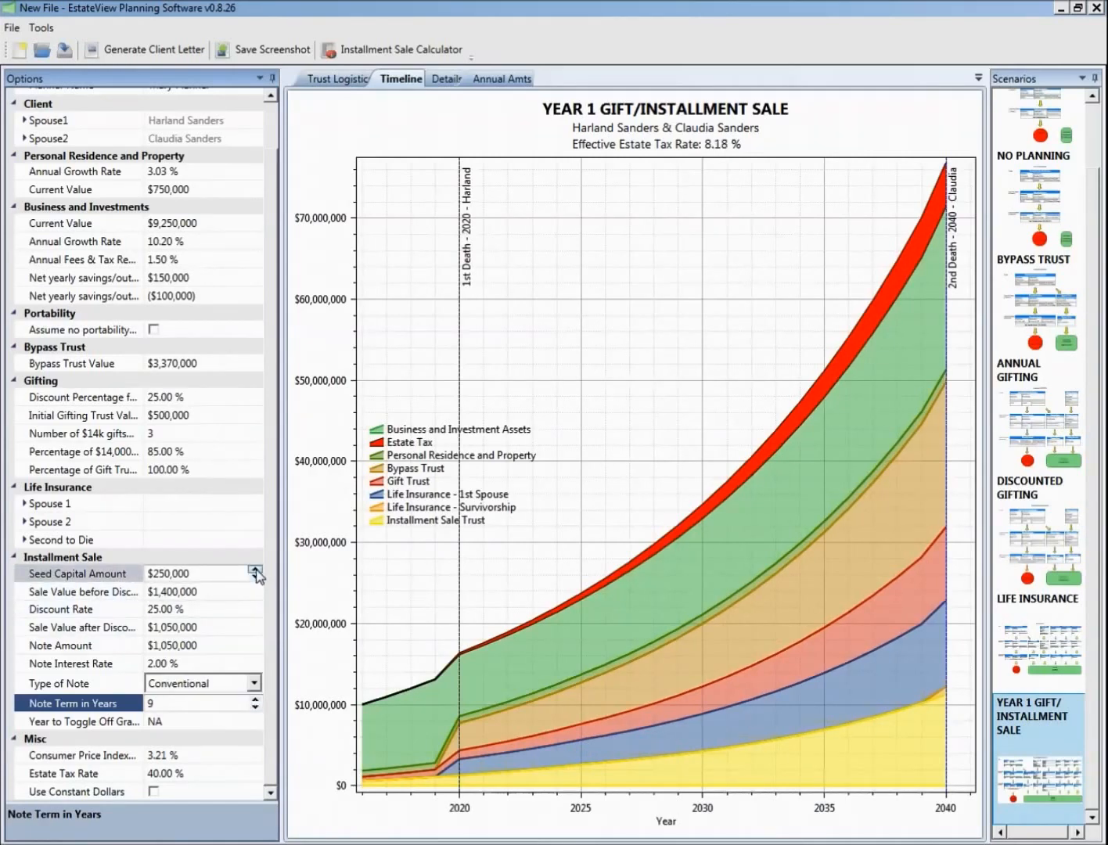
Raise the installment sale's seed capital to $500,000 and its sale value before discount to $3,400,000
click(256, 570)
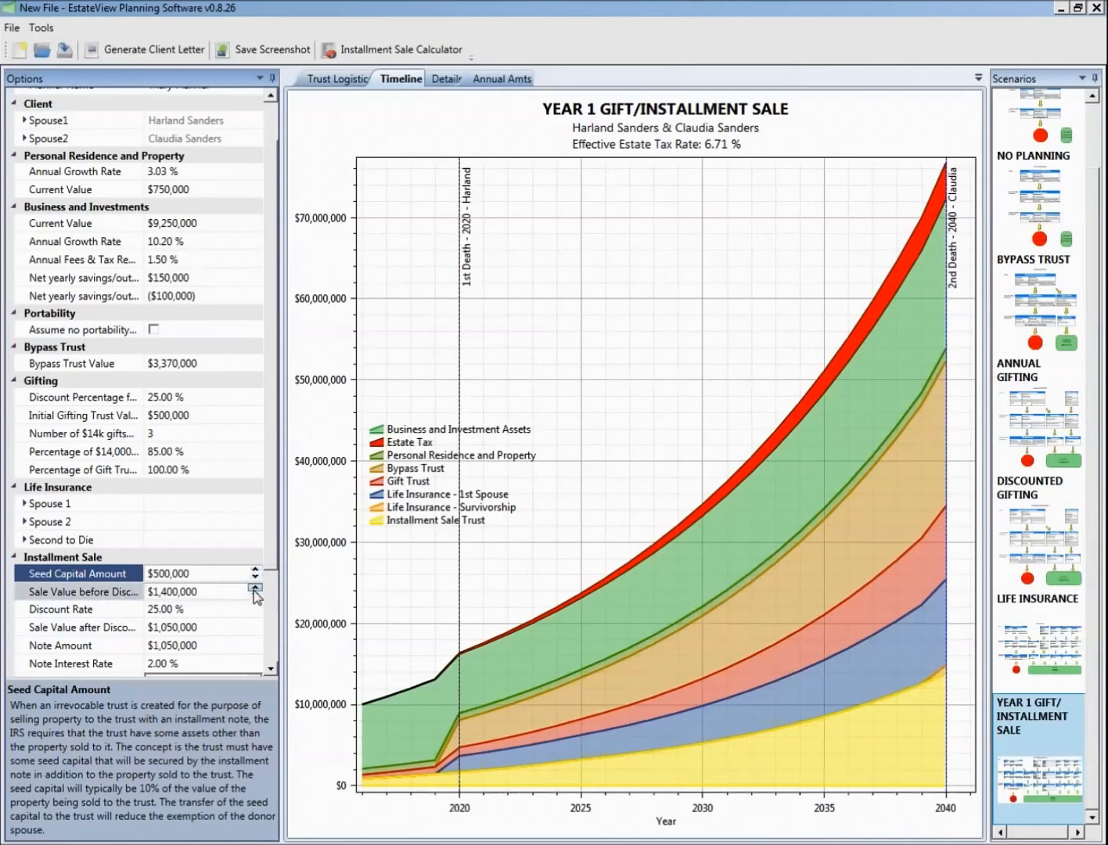
click(256, 588)
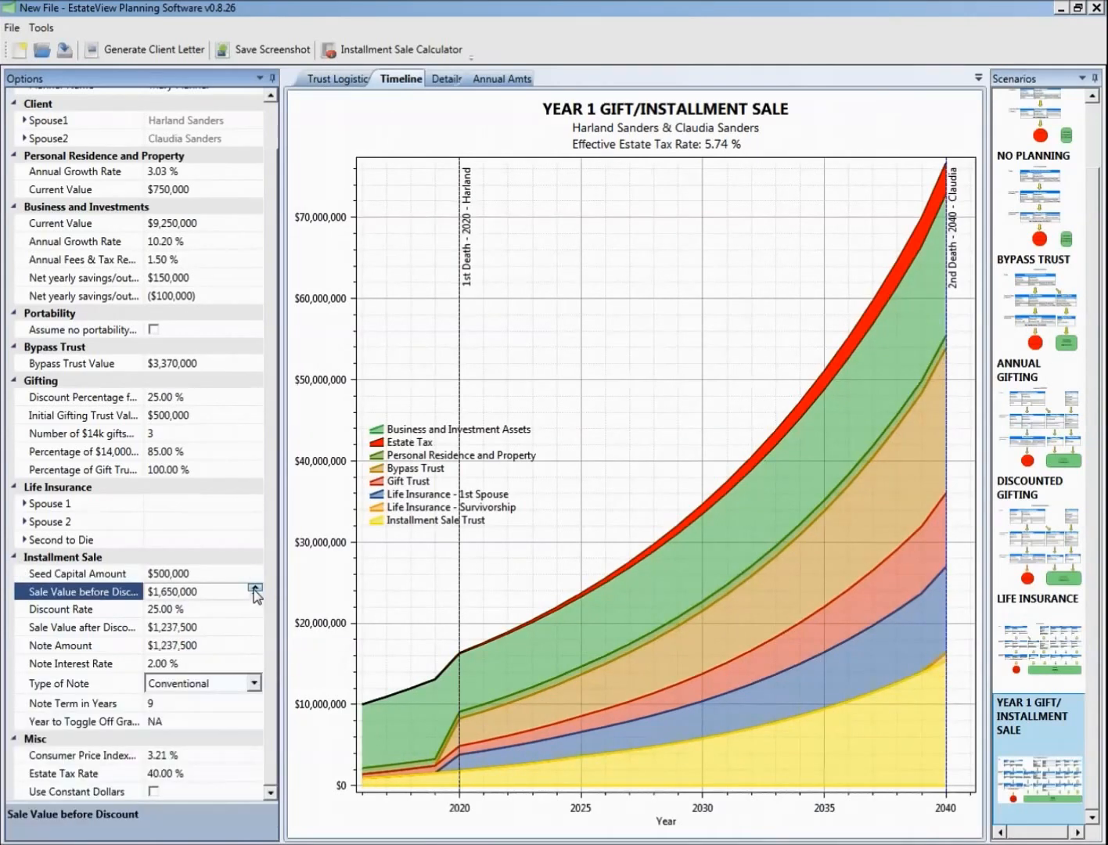
click(256, 588)
click(255, 589)
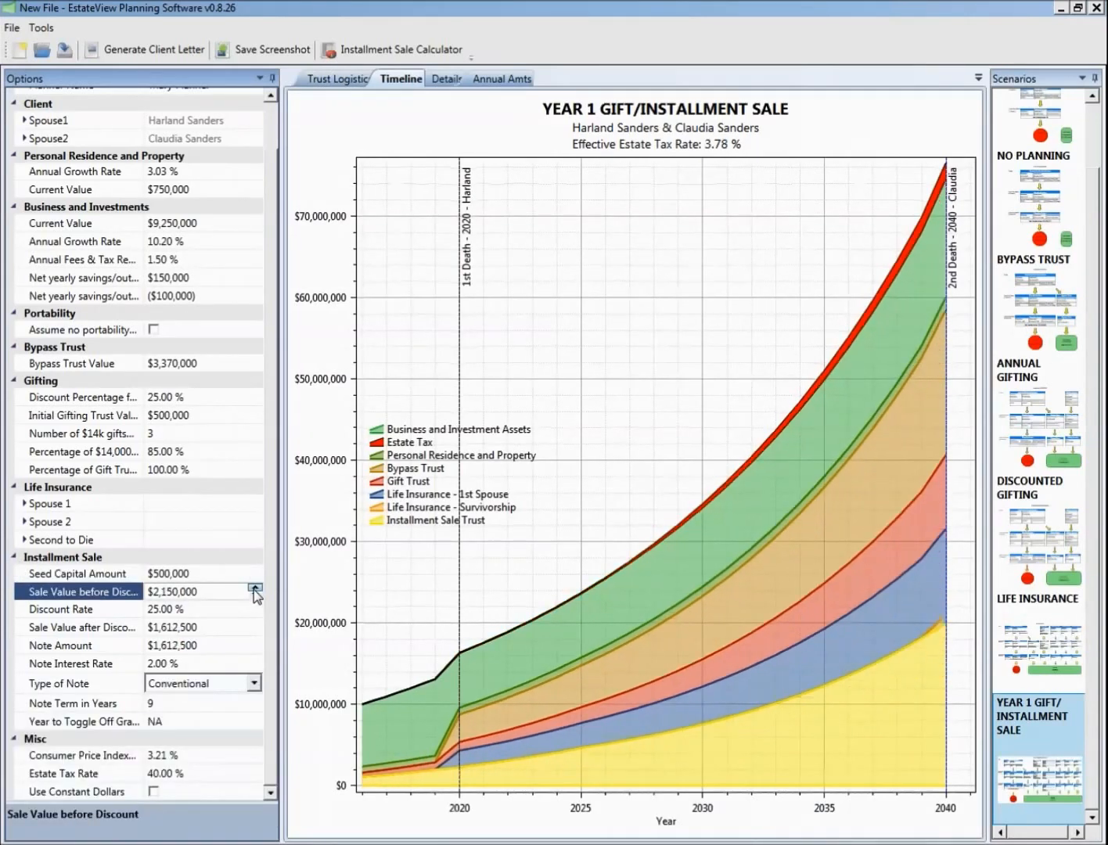
click(256, 589)
click(256, 589)
click(256, 589)
click(255, 588)
click(256, 589)
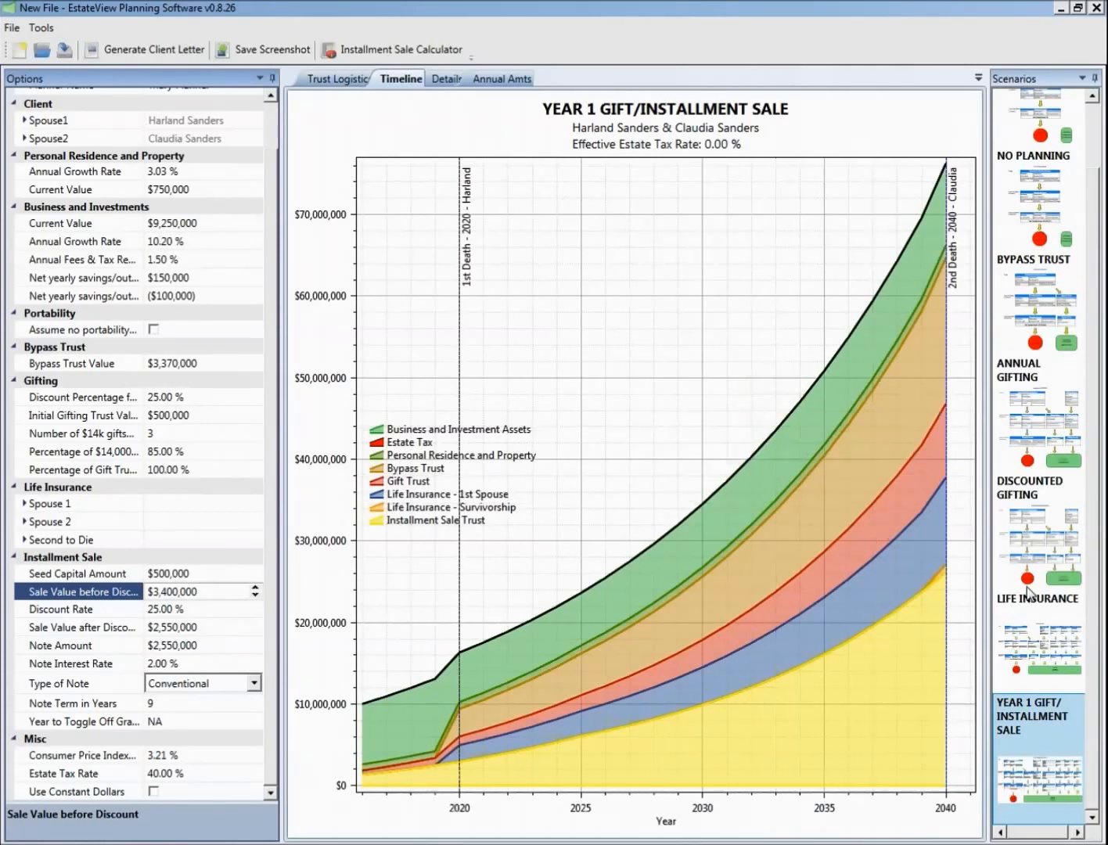
Compare the estate tax timelines of the Bypass Trust and Annual Gifting scenarios
click(1053, 319)
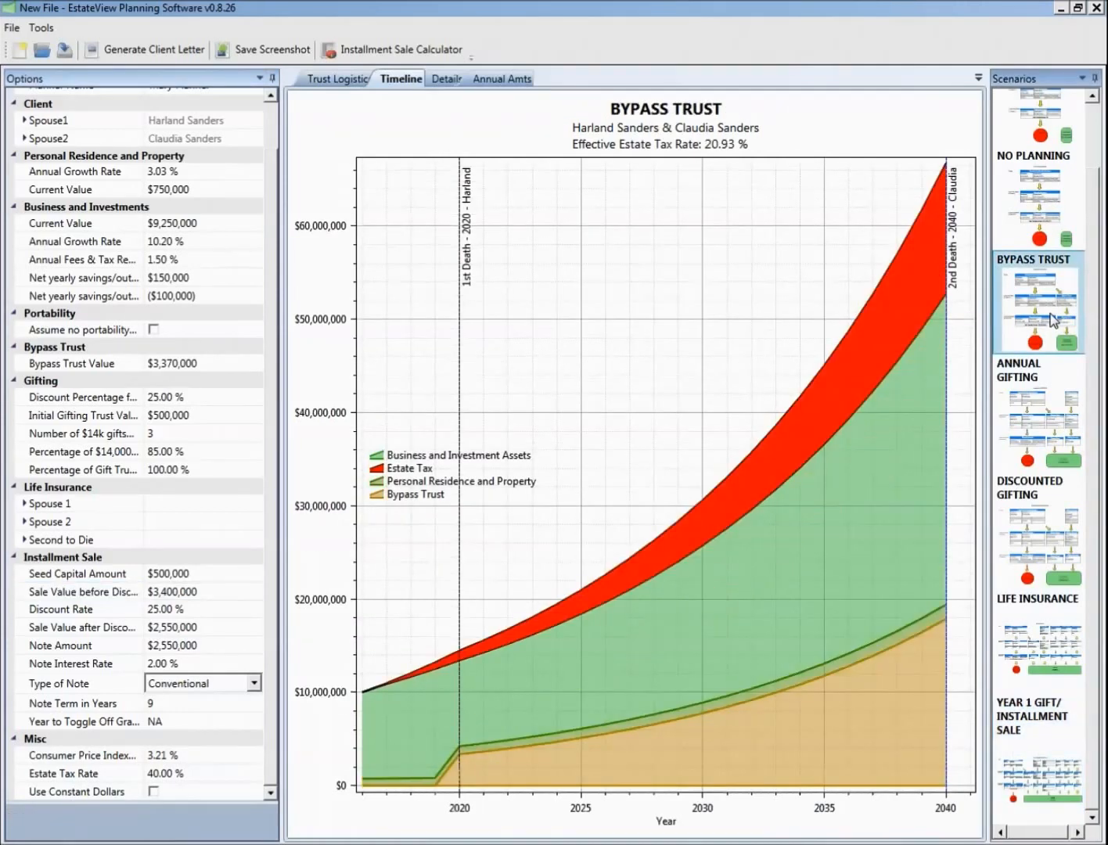
click(1035, 415)
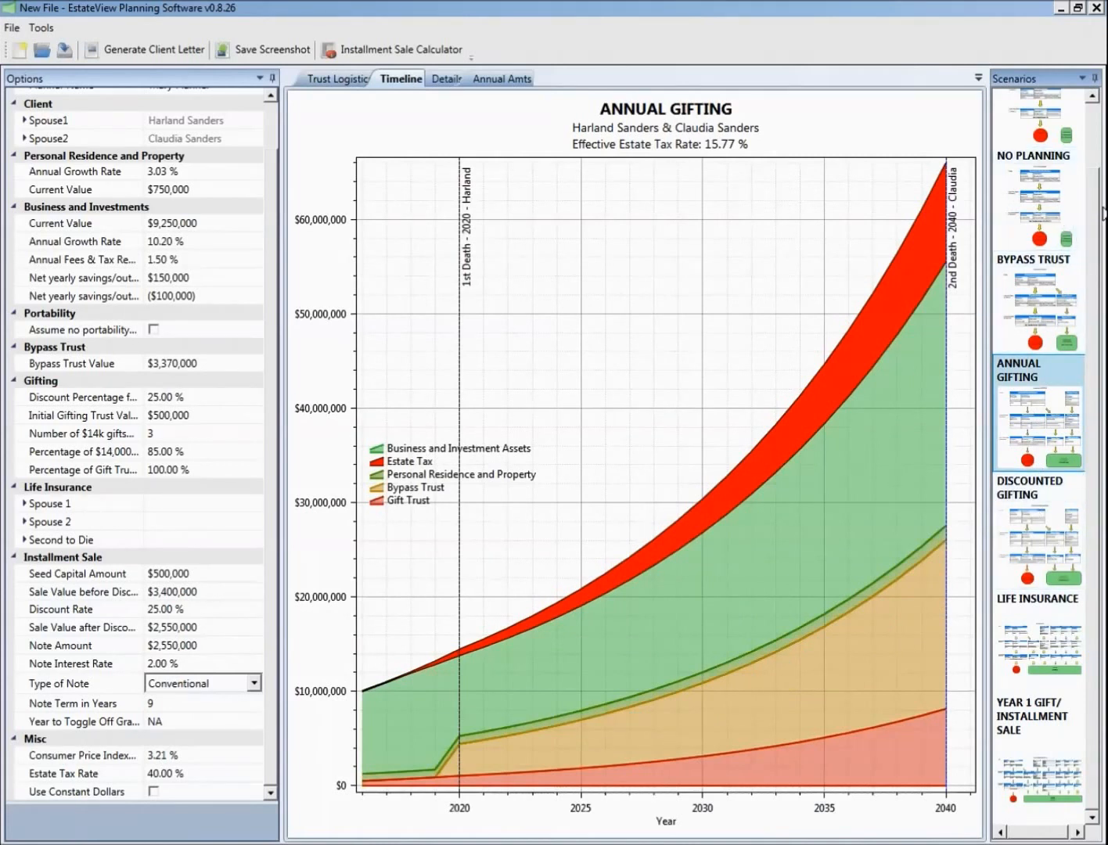
drag(1098, 214, 1098, 134)
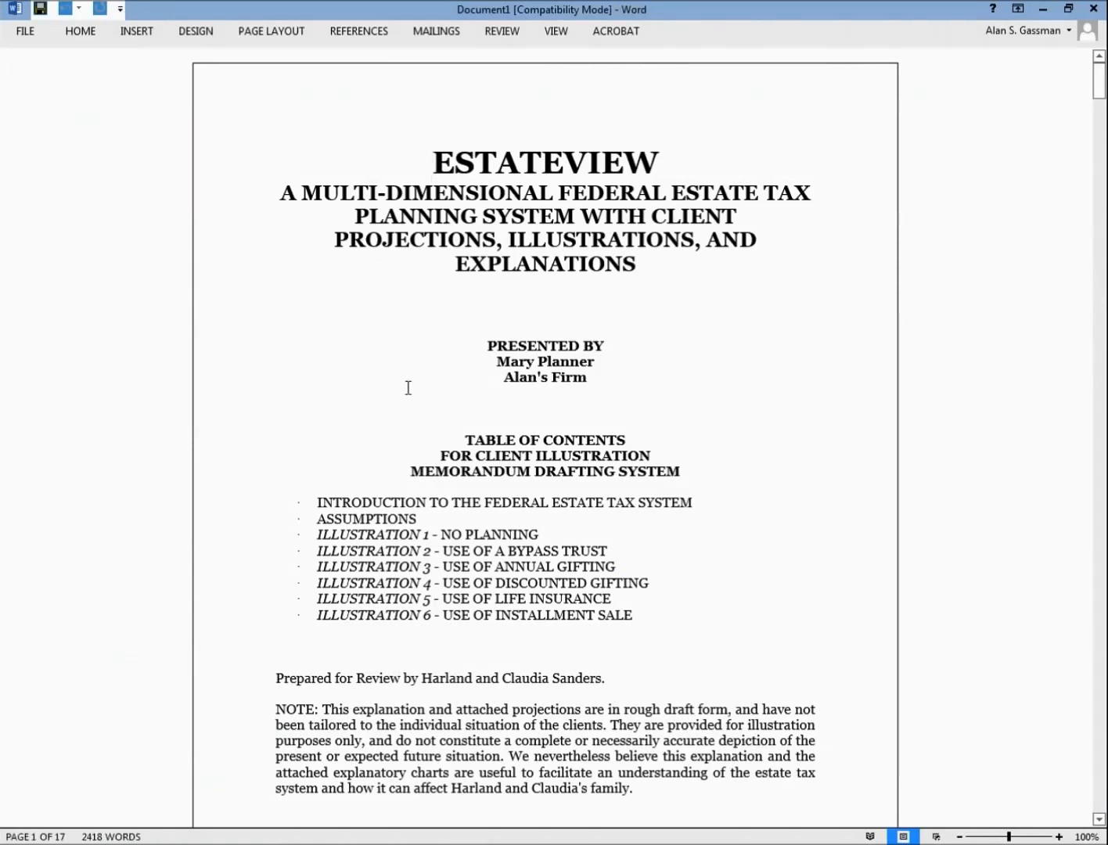
Review the client letter in Word from its table of contents through the assumptions and Illustrations 1 to 3, and return to EstateView
scroll(407, 387, down, 8)
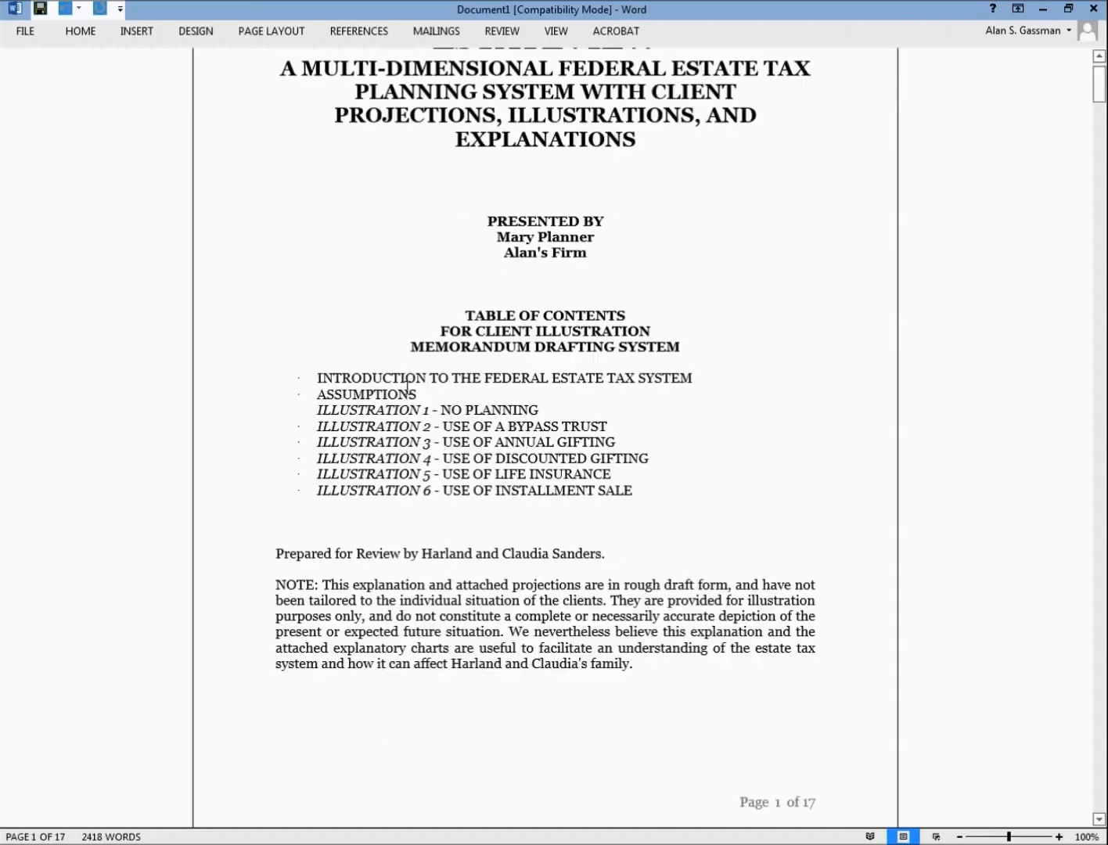
scroll(408, 387, up, 7)
scroll(399, 380, down, 13)
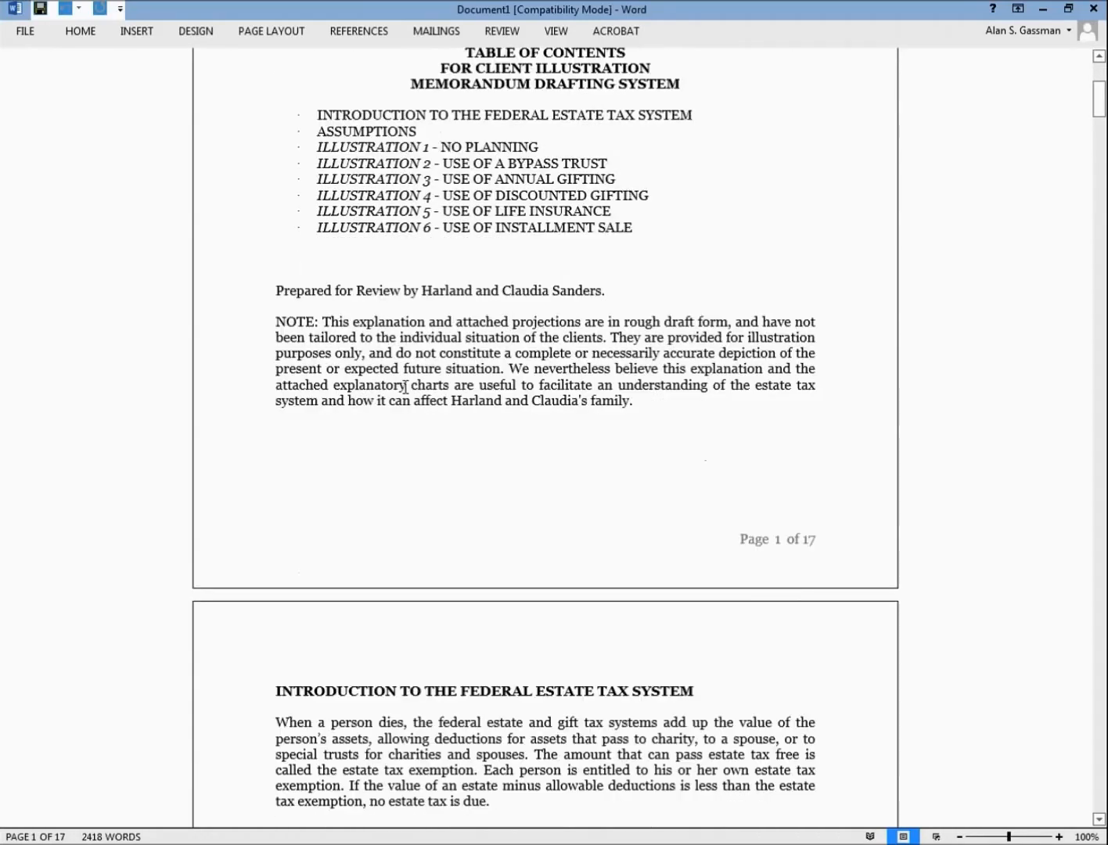
scroll(399, 380, down, 9)
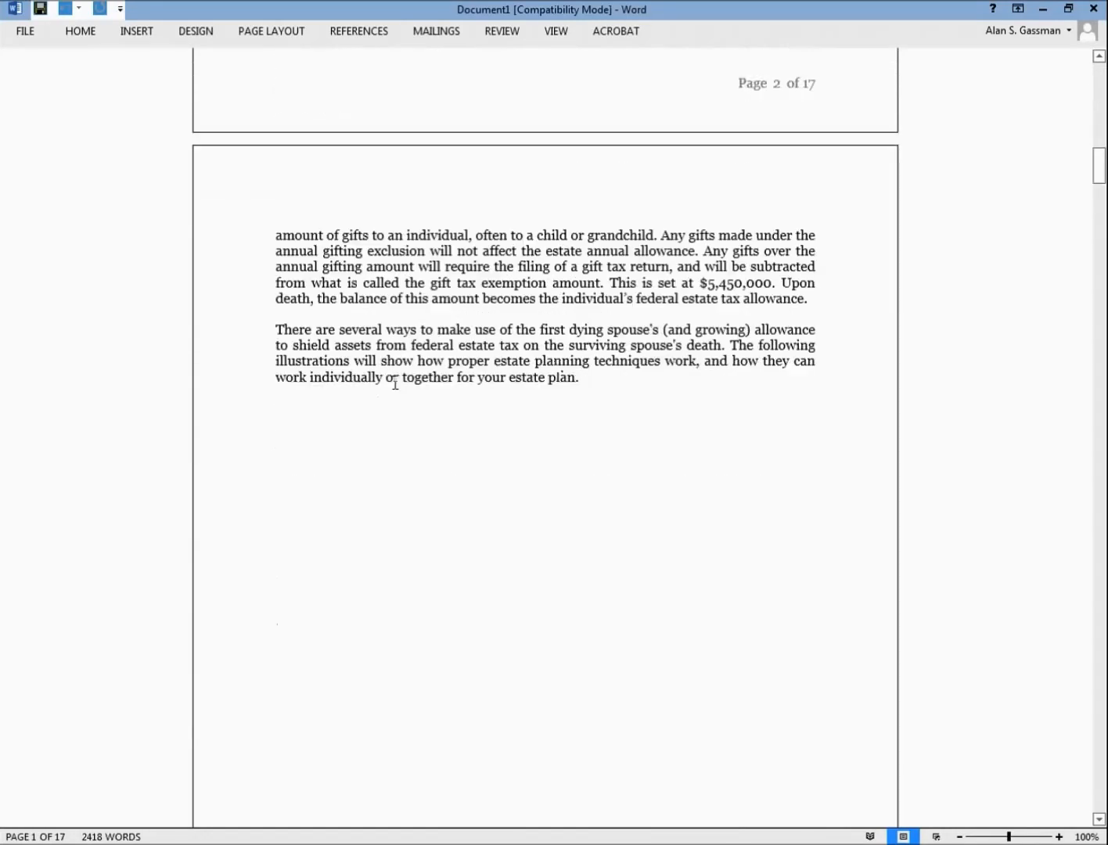
scroll(394, 382, down, 6)
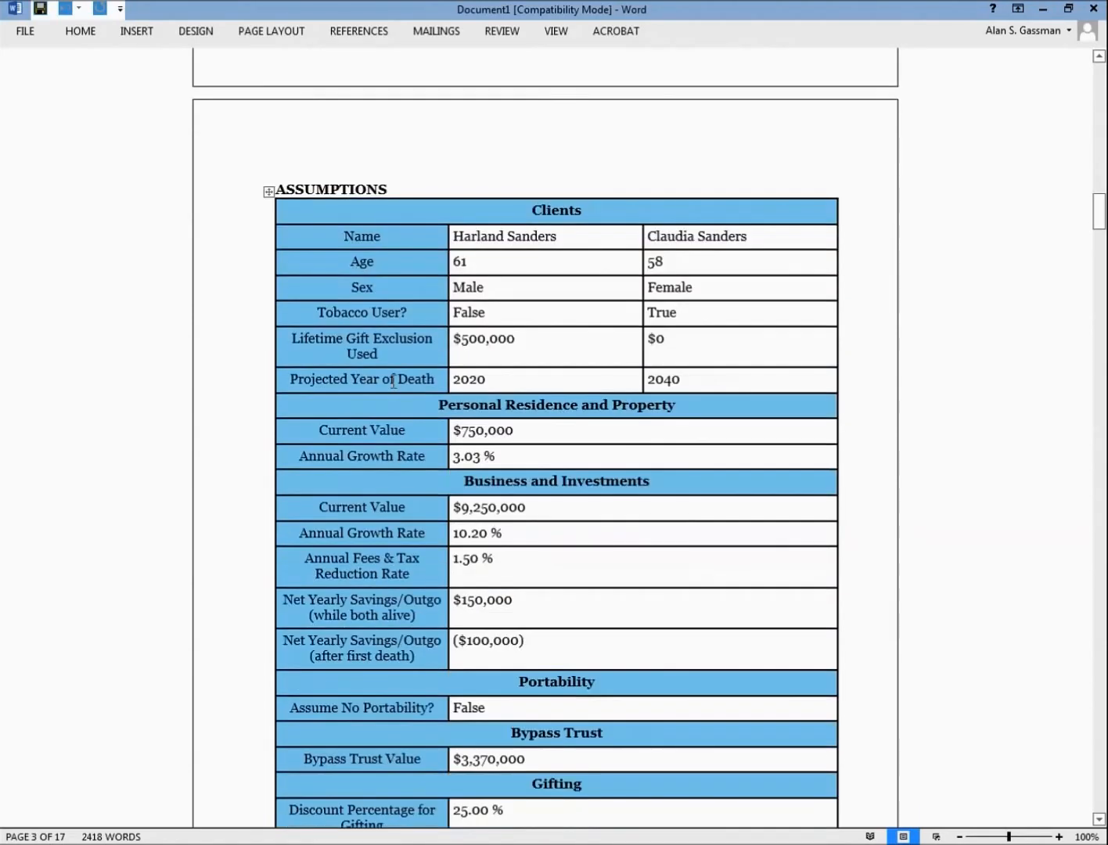
scroll(391, 379, down, 6)
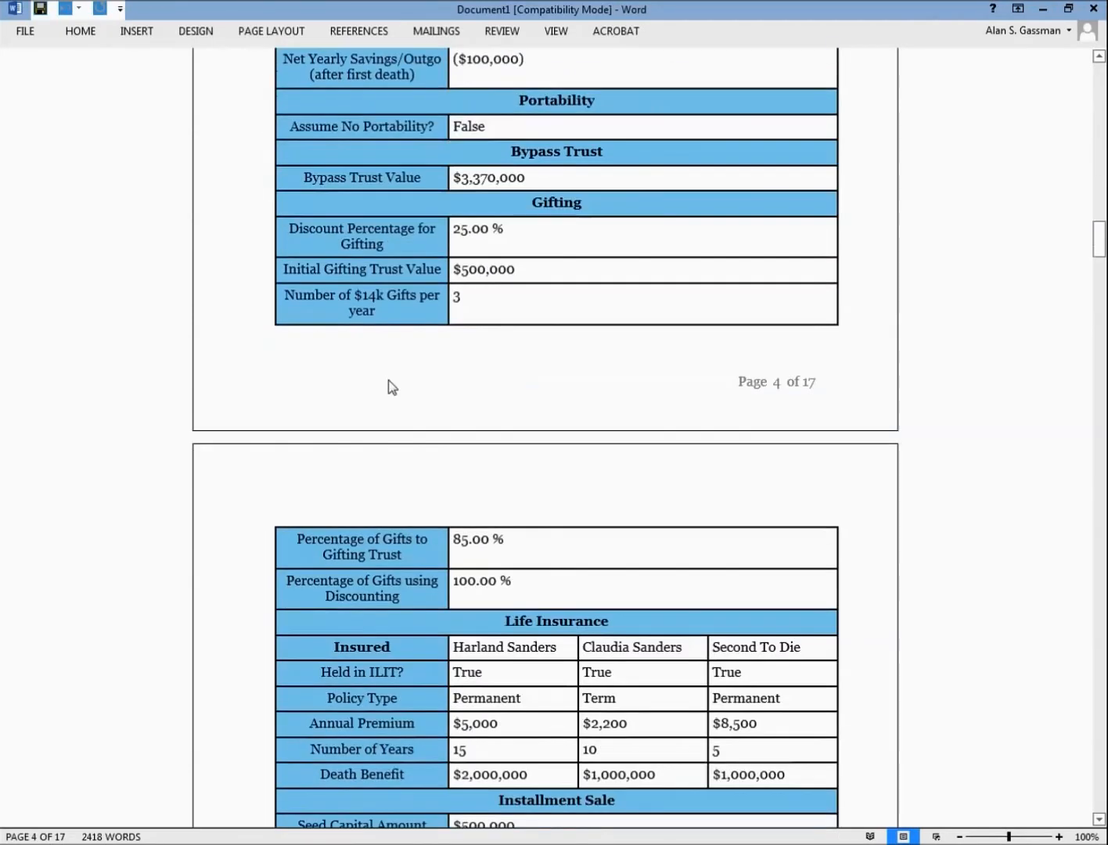
scroll(389, 379, down, 15)
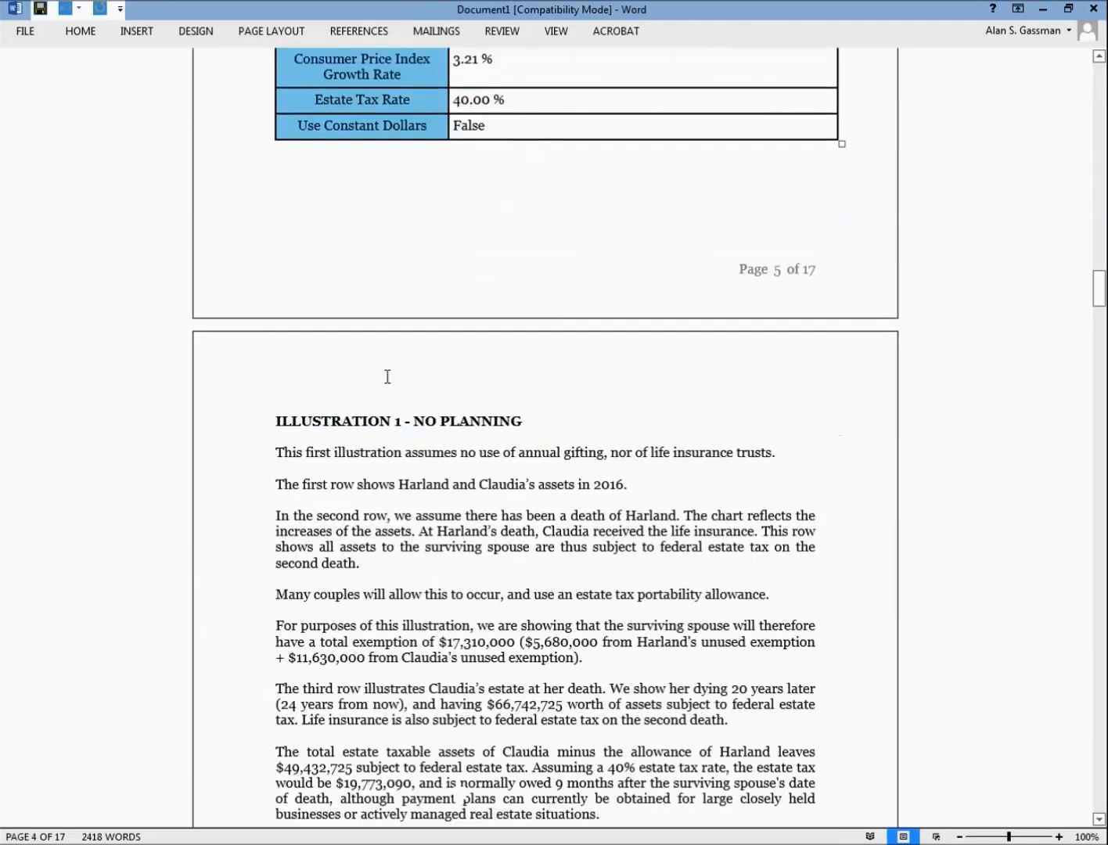
scroll(545, 438, down, 16)
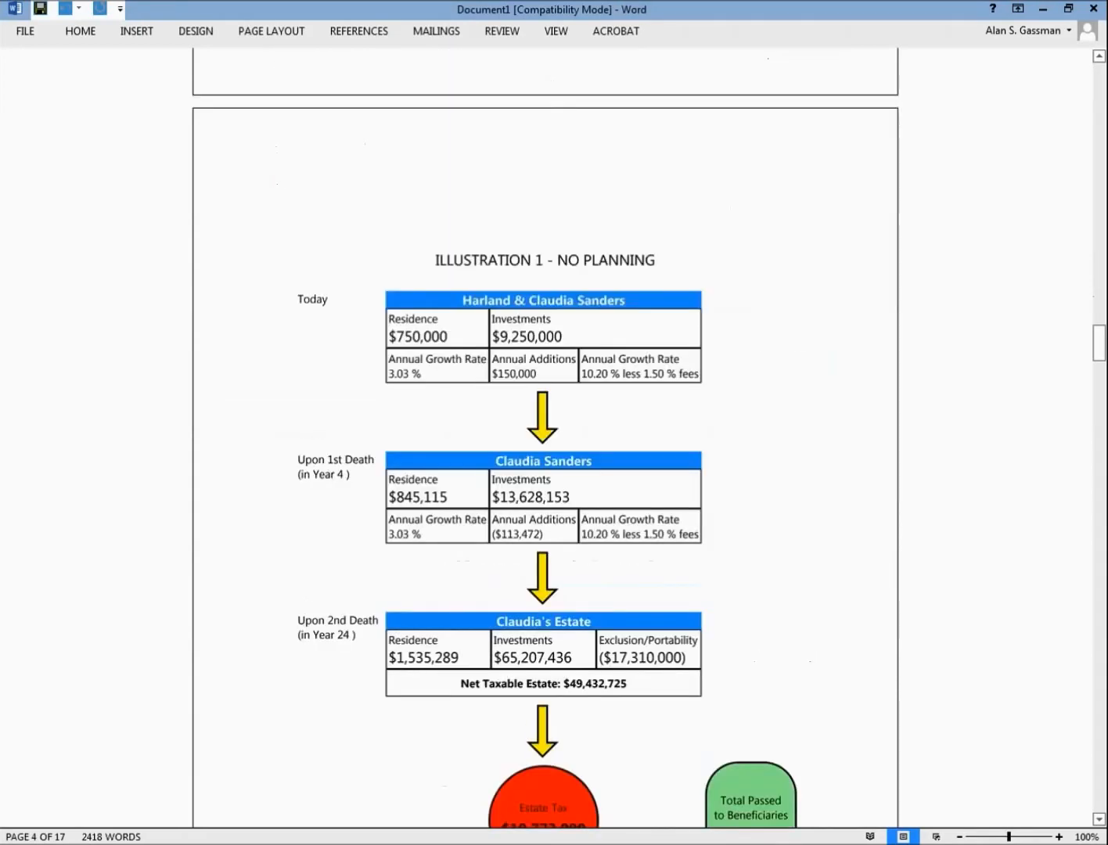
scroll(386, 373, down, 16)
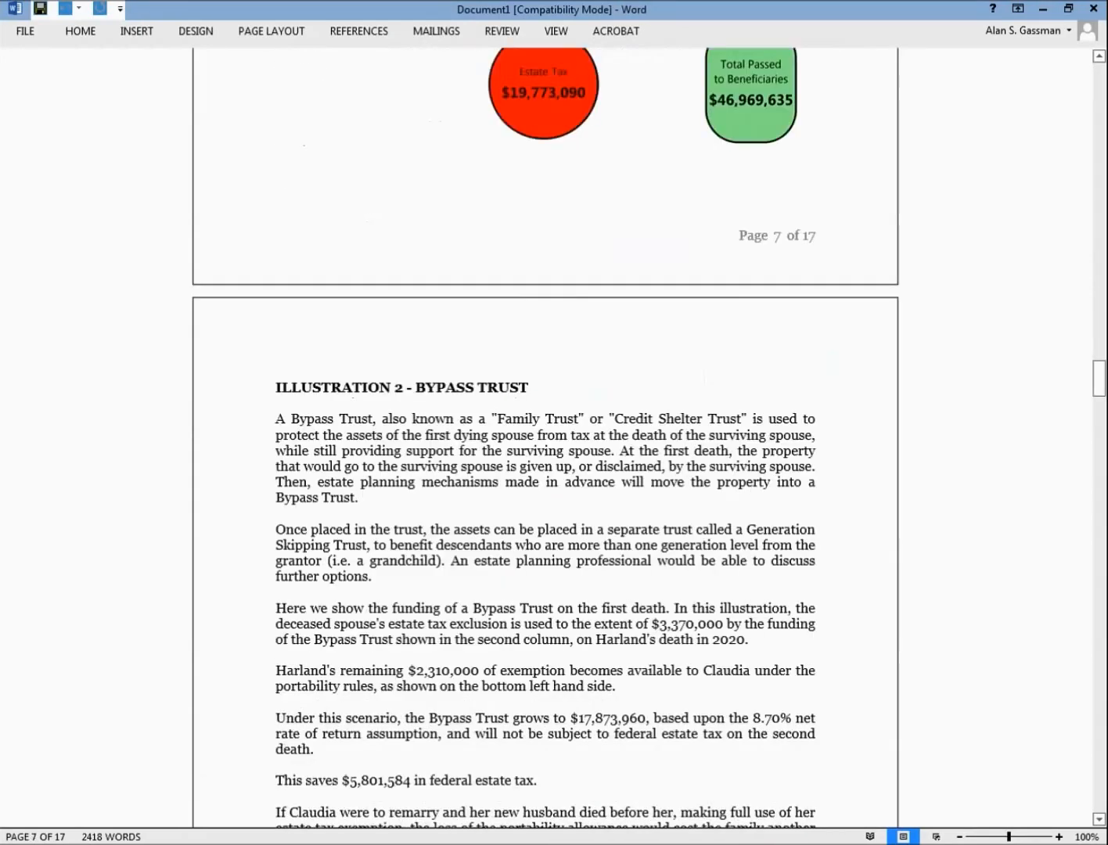
scroll(386, 373, down, 3)
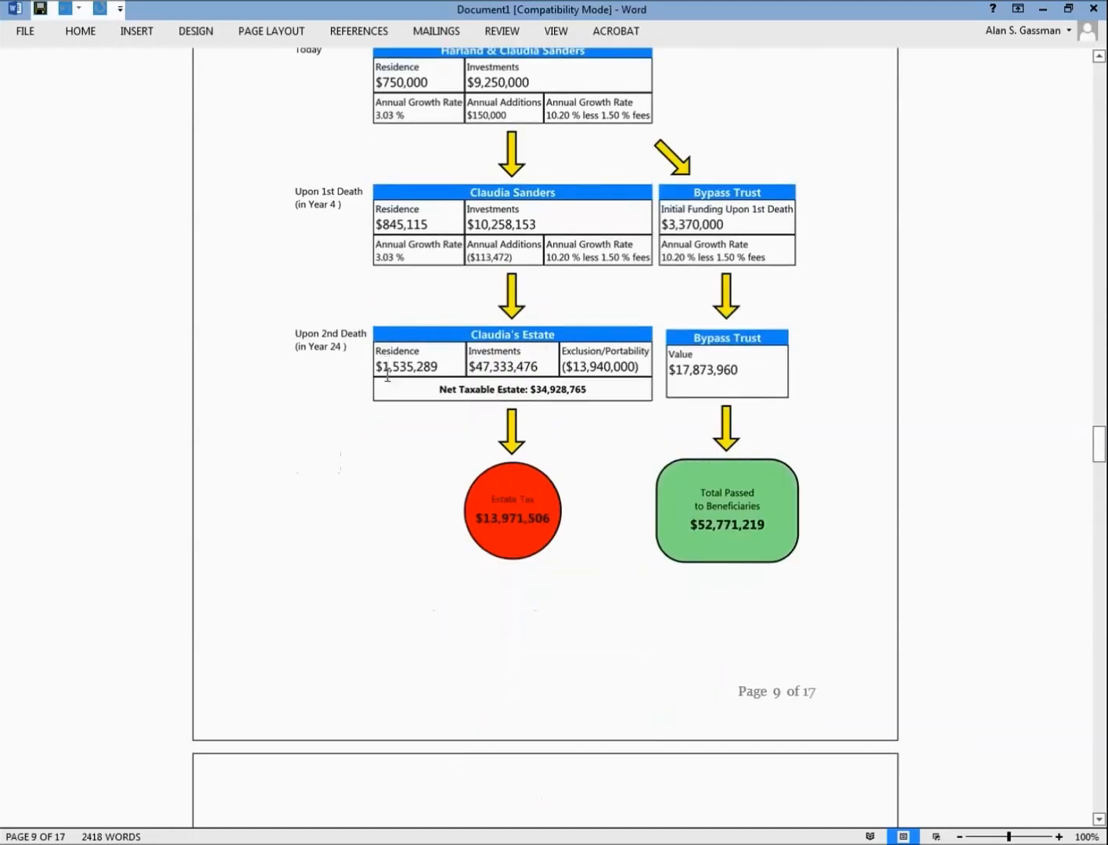
scroll(387, 374, up, 10)
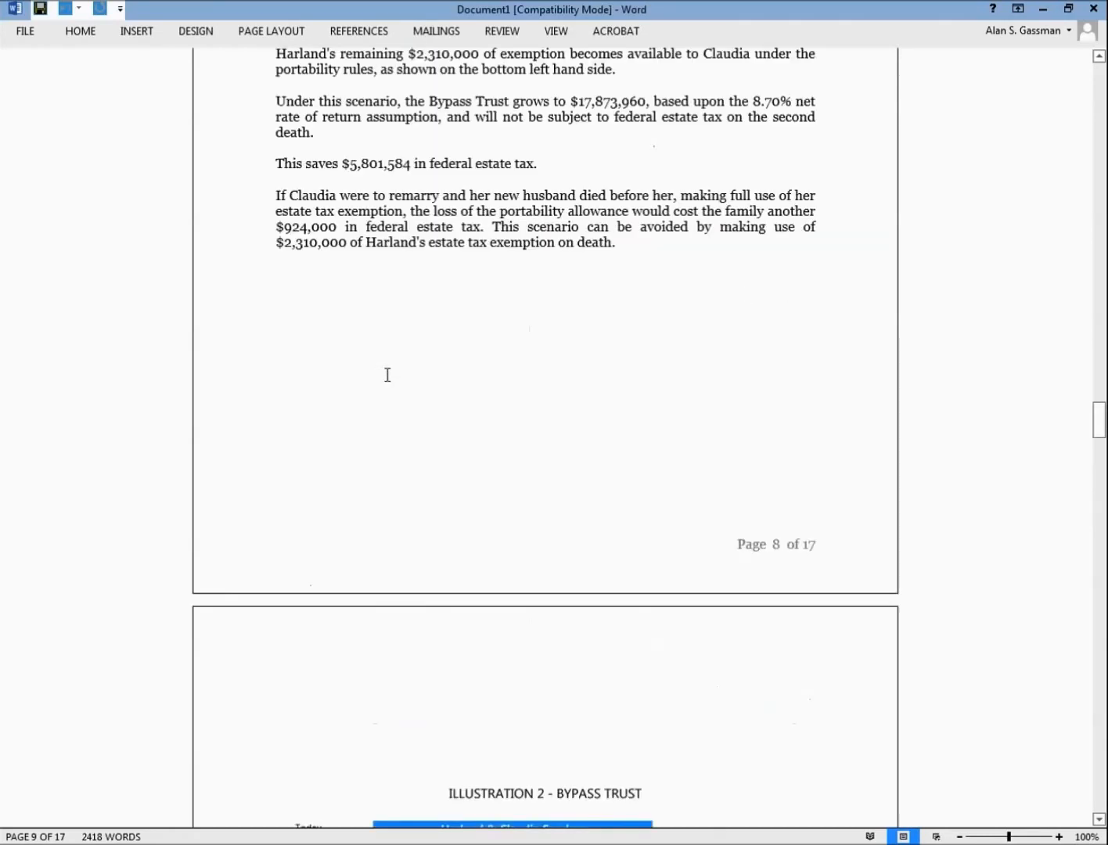
scroll(387, 374, down, 16)
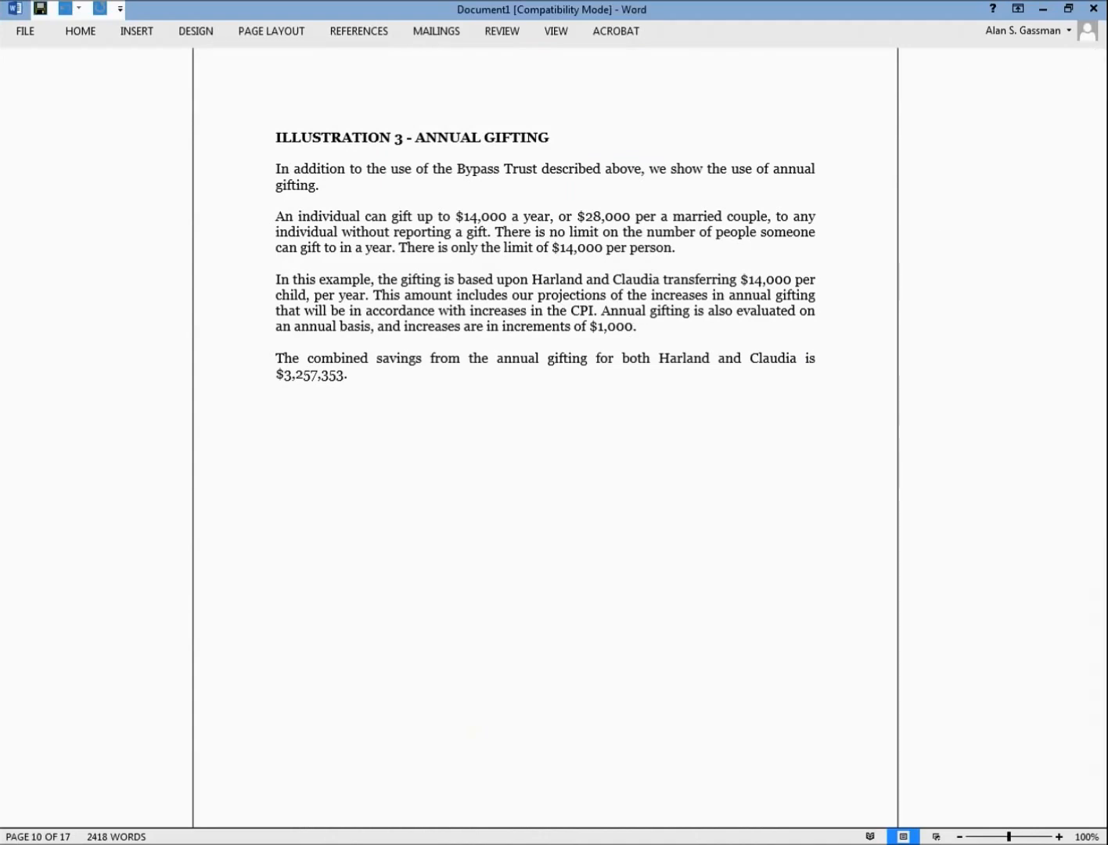
drag(1098, 482, 1096, 61)
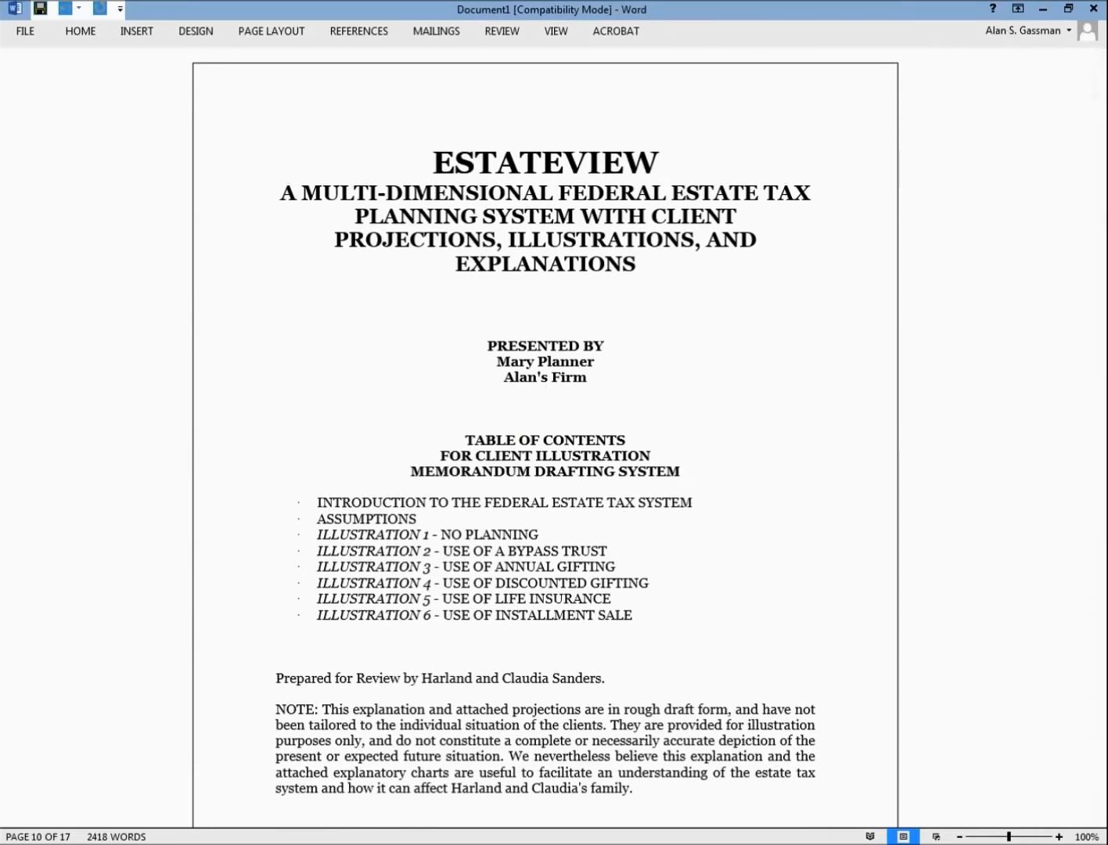
click(1040, 13)
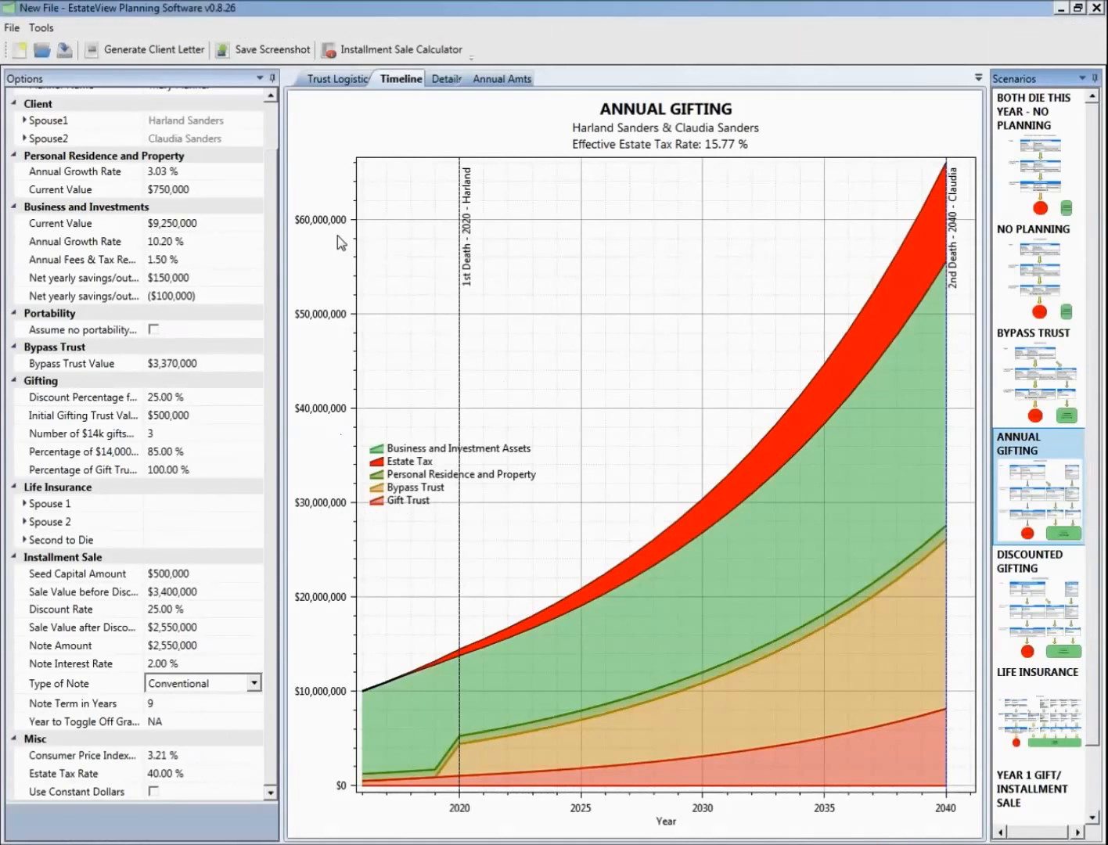
With the Annual Gifting trust logistics diagram shown, set the business and investments' current value to $7,750,000 and the gifting discount percentage to 30%
click(346, 78)
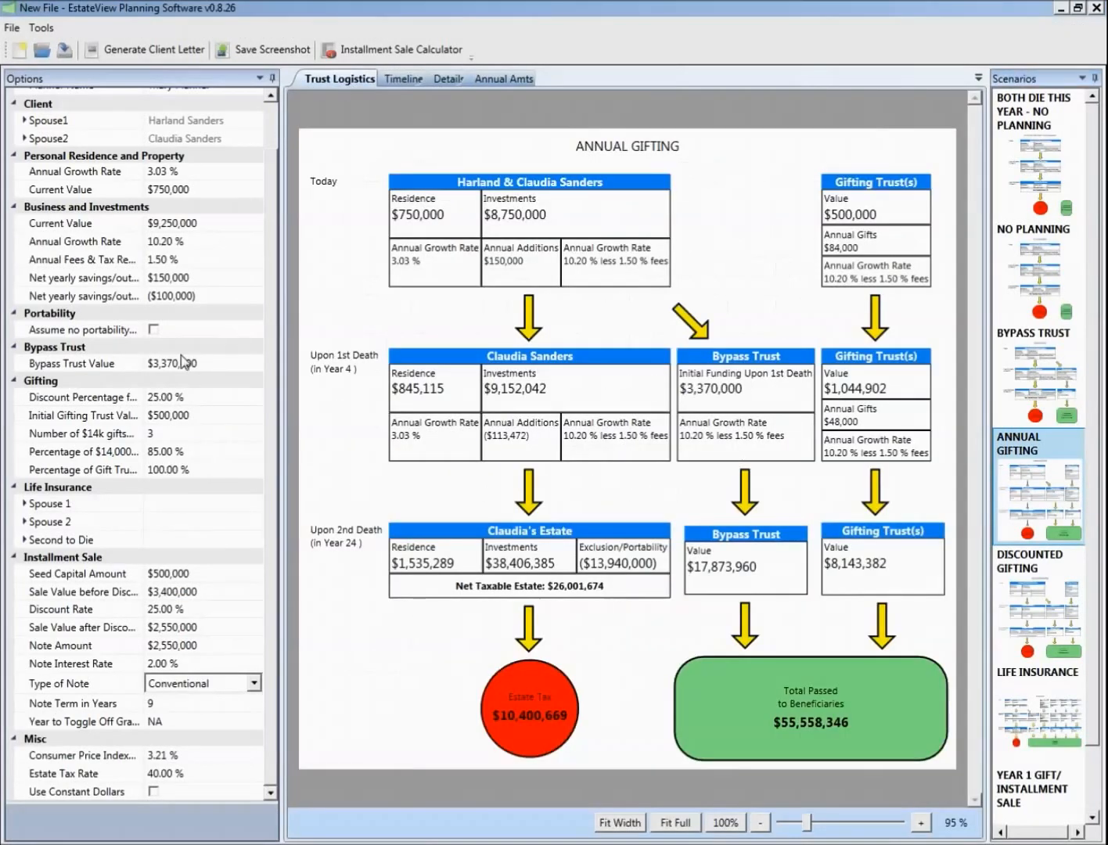
click(256, 227)
click(256, 228)
click(255, 227)
click(255, 228)
click(255, 228)
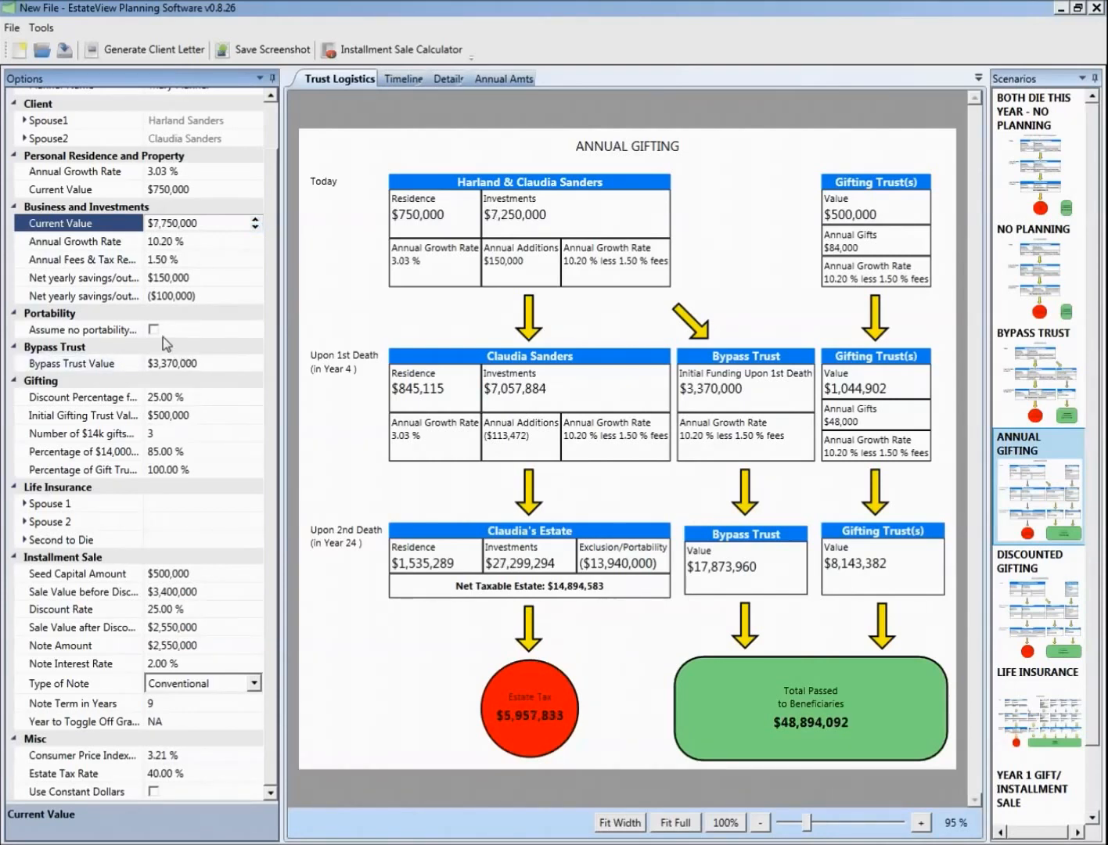
click(255, 393)
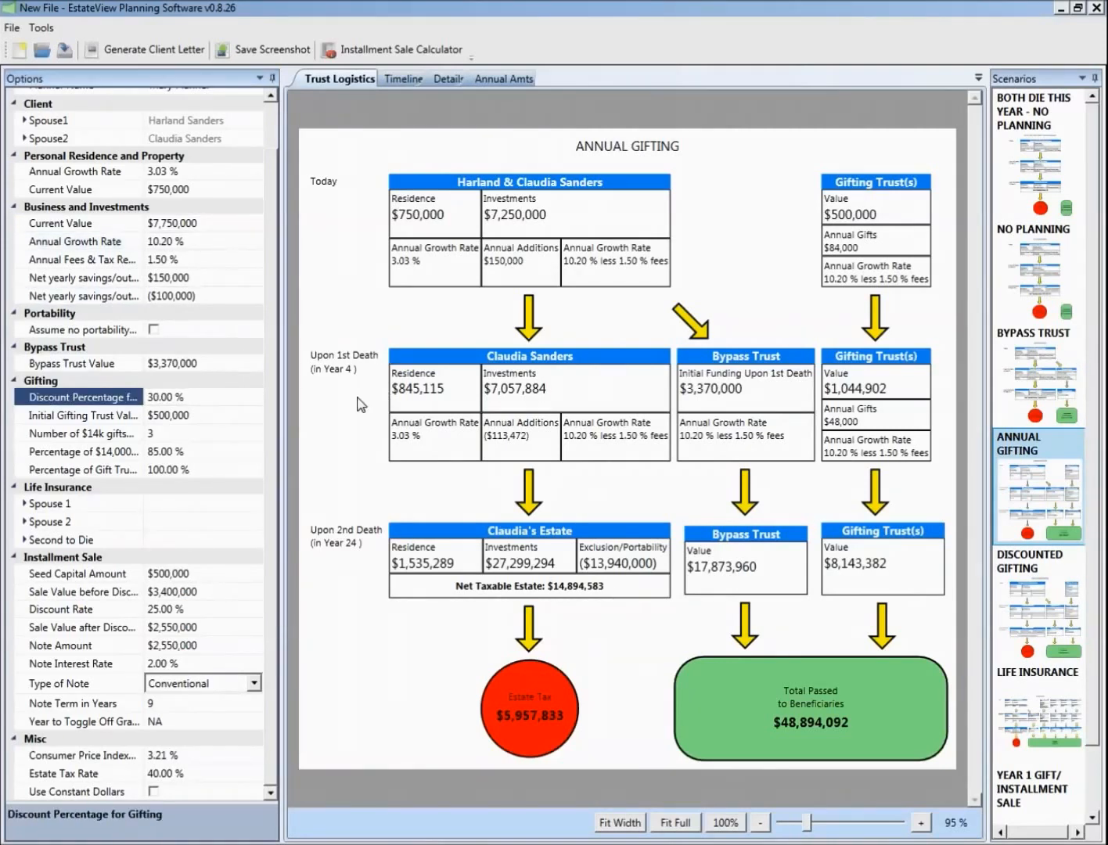
Generate a new client letter from the changed assumptions, check its introduction and assumptions table in Word, and return to EstateView
click(163, 55)
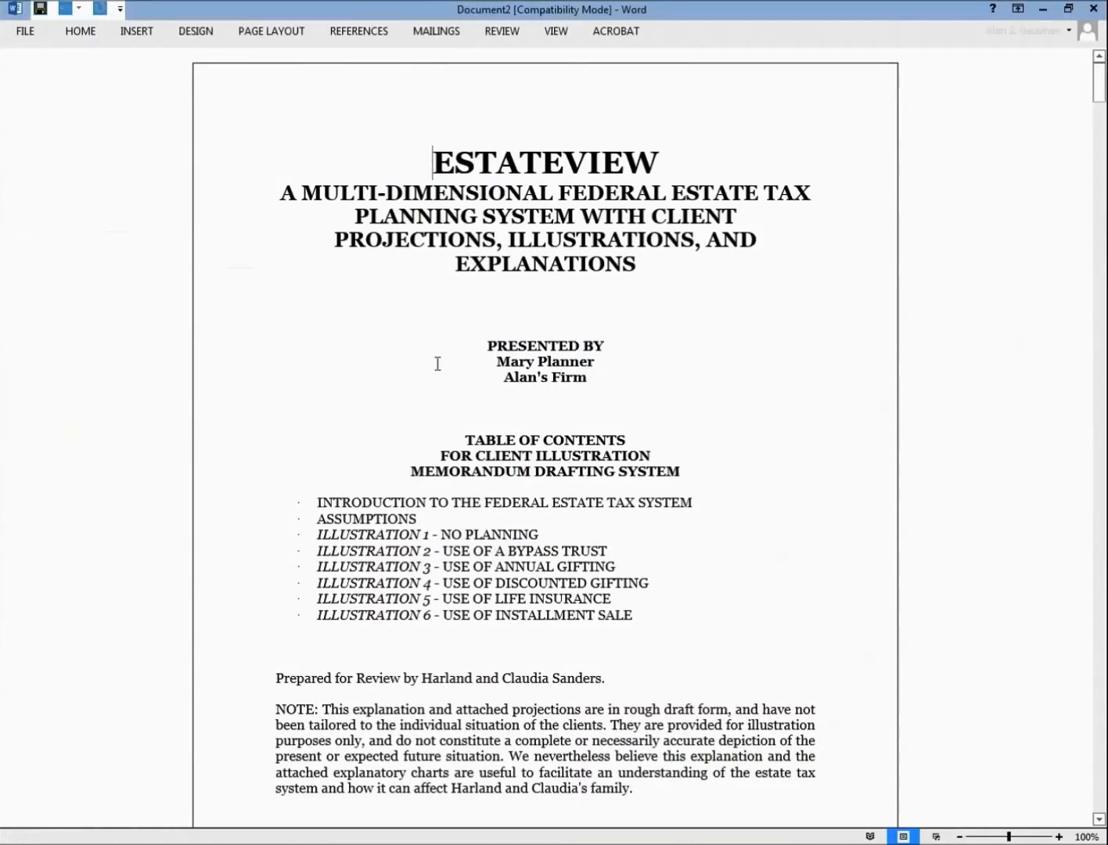
scroll(433, 372, down, 4)
scroll(434, 371, down, 20)
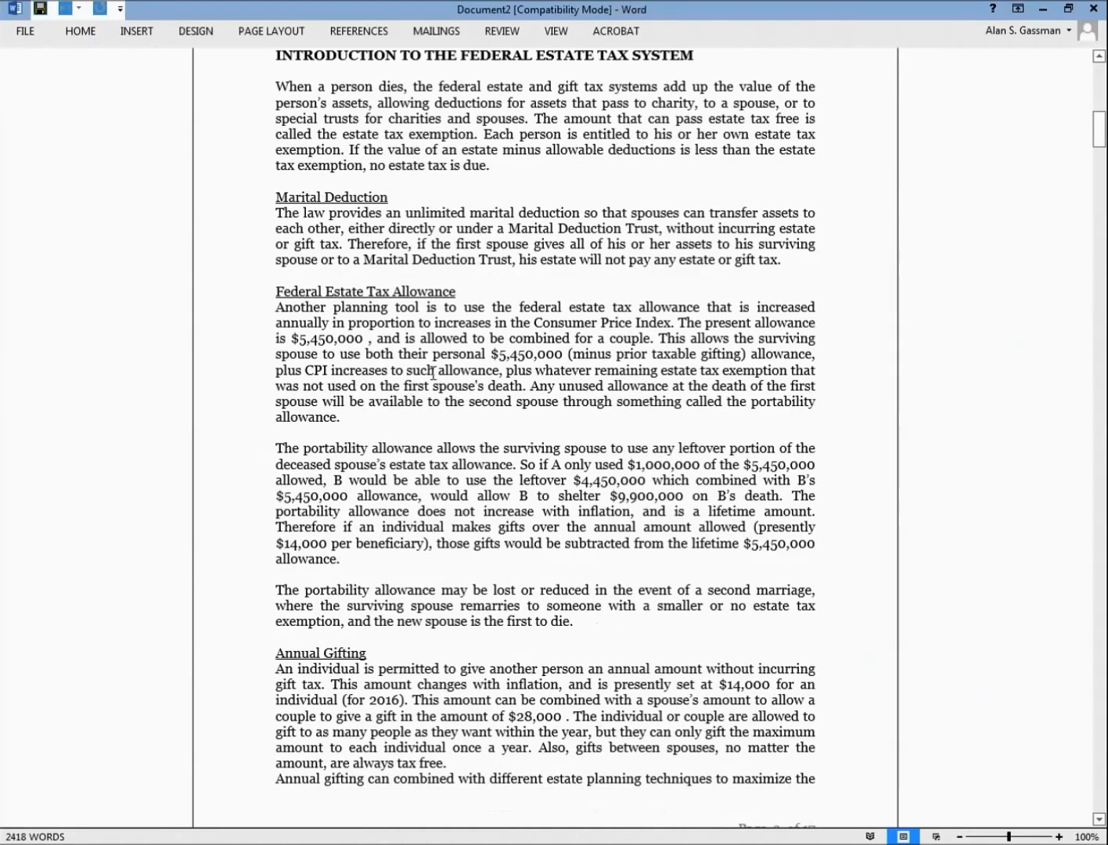
scroll(433, 370, down, 20)
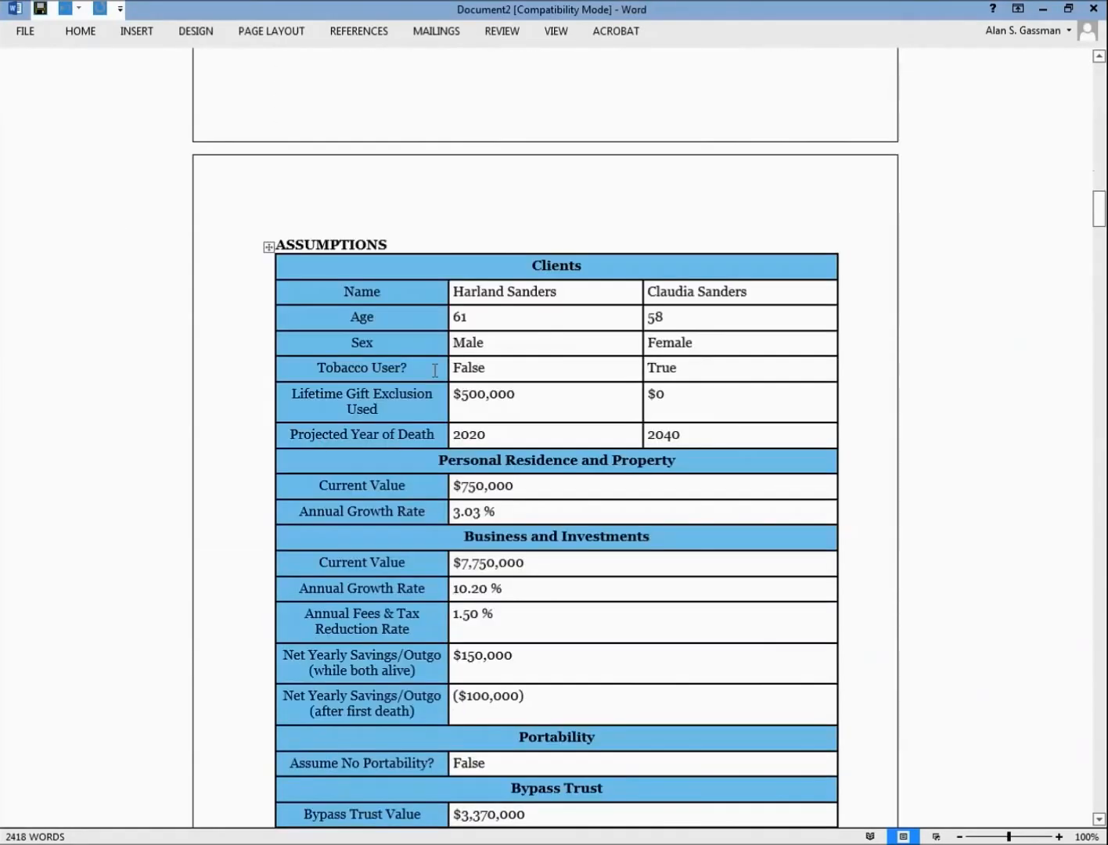
scroll(436, 369, up, 8)
scroll(437, 368, up, 20)
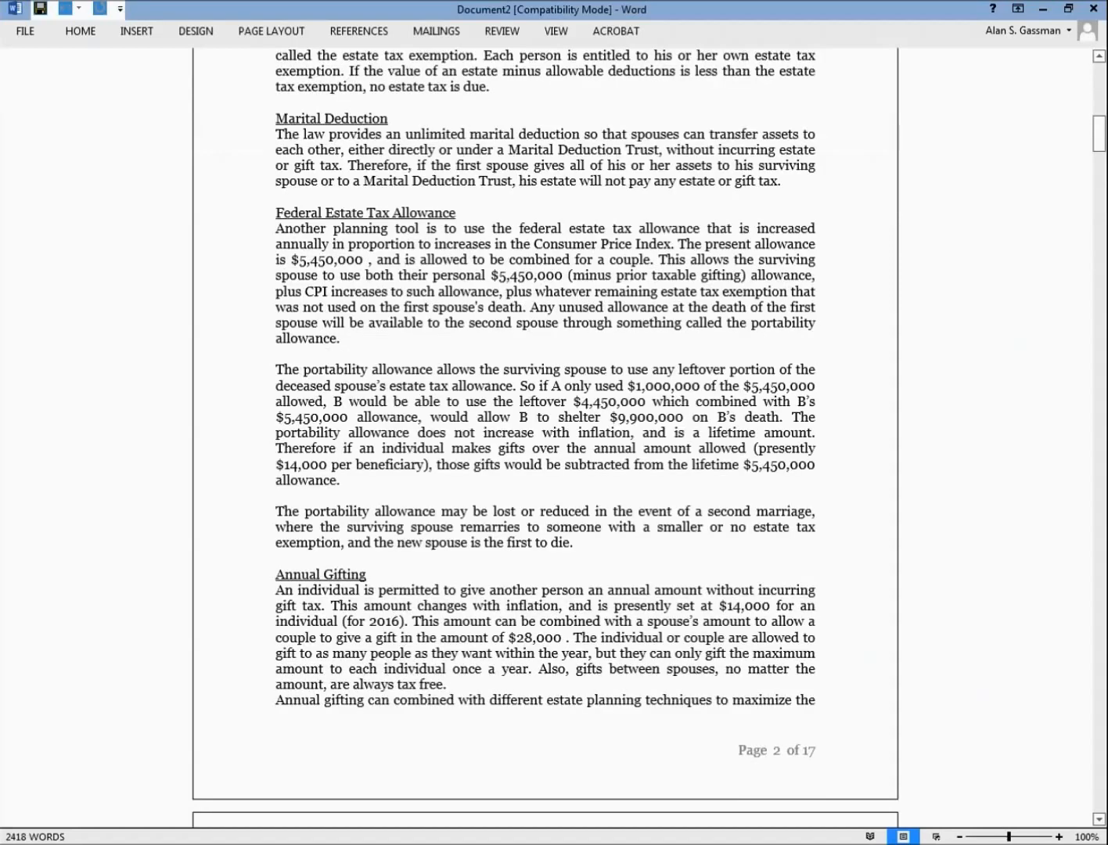
scroll(956, 143, up, 5)
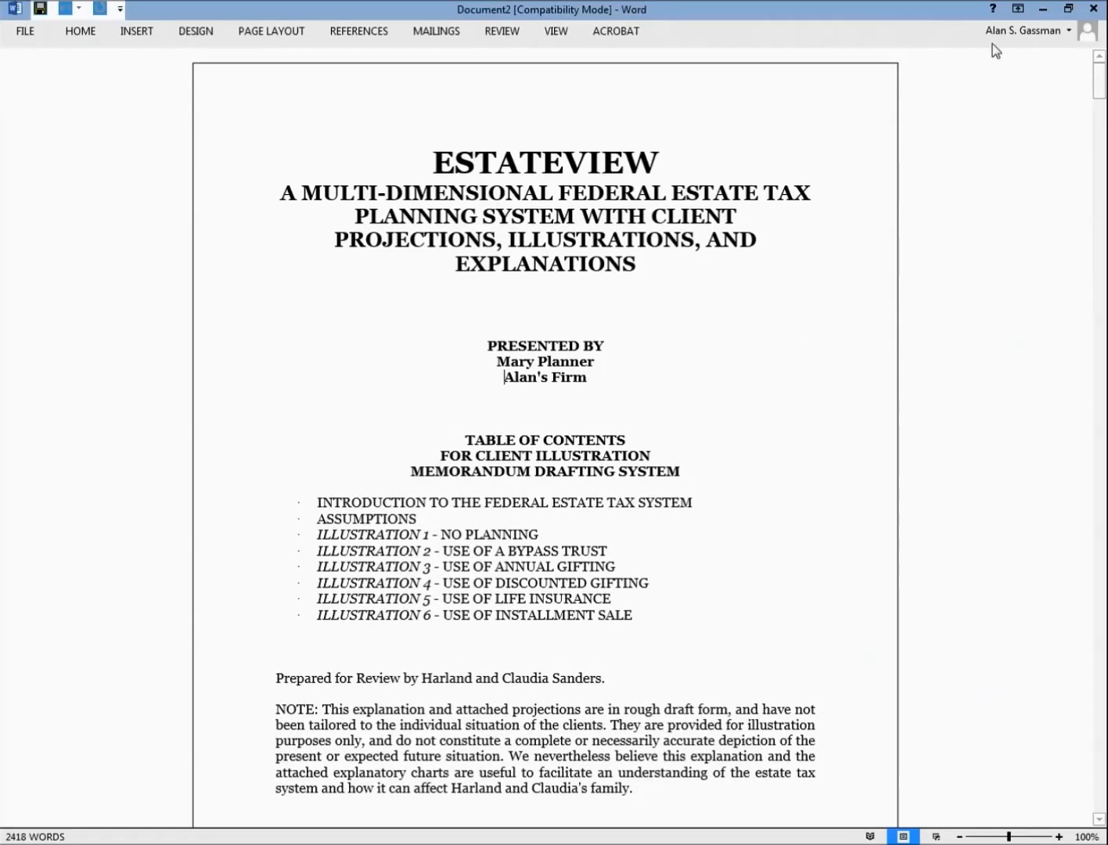
click(1052, 11)
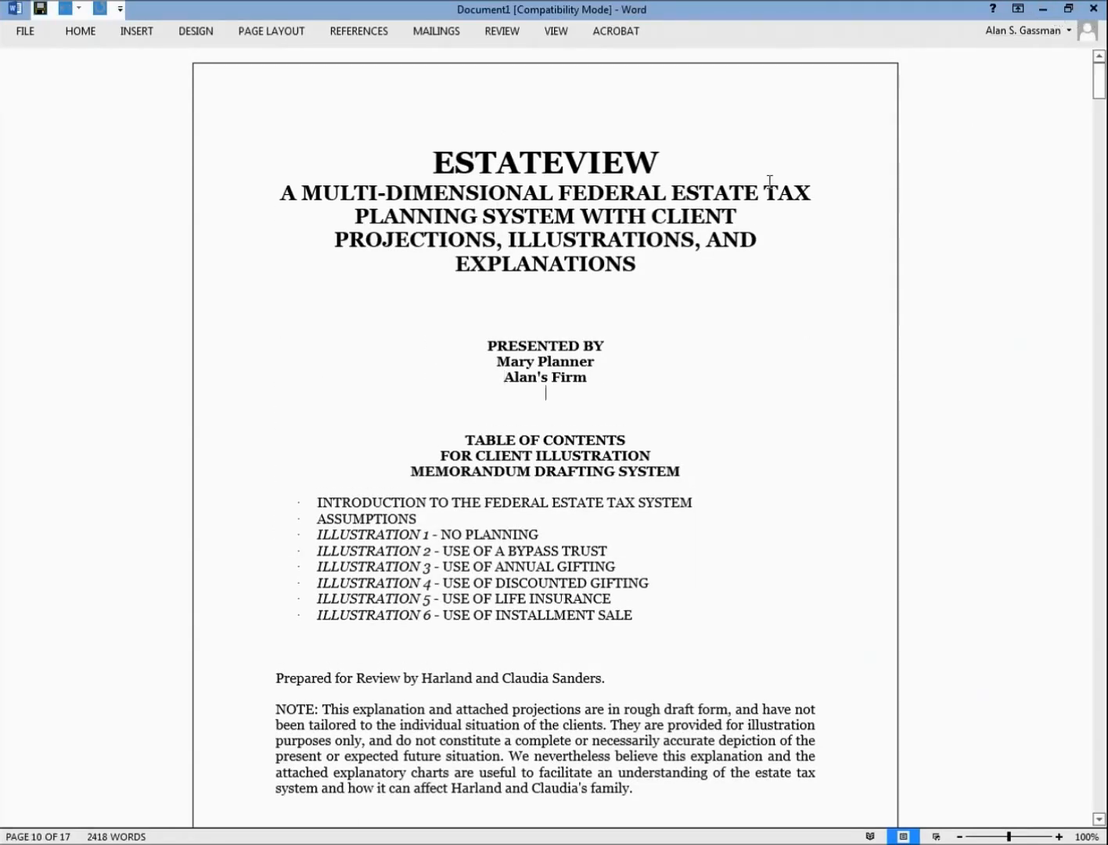
click(1043, 9)
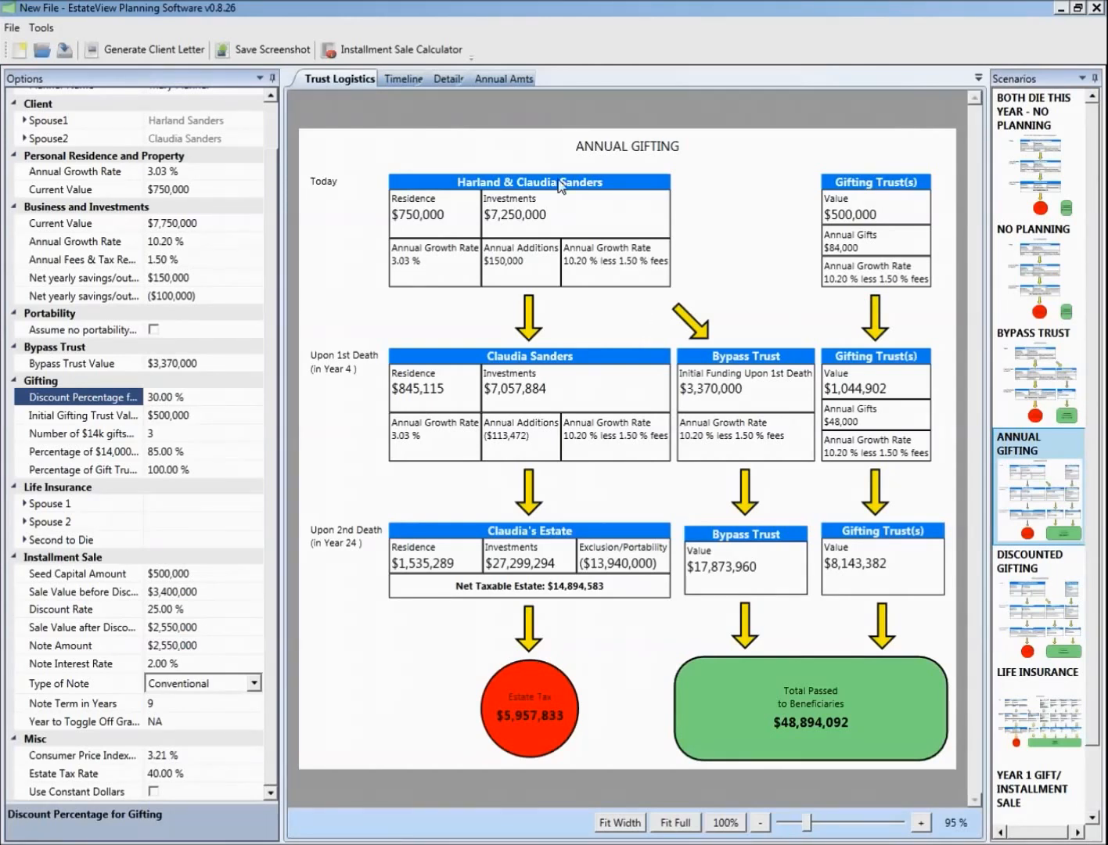
With the Annual Gifting details tables shown, set the personal residence and property's current value to $1,000,000
click(447, 80)
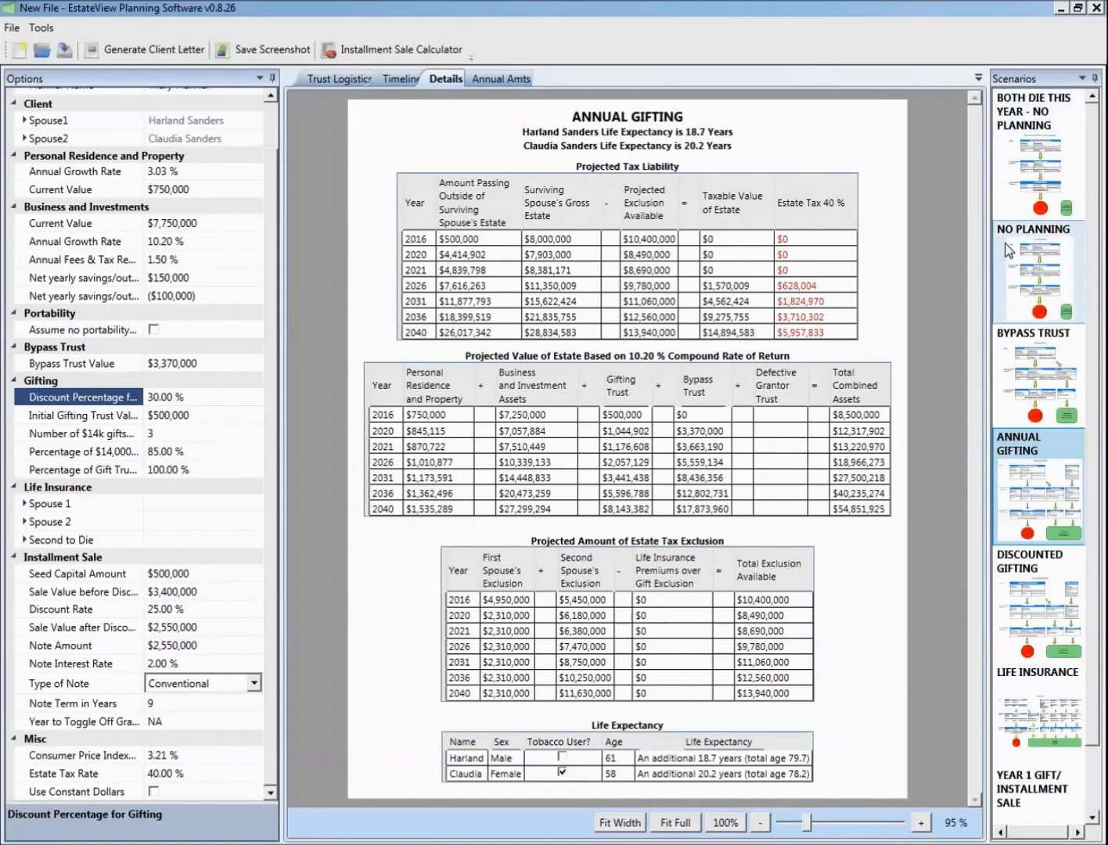
click(257, 185)
click(256, 186)
click(256, 184)
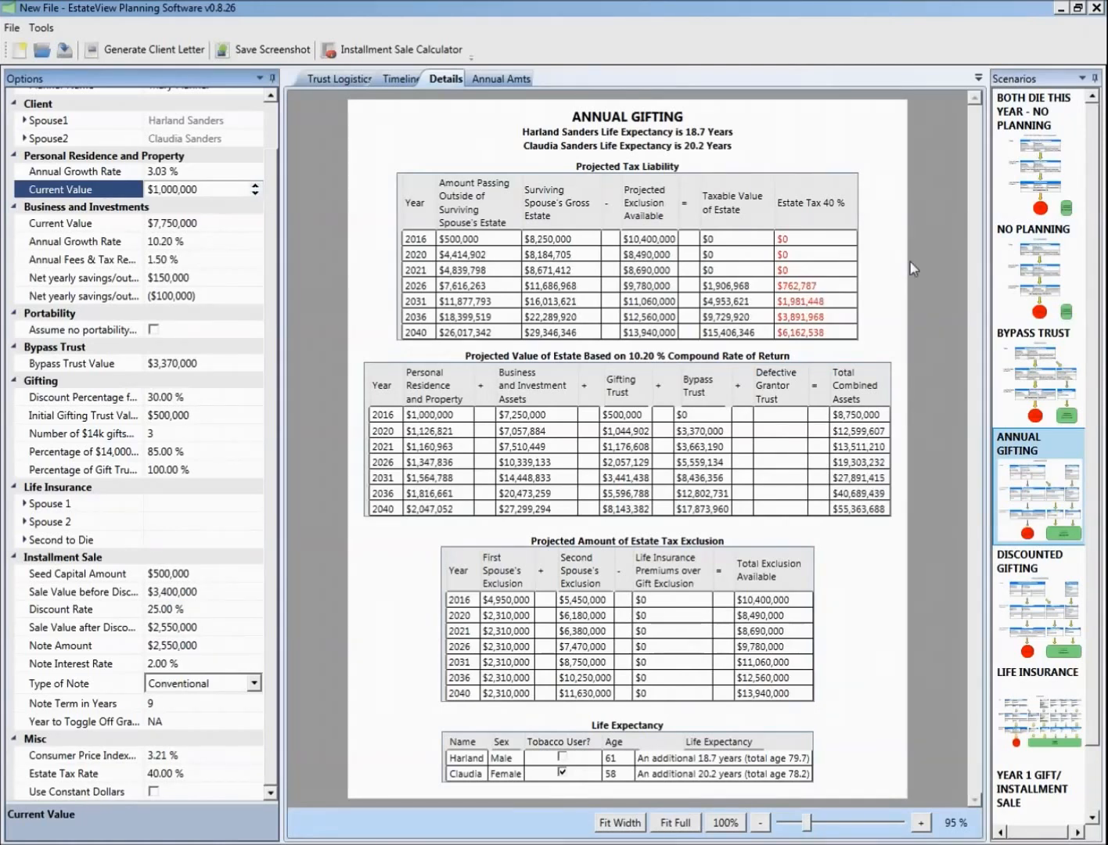
click(971, 277)
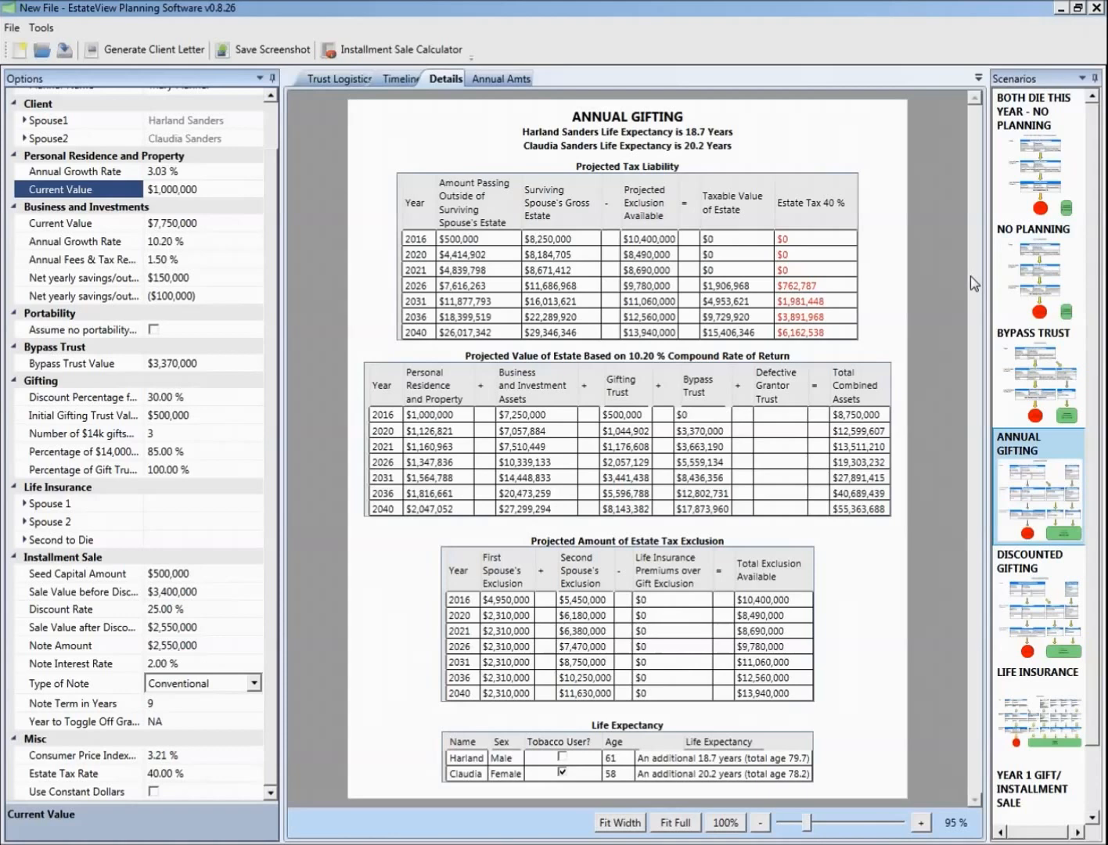
Show the annual amounts for the second spouse's Lifetime Gift Tax Exclusion and for Annual Investment Change Before First Death
click(492, 82)
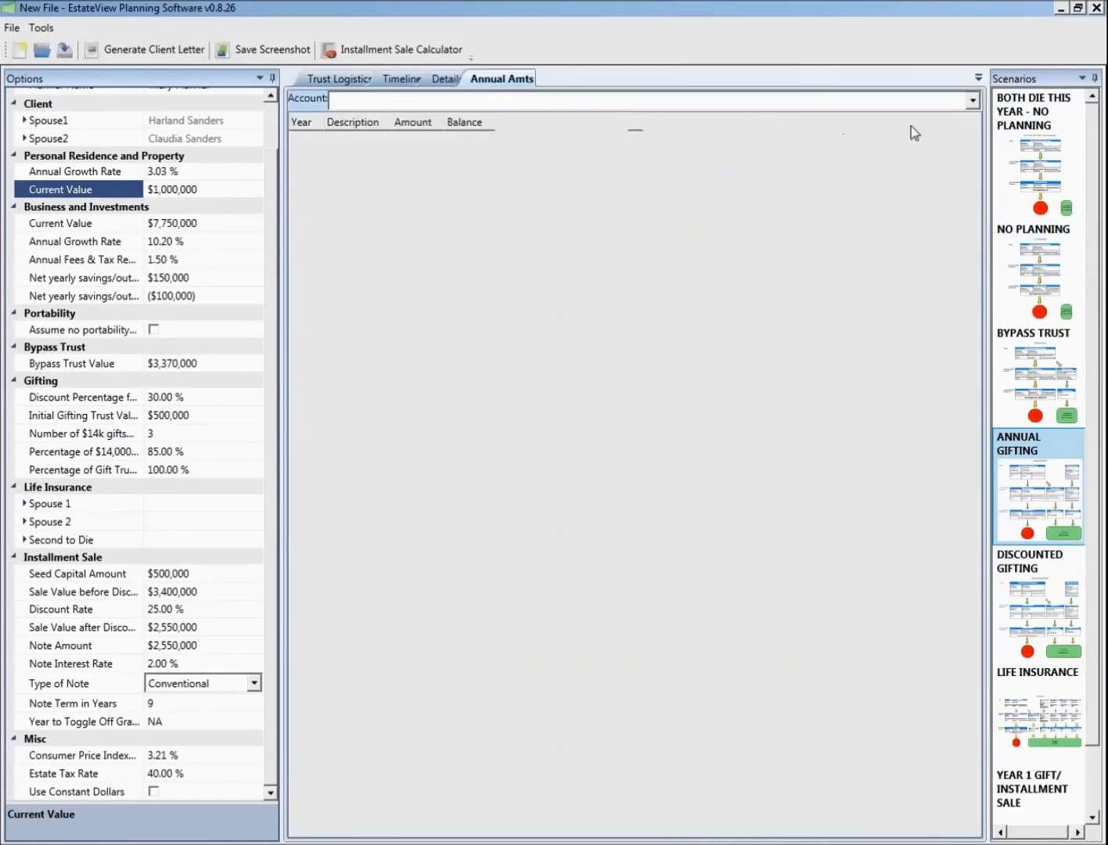
click(971, 101)
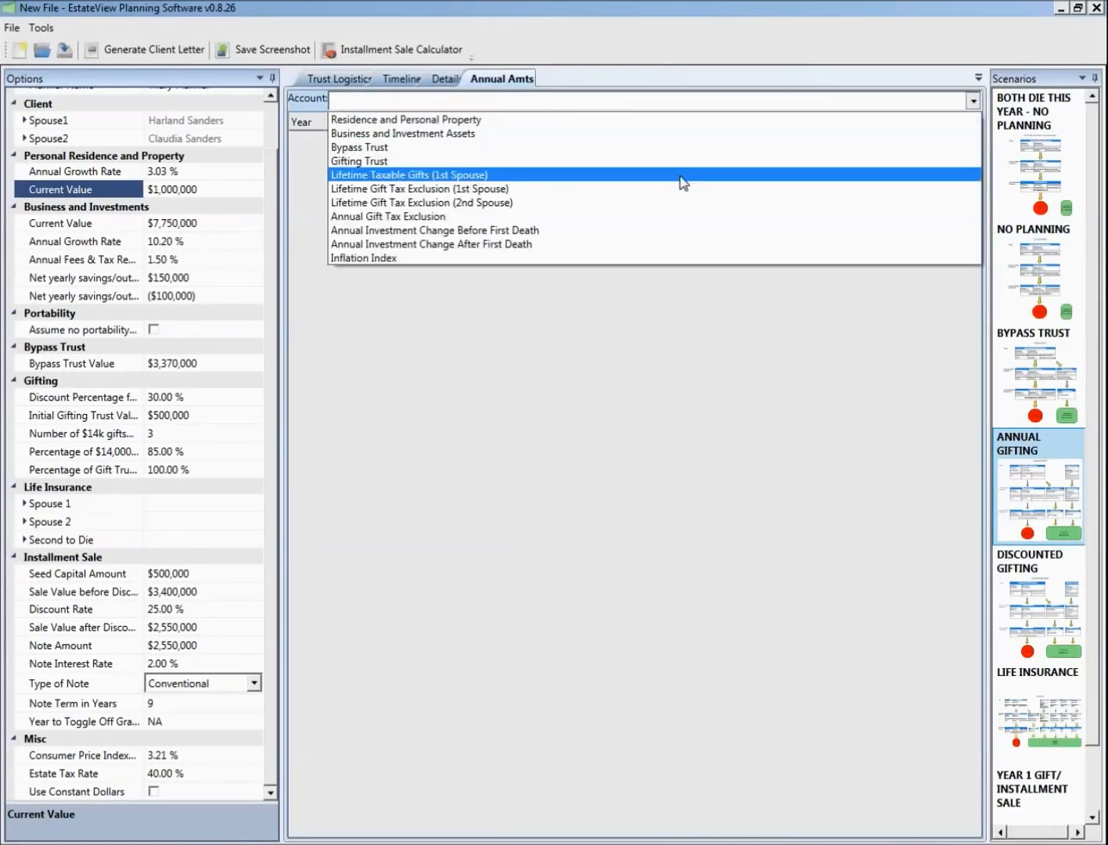
click(635, 203)
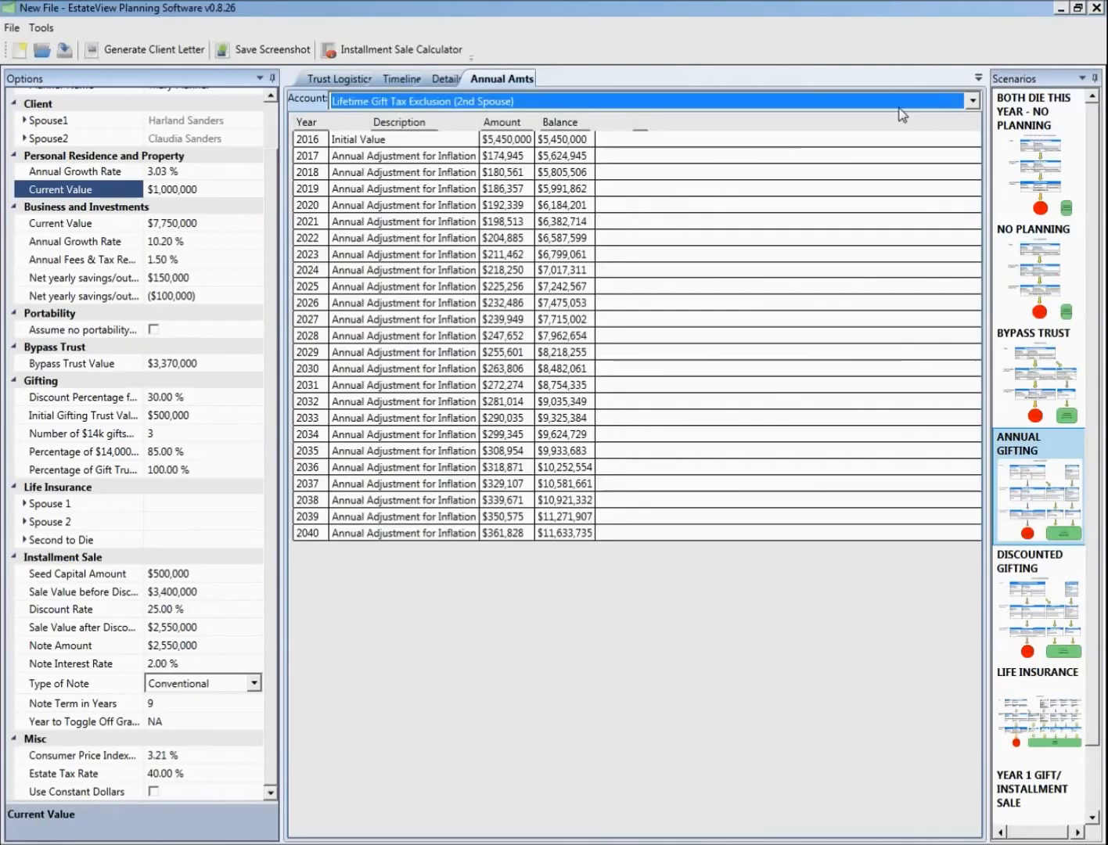
click(971, 101)
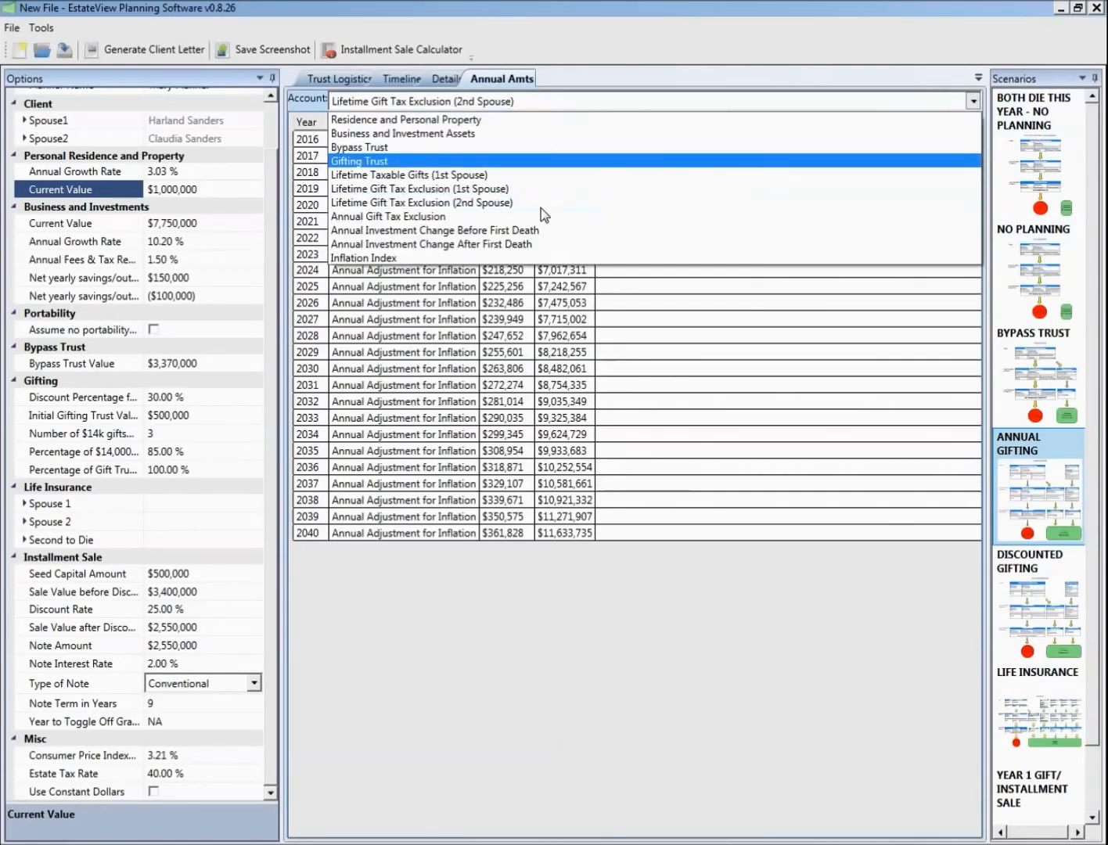
click(520, 230)
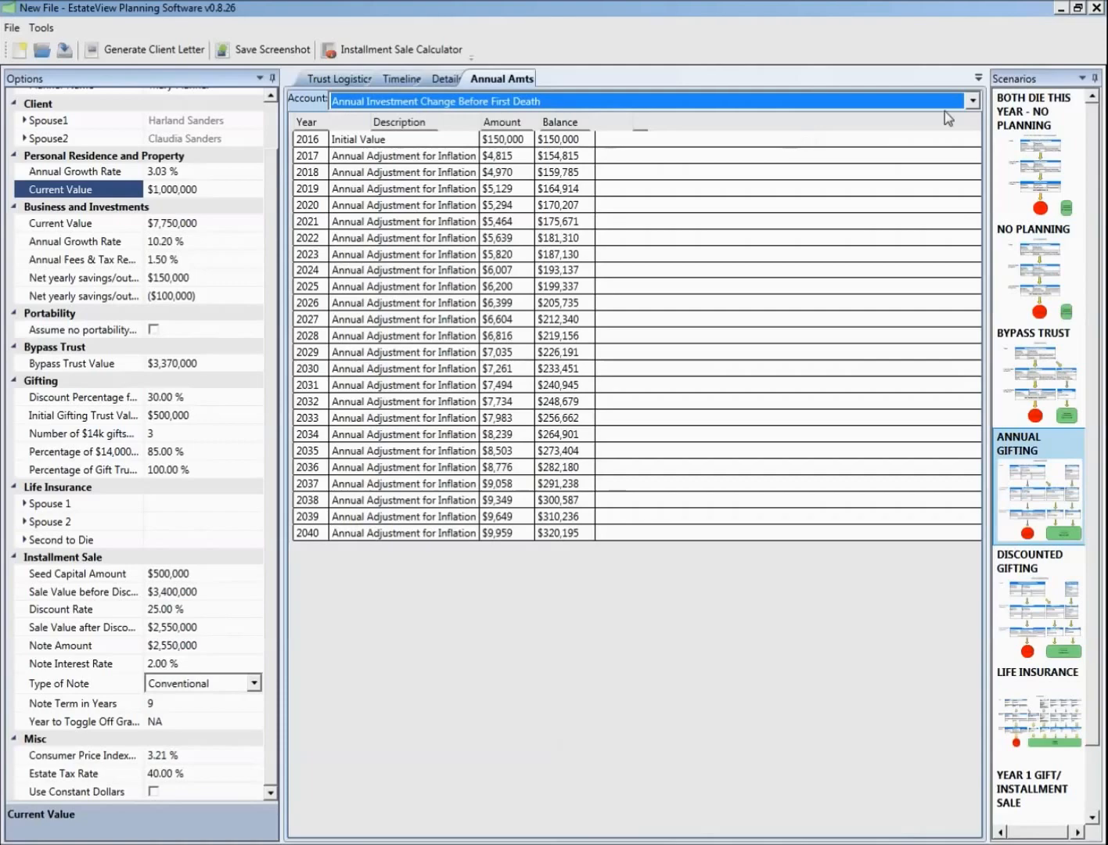
Review the annual amounts for Business and Investment Assets, Annual Investment Change After First Death, and Residence and Personal Property
click(972, 102)
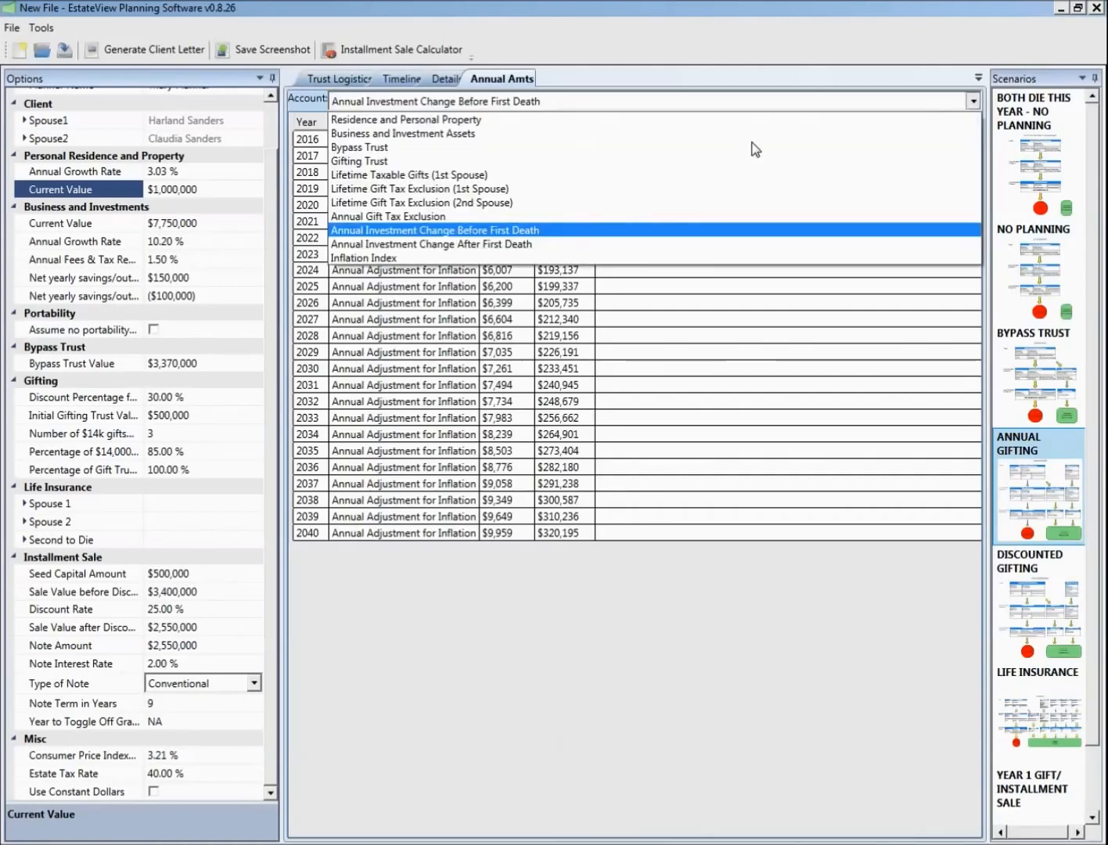
click(544, 137)
scroll(739, 276, down, 12)
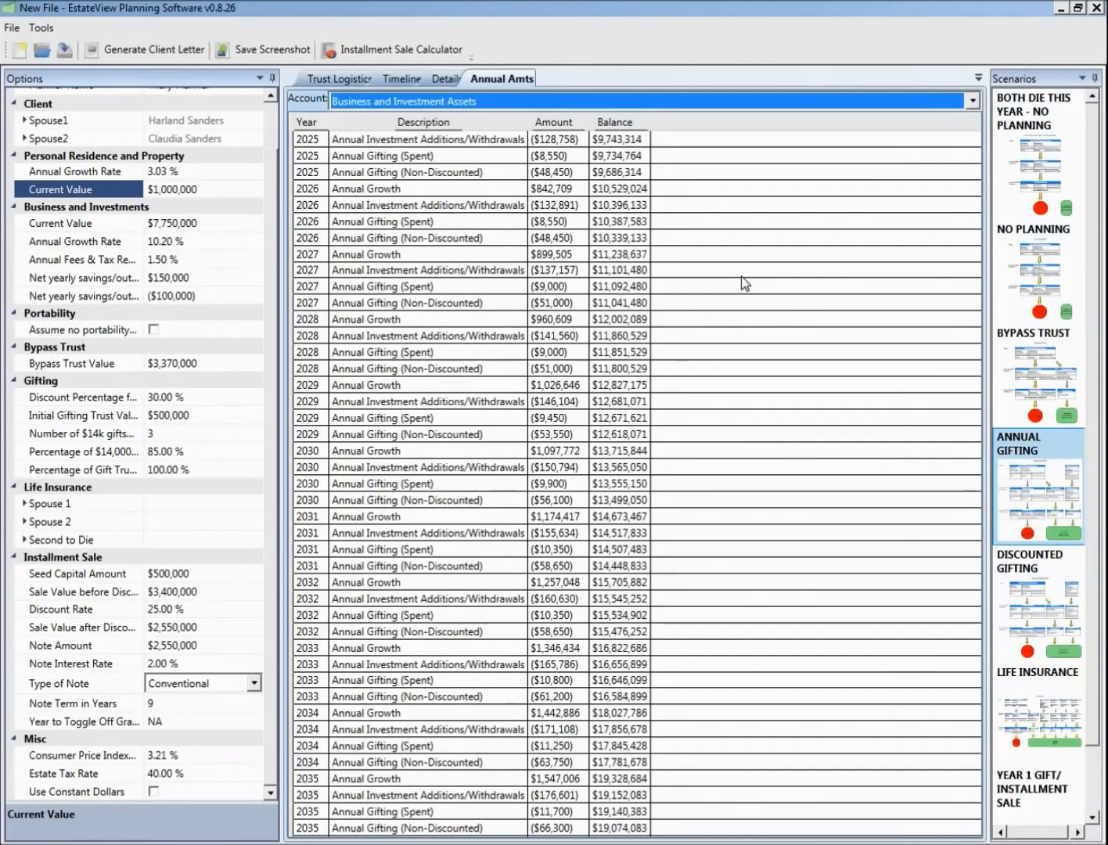
scroll(745, 283, up, 12)
click(973, 102)
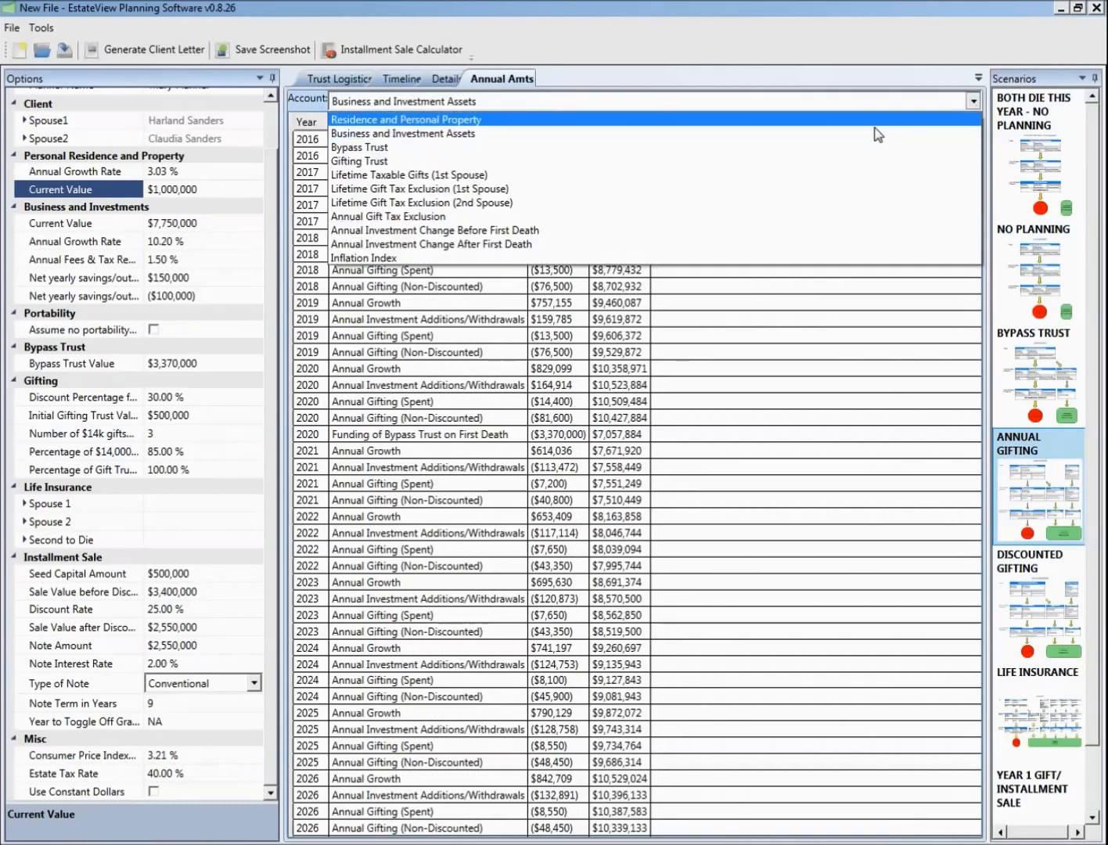
click(548, 244)
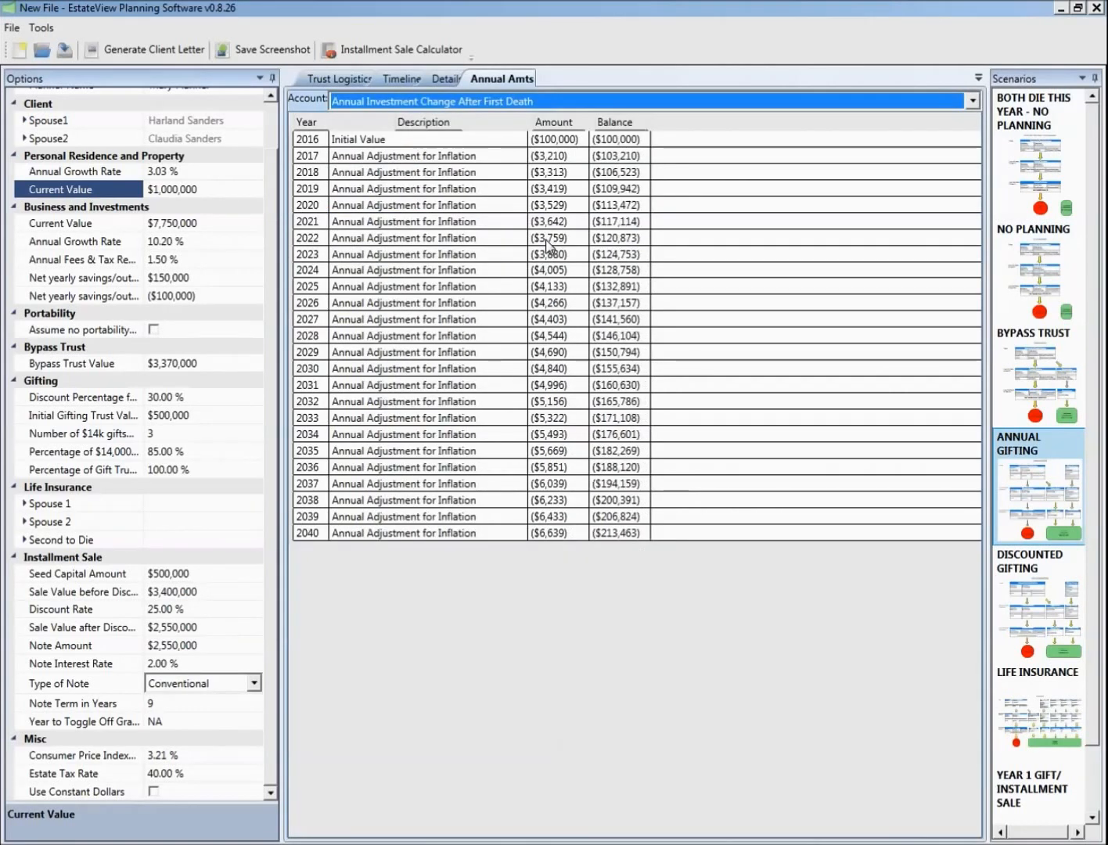
click(974, 102)
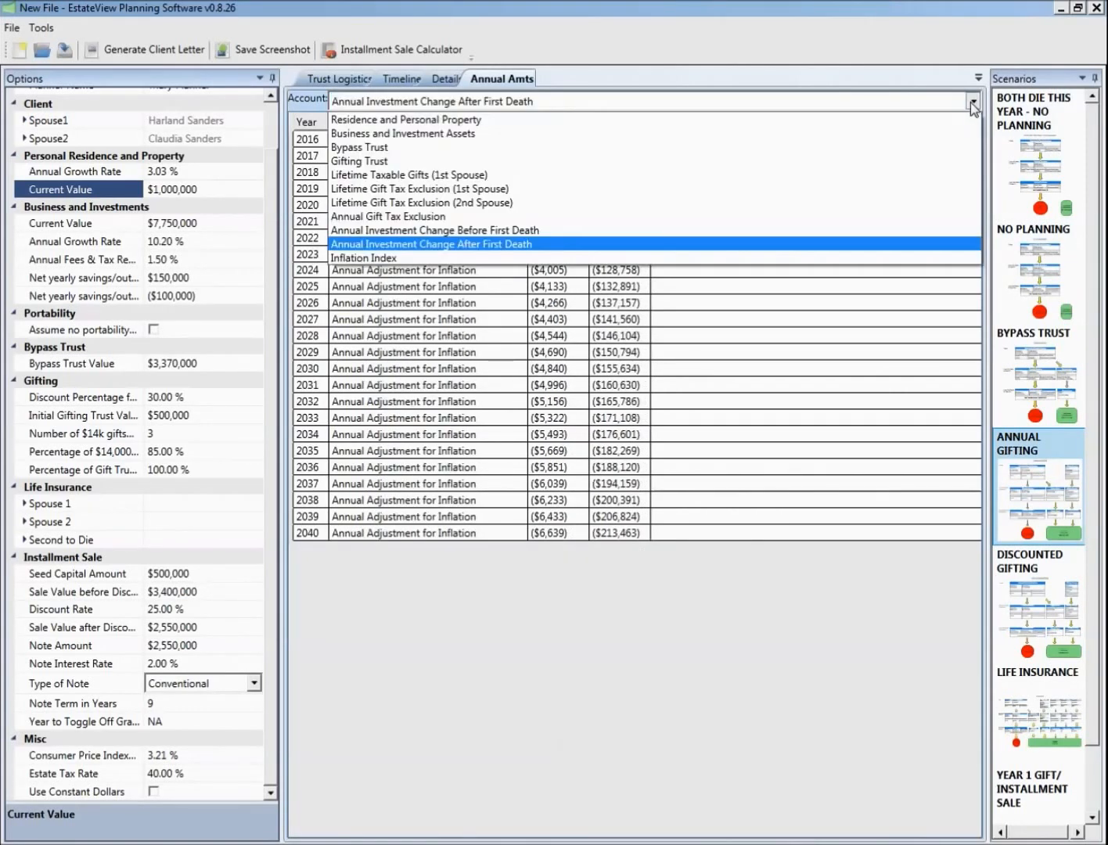
click(676, 123)
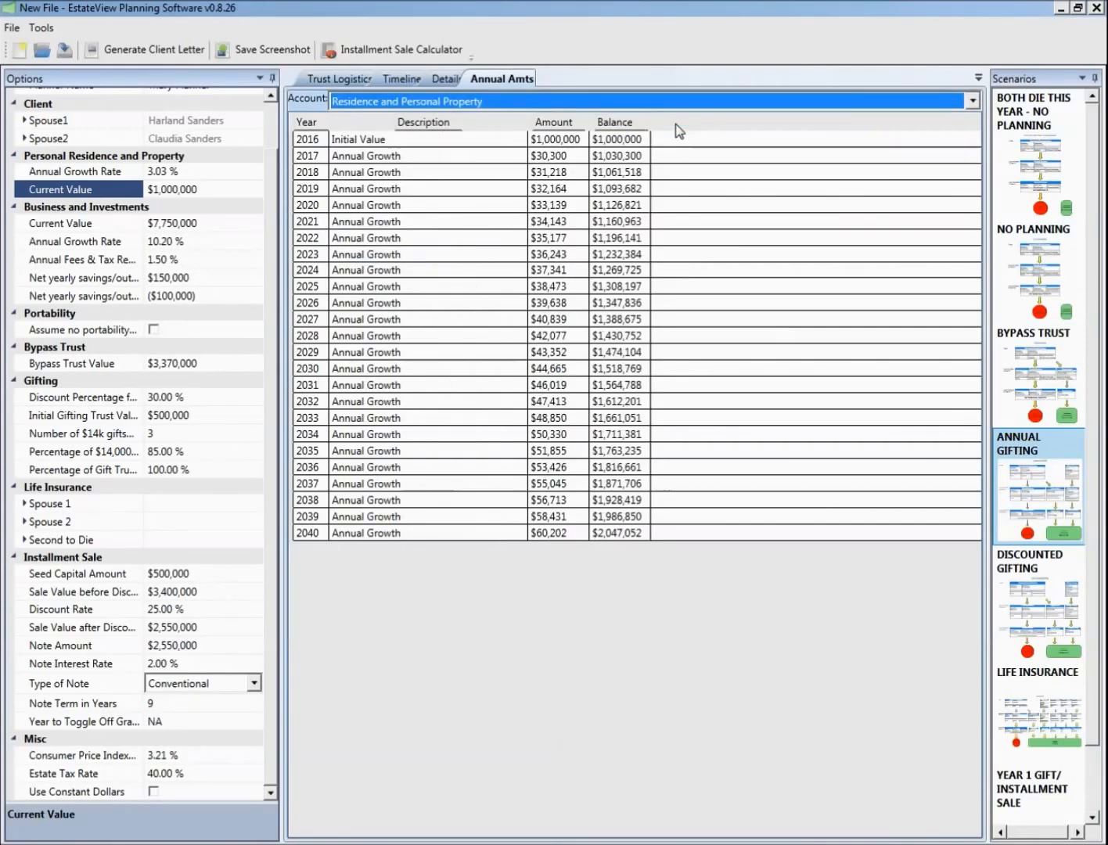
Open the Installment Sale Calculator, maximize its window and enlarge the results table to 87 %
click(379, 53)
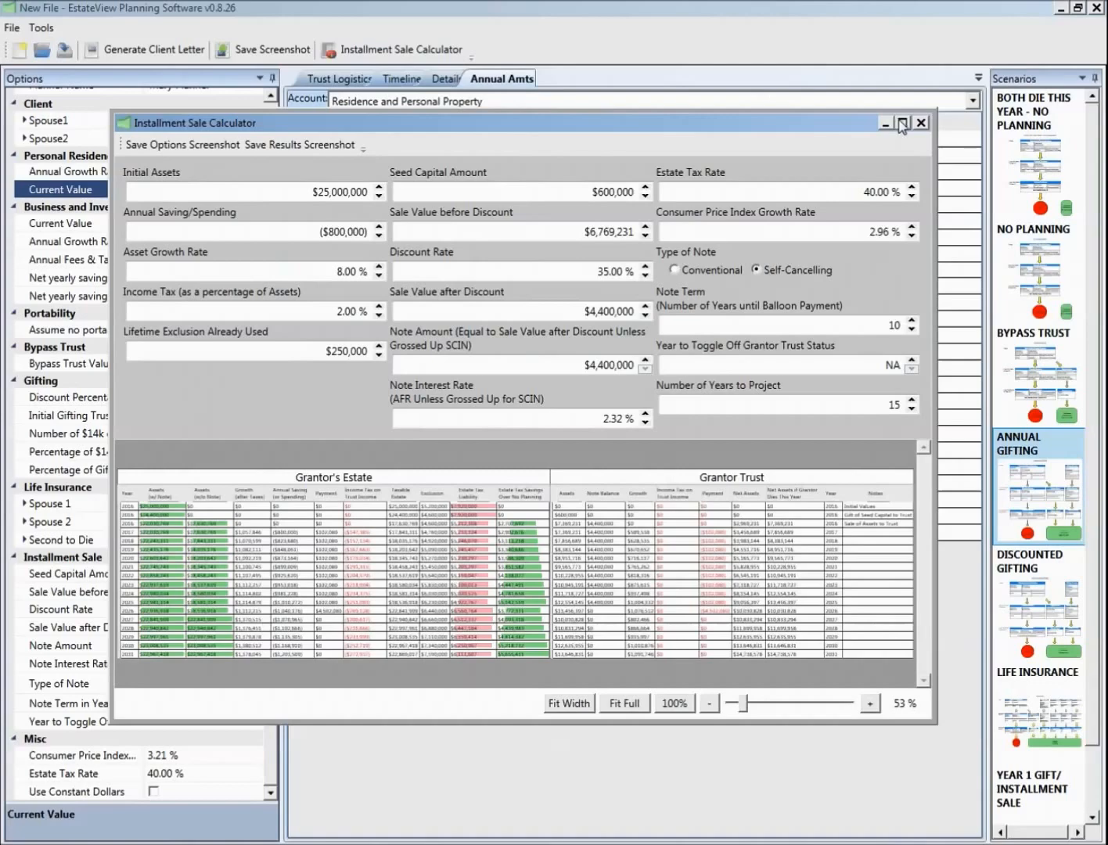
click(901, 123)
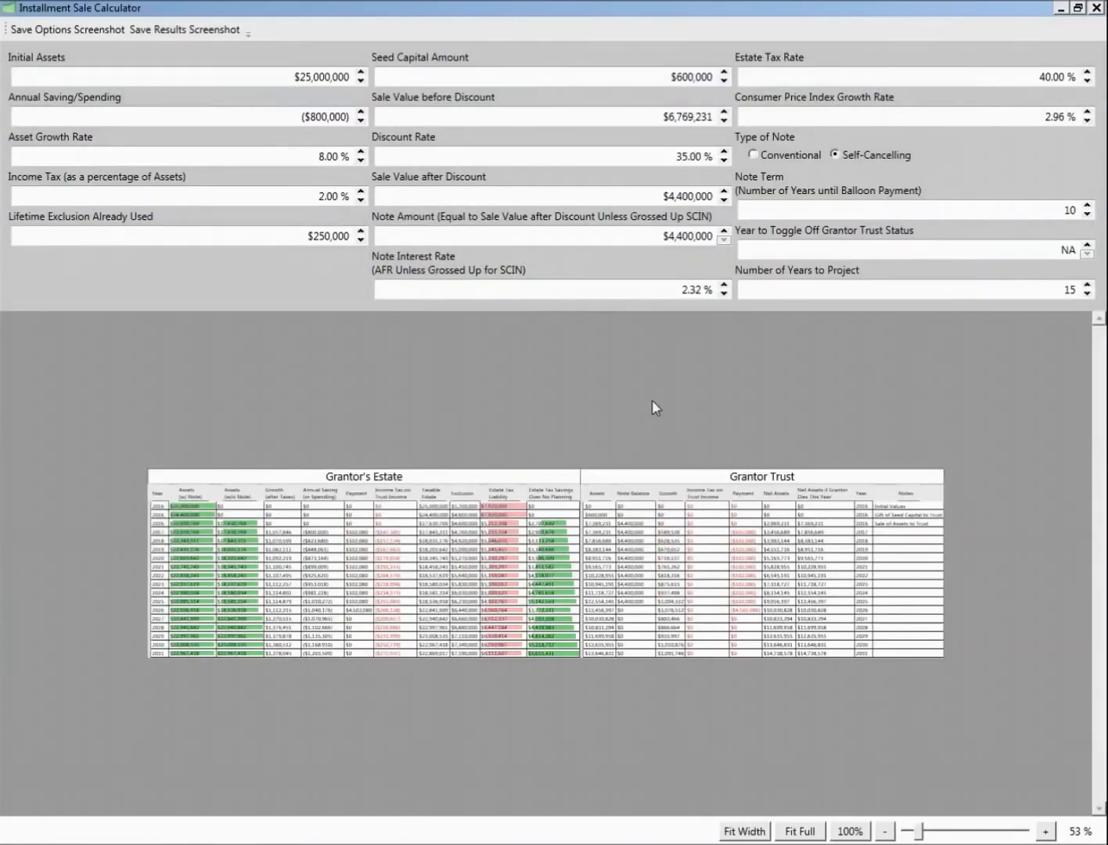
drag(921, 837, 932, 835)
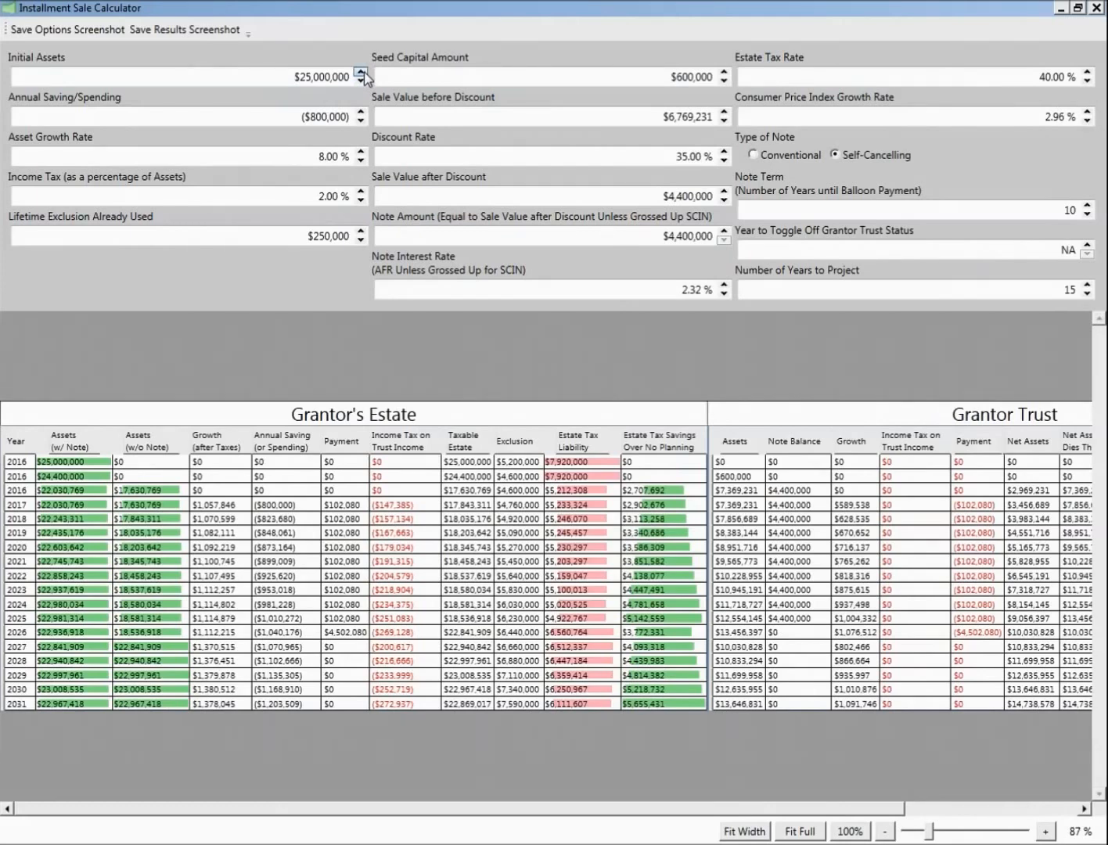
Test larger annual spending in the Installment Sale Calculator, and set Annual Saving/Spending to ($250,000)
click(360, 123)
click(361, 123)
click(360, 123)
click(360, 122)
click(360, 123)
click(360, 123)
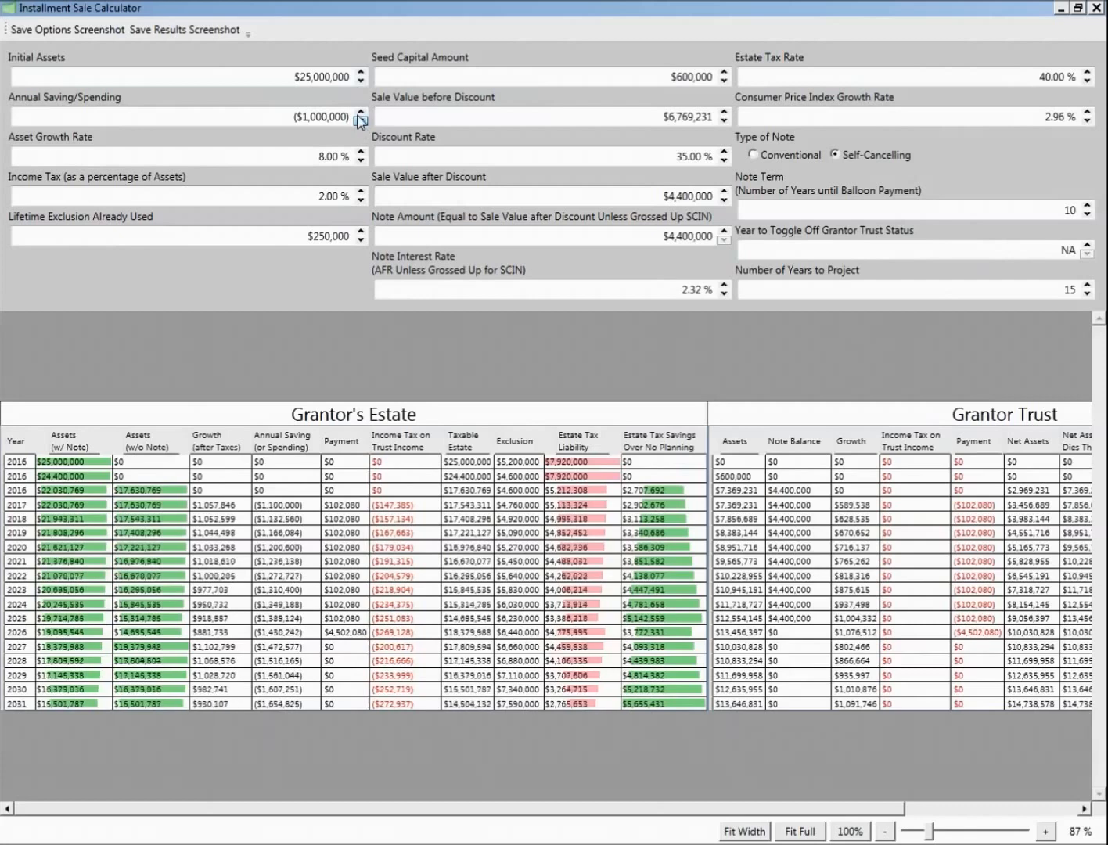
click(362, 122)
click(359, 113)
click(361, 112)
click(361, 113)
click(361, 112)
click(361, 112)
click(362, 112)
click(362, 113)
click(362, 113)
click(361, 113)
click(362, 113)
click(362, 112)
click(361, 113)
click(361, 113)
click(361, 113)
click(361, 112)
click(361, 113)
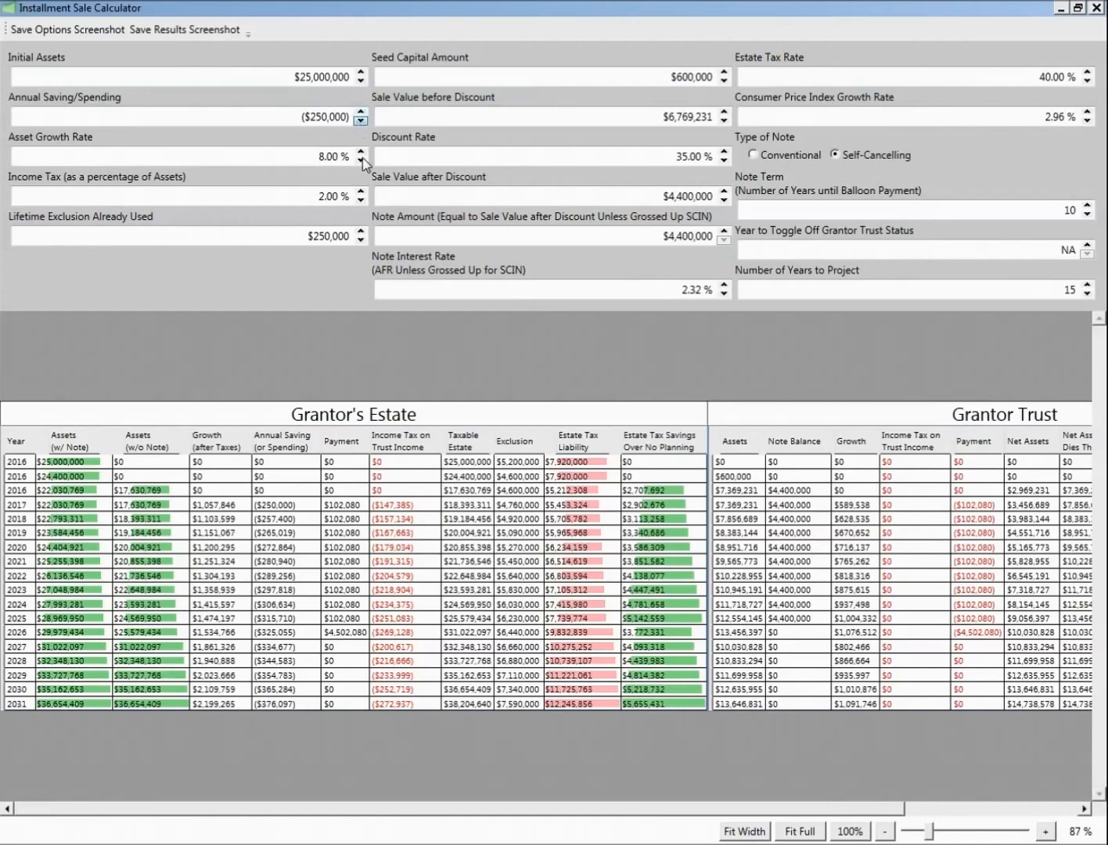
Try an income tax of 1.00 % of assets, return it to 2.00 %, and set Lifetime Exclusion Already Used to $500,000
click(361, 201)
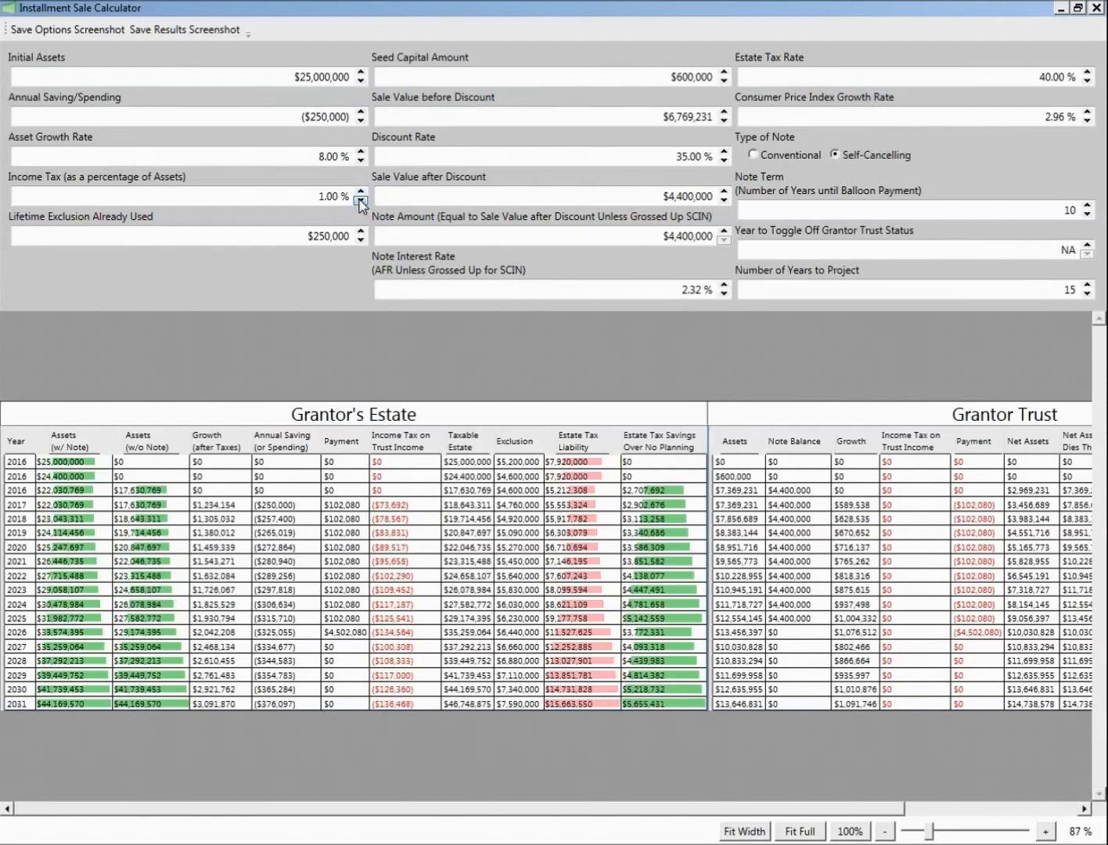
click(361, 190)
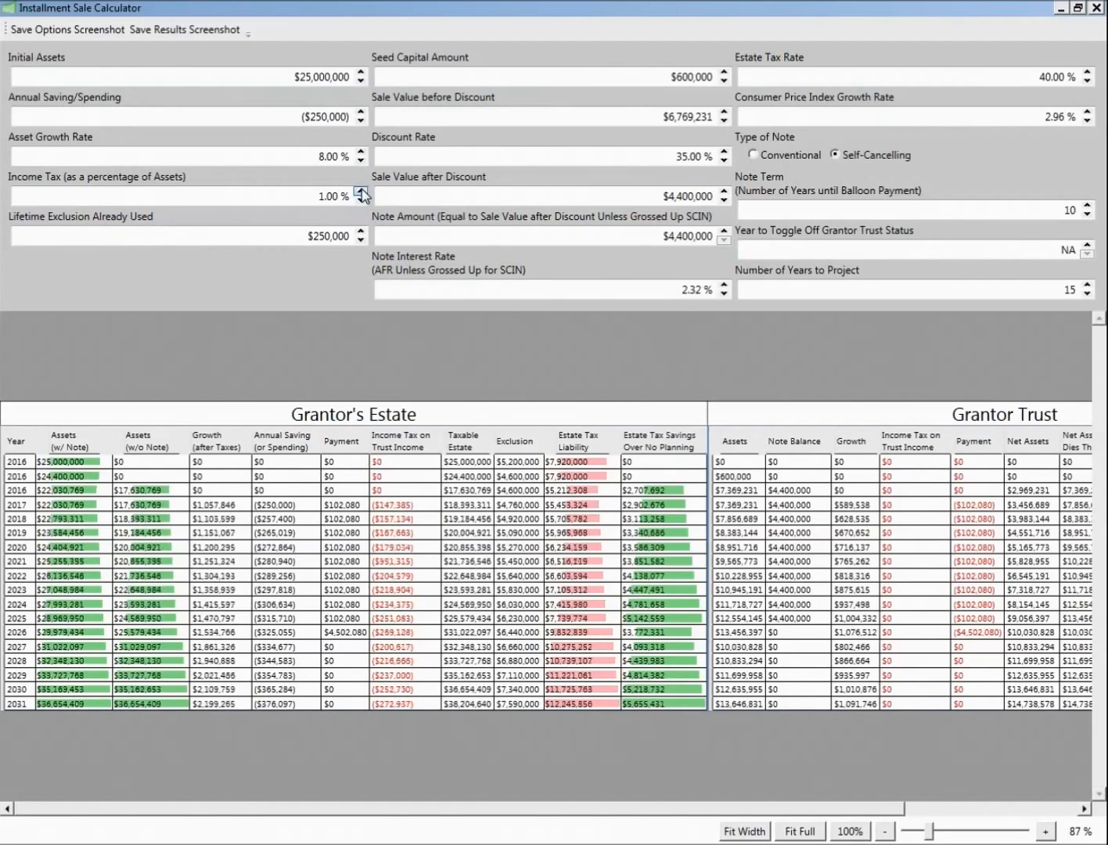
click(362, 233)
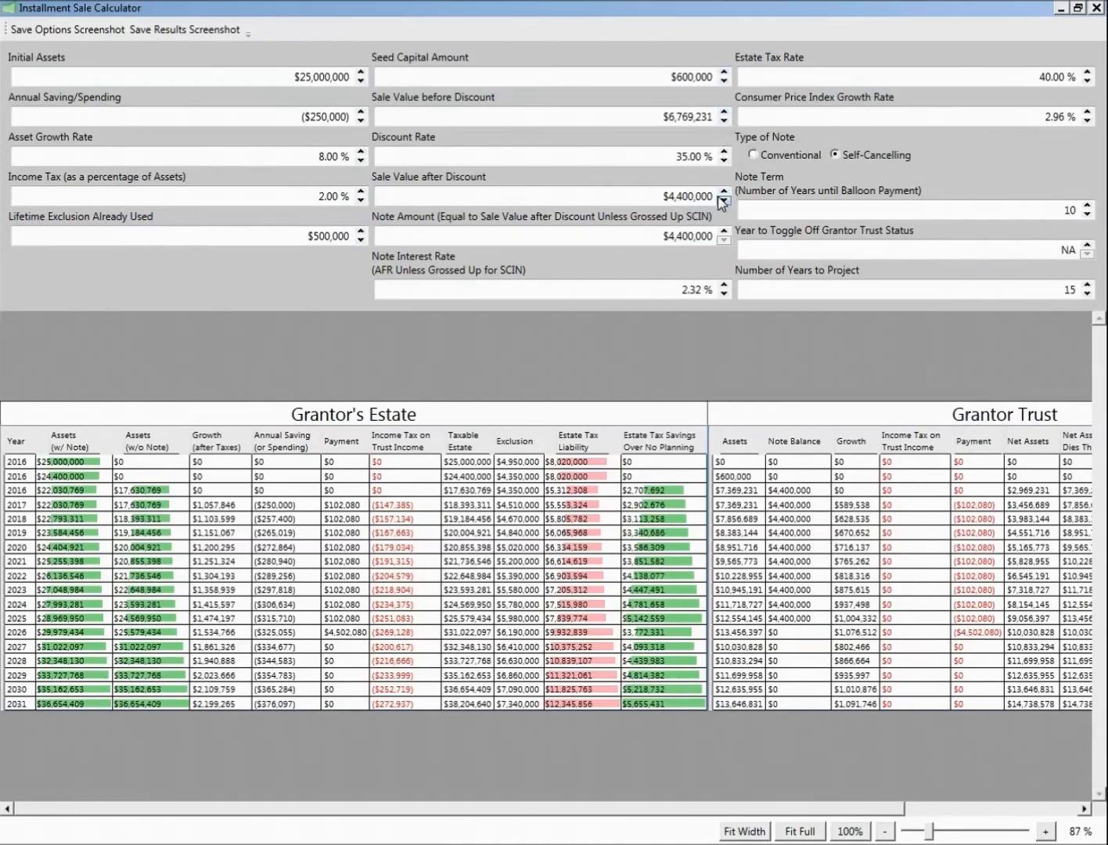
Raise the sale value before discount to $6,869,231, and set the discount rate to 30.00 %
click(723, 112)
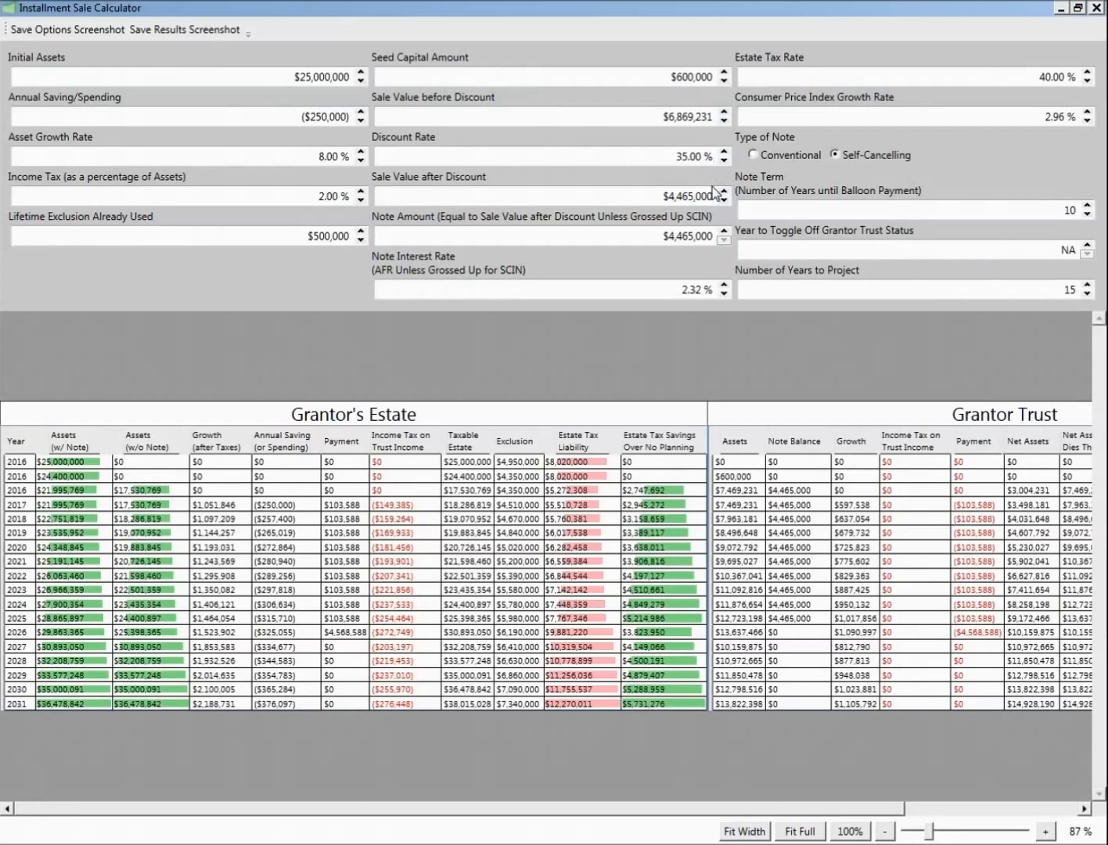
click(724, 161)
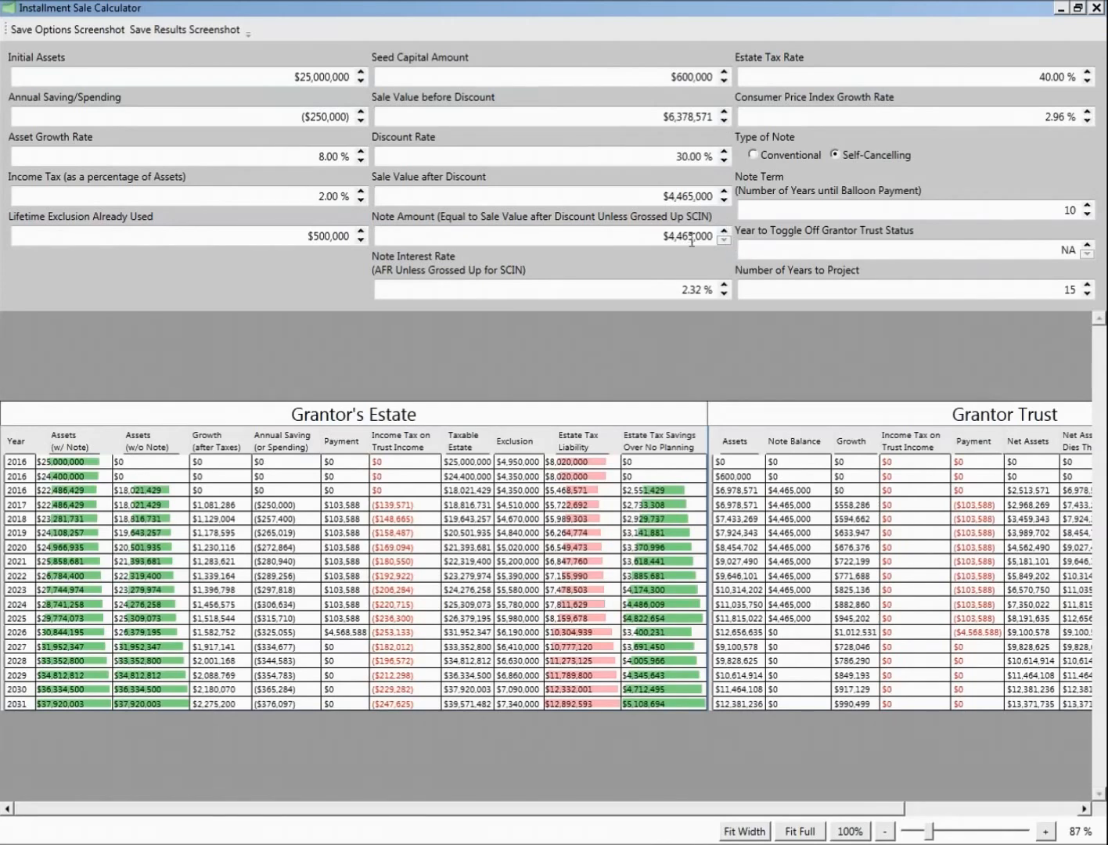
click(724, 285)
click(722, 295)
Compare the conventional and self-cancelling notes, select Conventional, and set the note term to 9 years
click(753, 155)
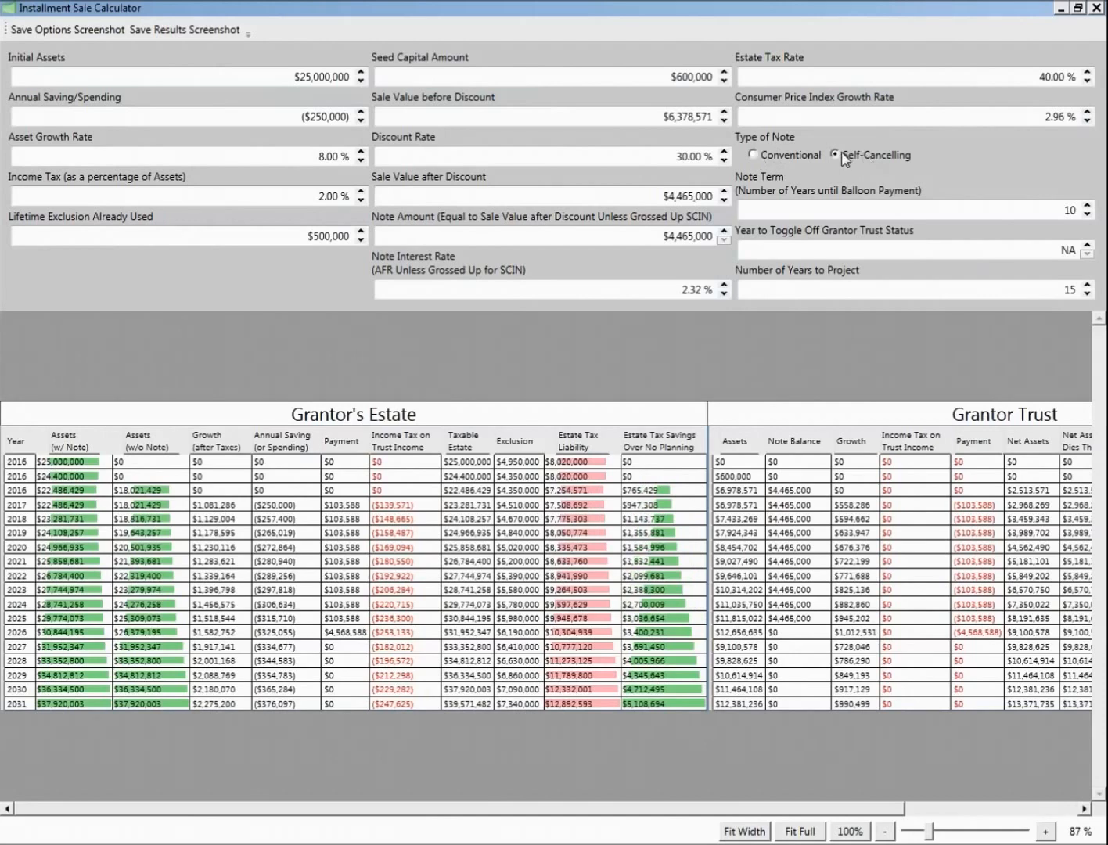
click(839, 156)
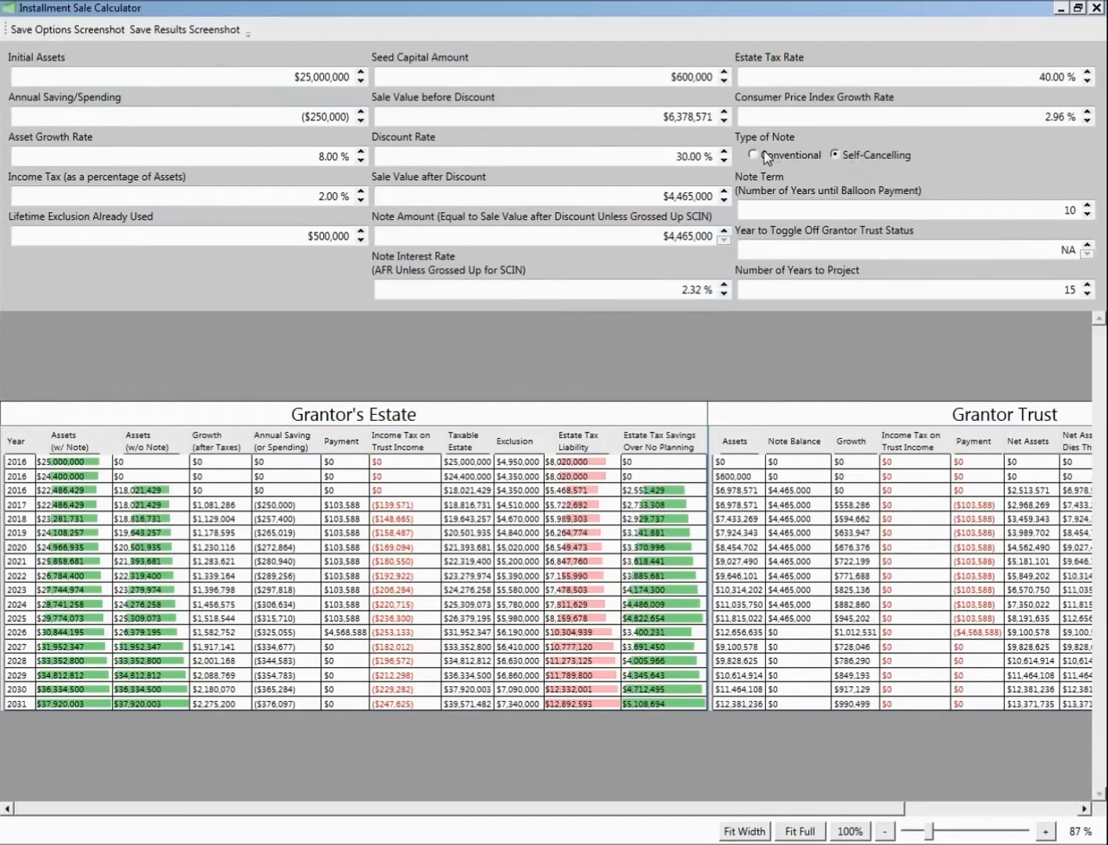
click(1087, 215)
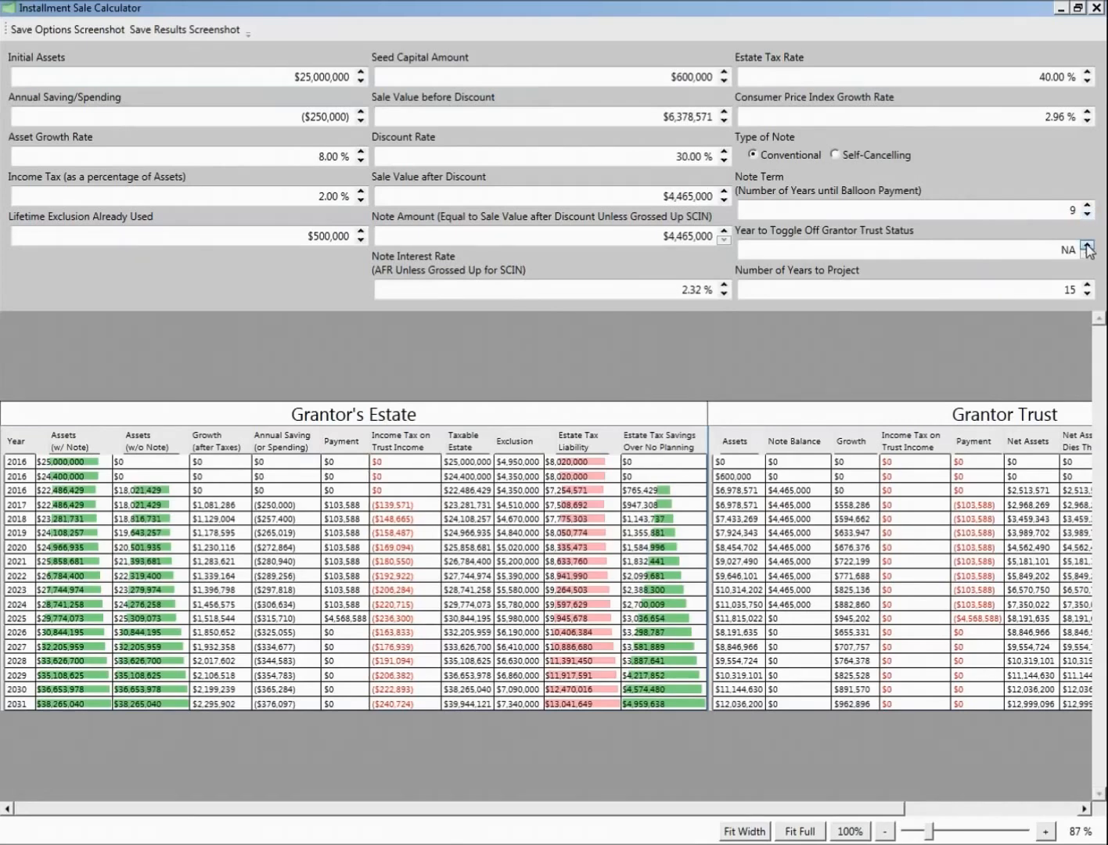
Set the year to toggle off grantor trust status to 10
click(1087, 245)
click(1087, 245)
click(1087, 247)
click(1087, 247)
click(1087, 246)
click(1087, 246)
click(1087, 246)
click(1087, 246)
click(1088, 245)
click(1087, 245)
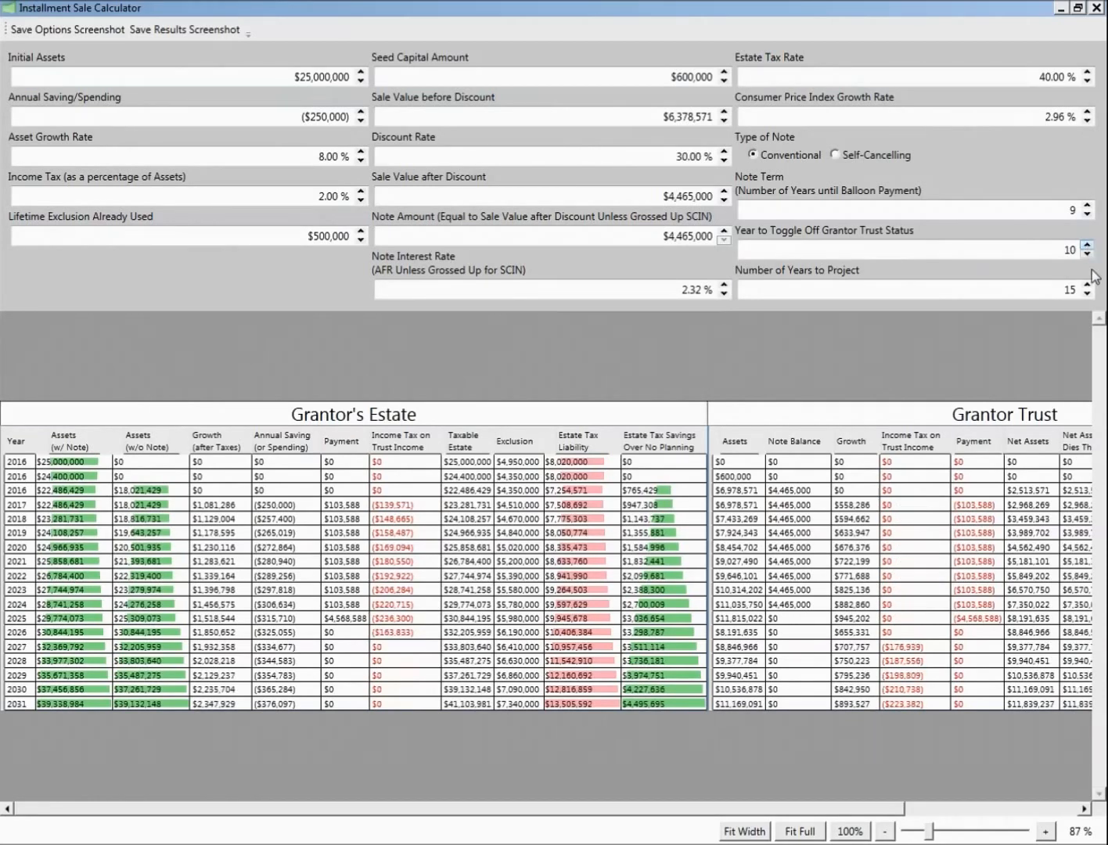
Set the number of years to project to 18, and enlarge the results table to 100 %
click(1087, 286)
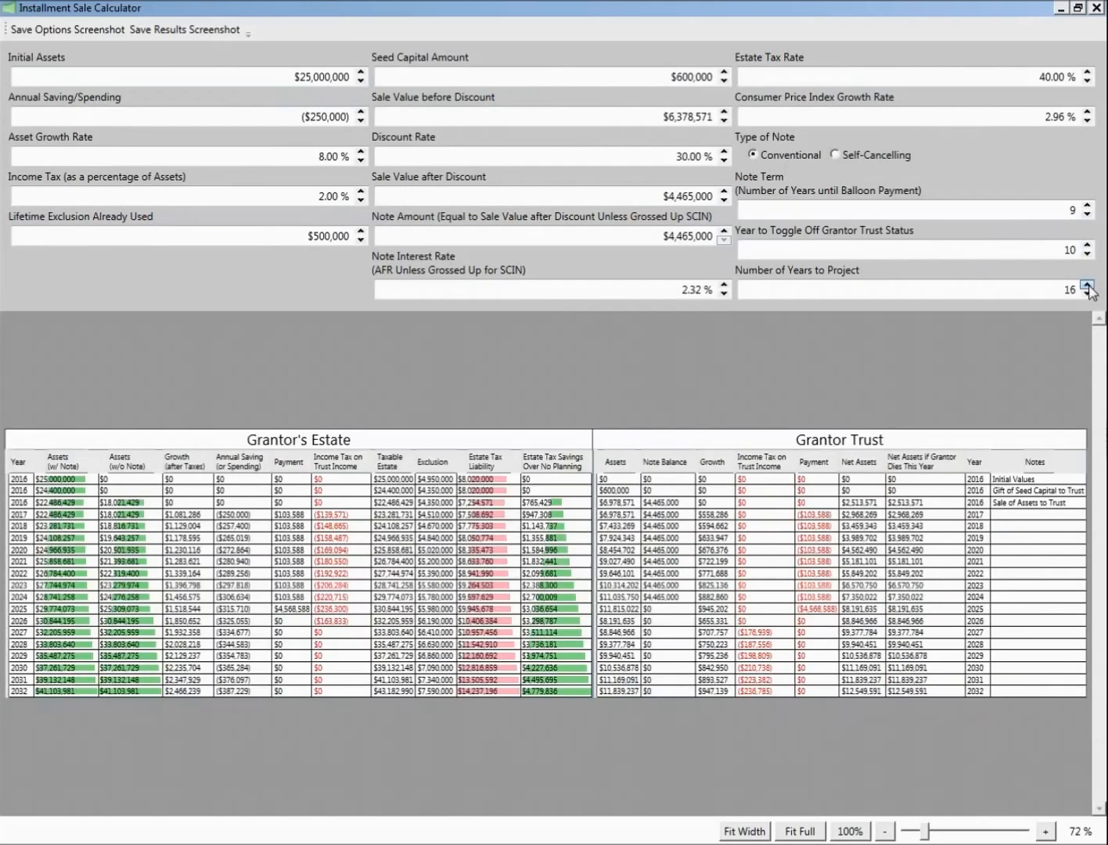
click(1087, 285)
click(1087, 285)
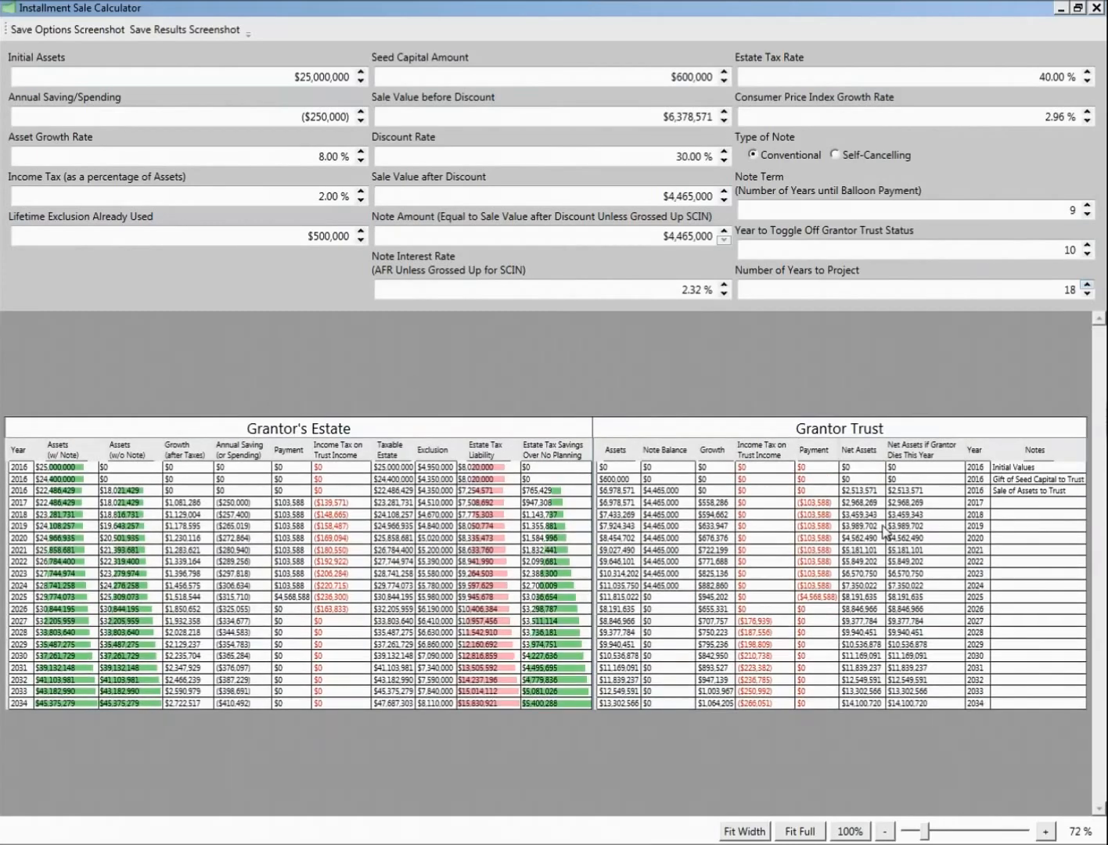
drag(924, 834, 934, 832)
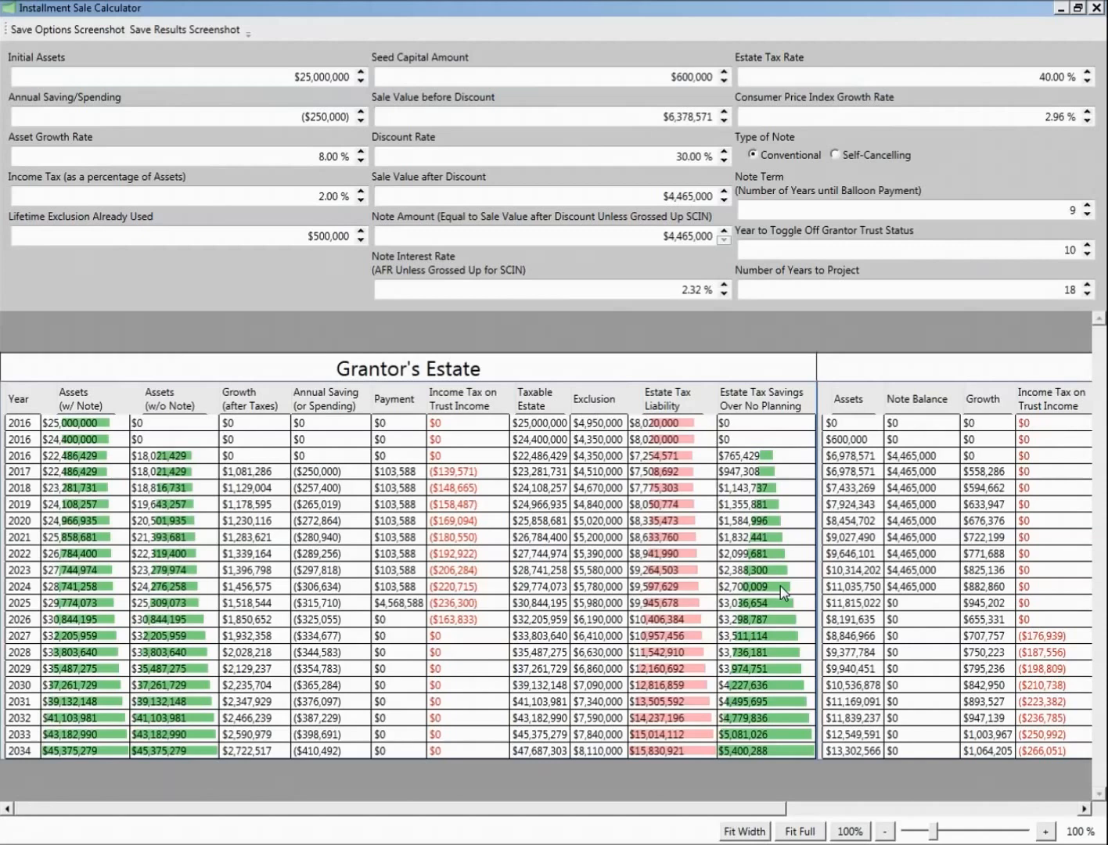
Change the type of note to Self-Cancelling, and raise the sale value before discount to $7,778,571
click(835, 155)
click(836, 155)
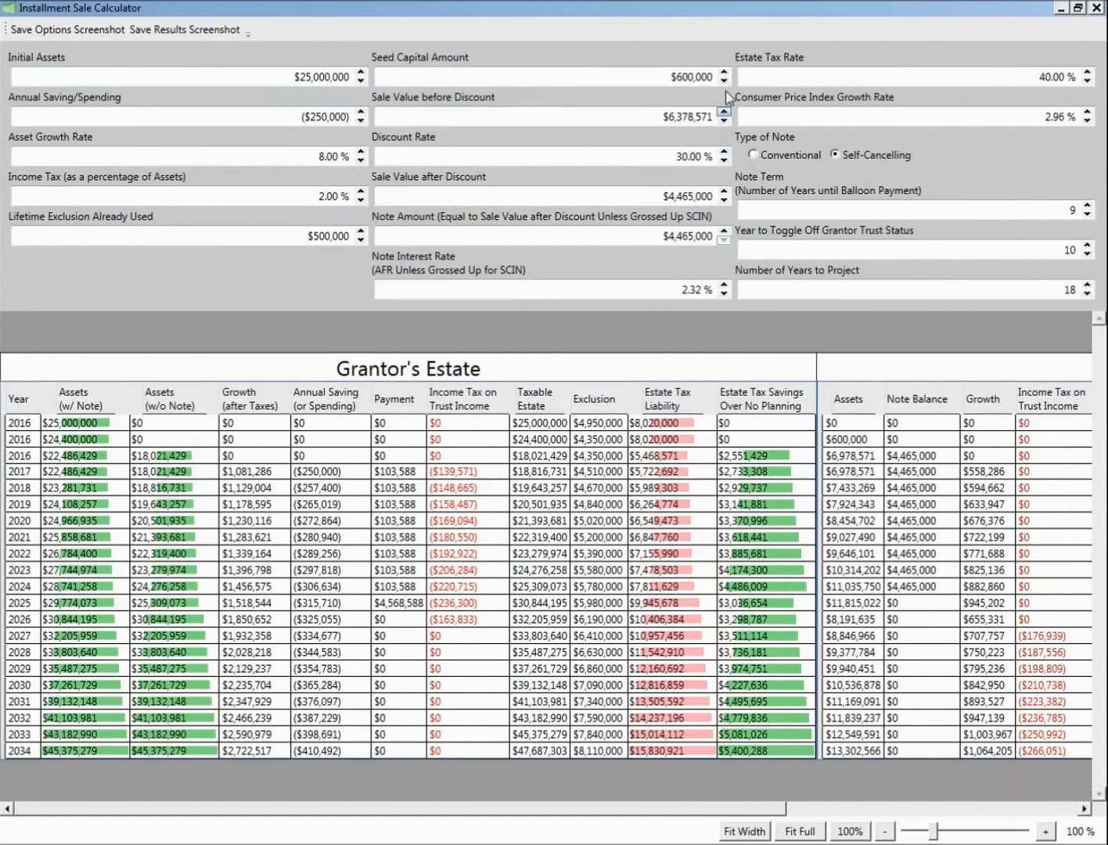
click(722, 111)
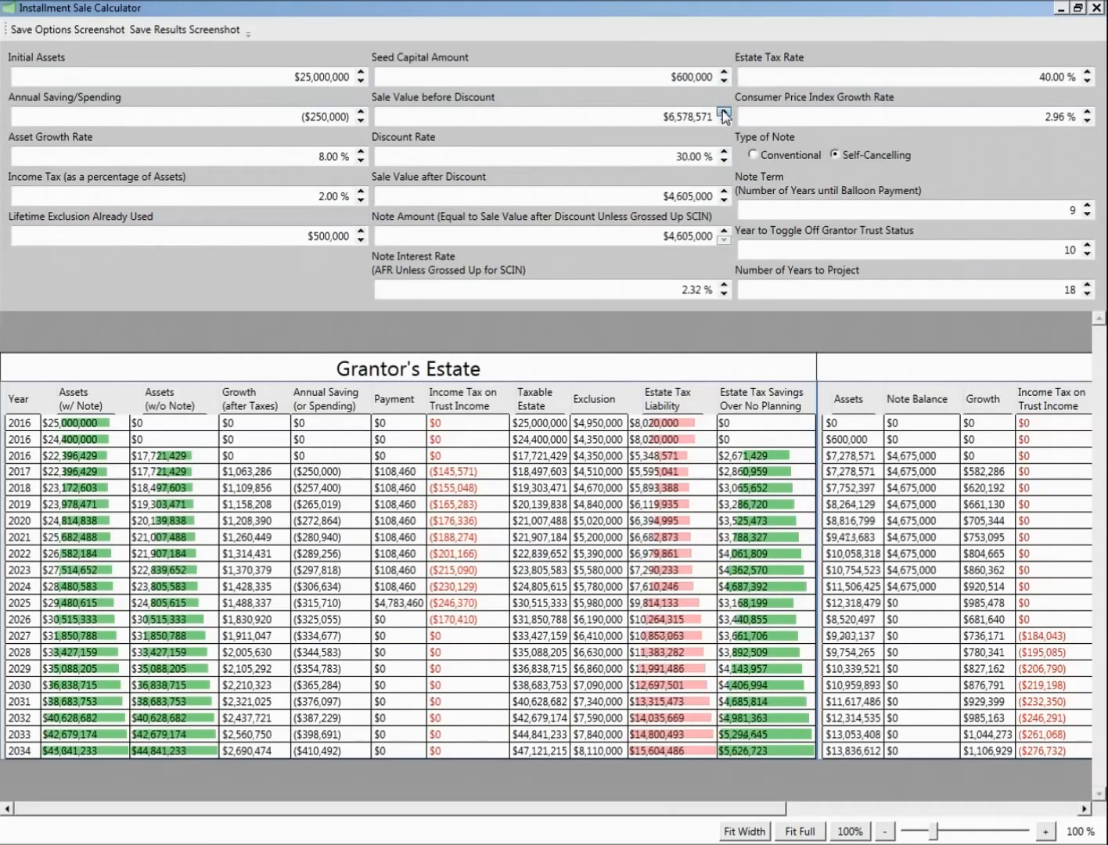
click(723, 112)
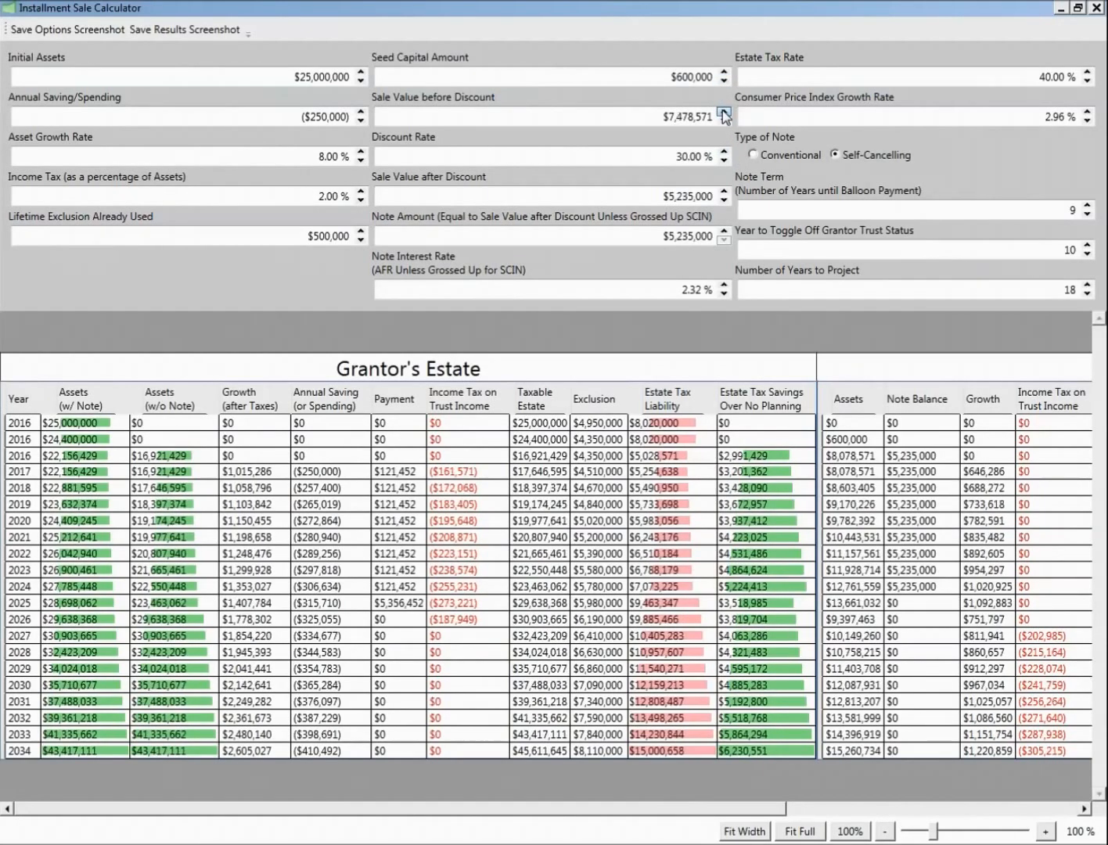
Set the seed capital amount to $1,100,000 and the sale value before discount to $9,178,571 for the Grantor Trust projection
click(726, 72)
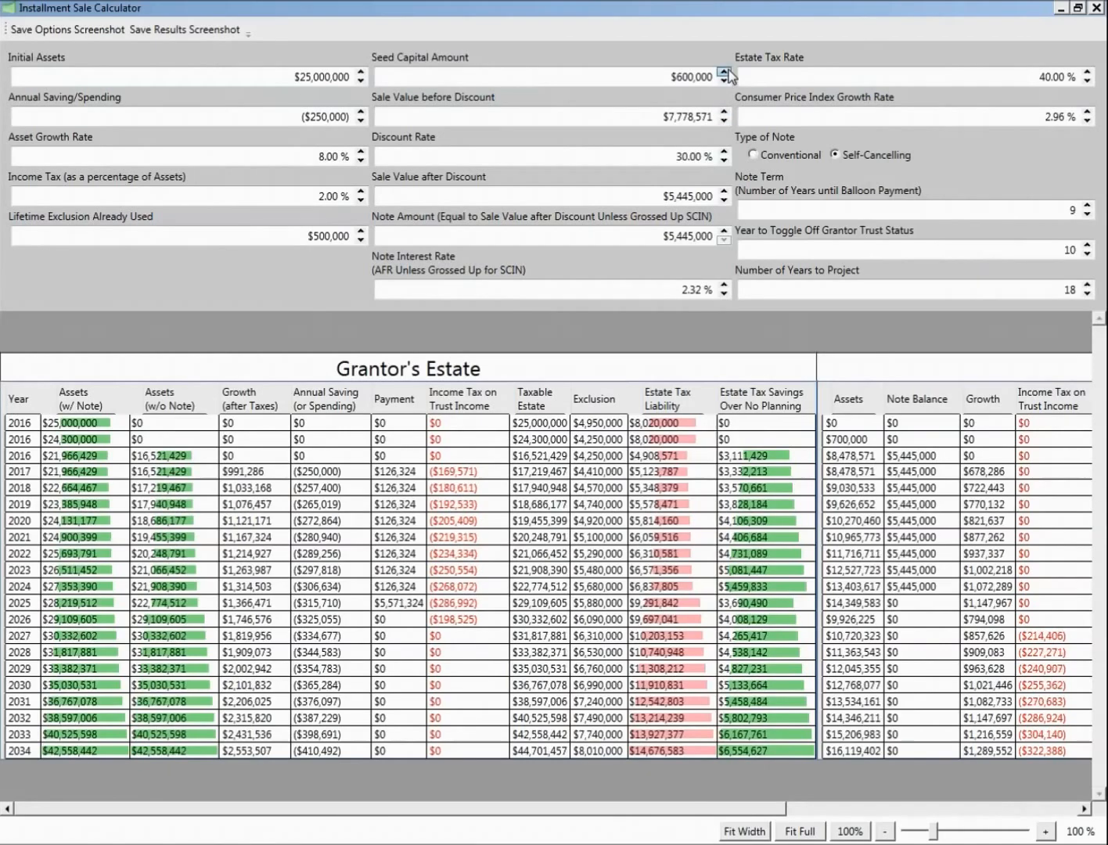
click(724, 72)
click(724, 112)
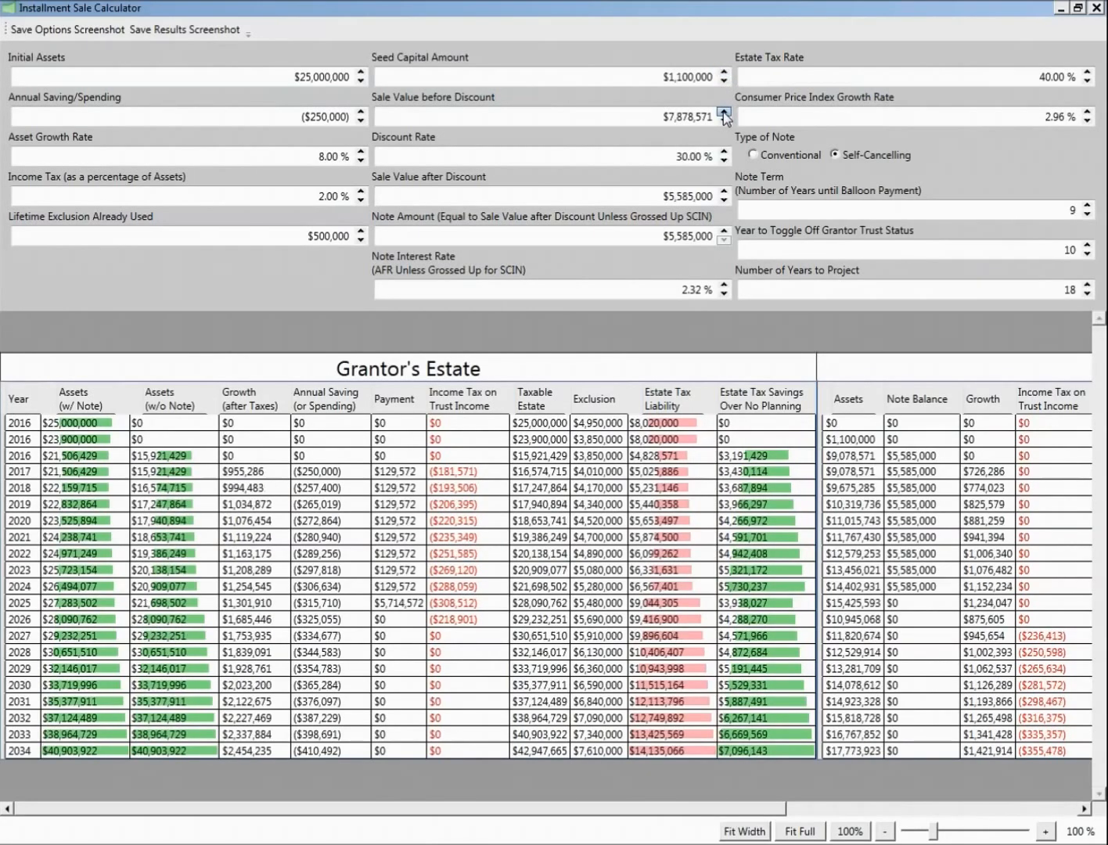
click(723, 113)
click(724, 112)
click(723, 112)
click(724, 113)
click(724, 112)
click(724, 113)
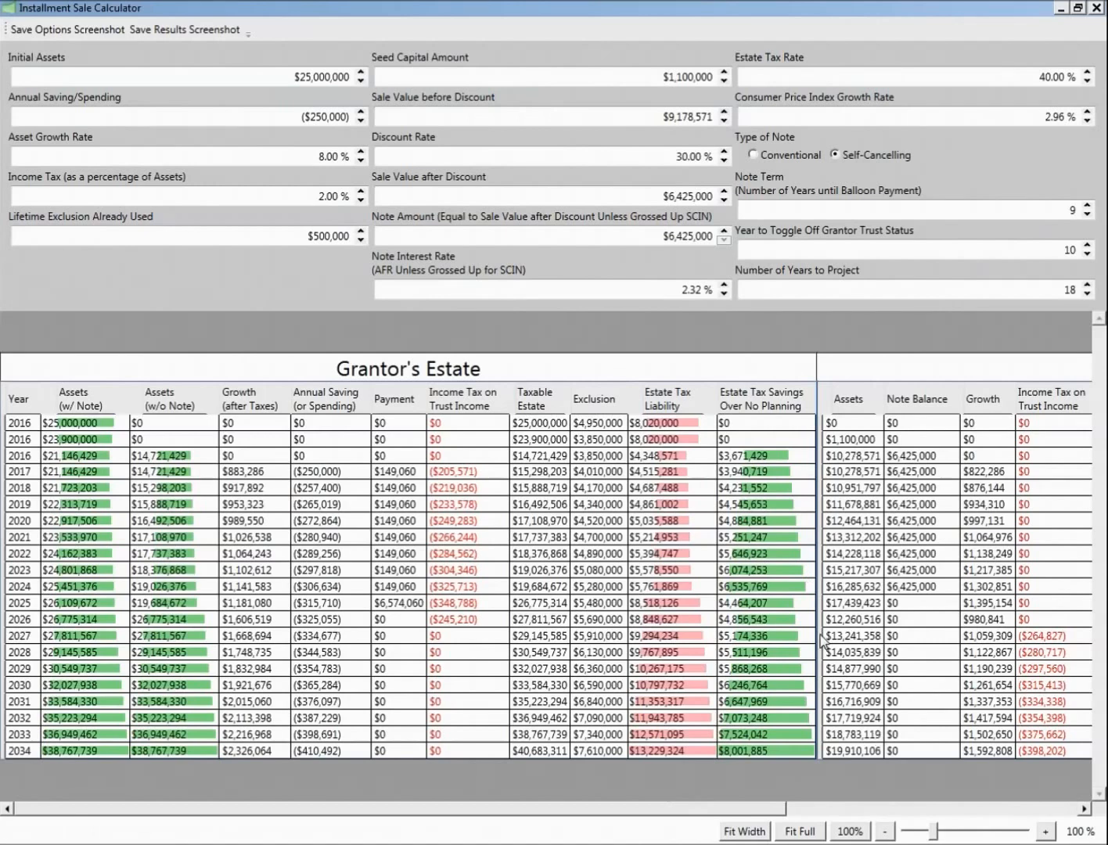
drag(802, 796, 1103, 783)
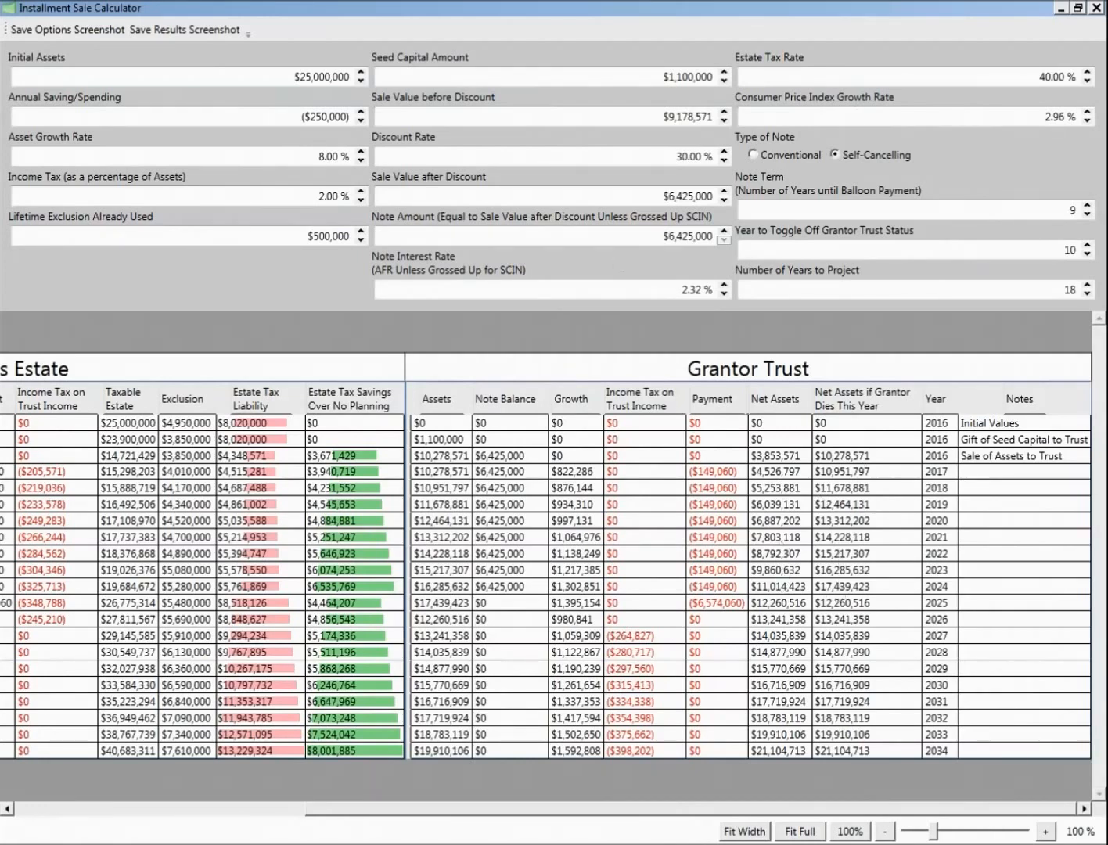
Close the Installment Sale Calculator and display the Trust Logistics diagram for the Annual Gifting scenario
click(1096, 9)
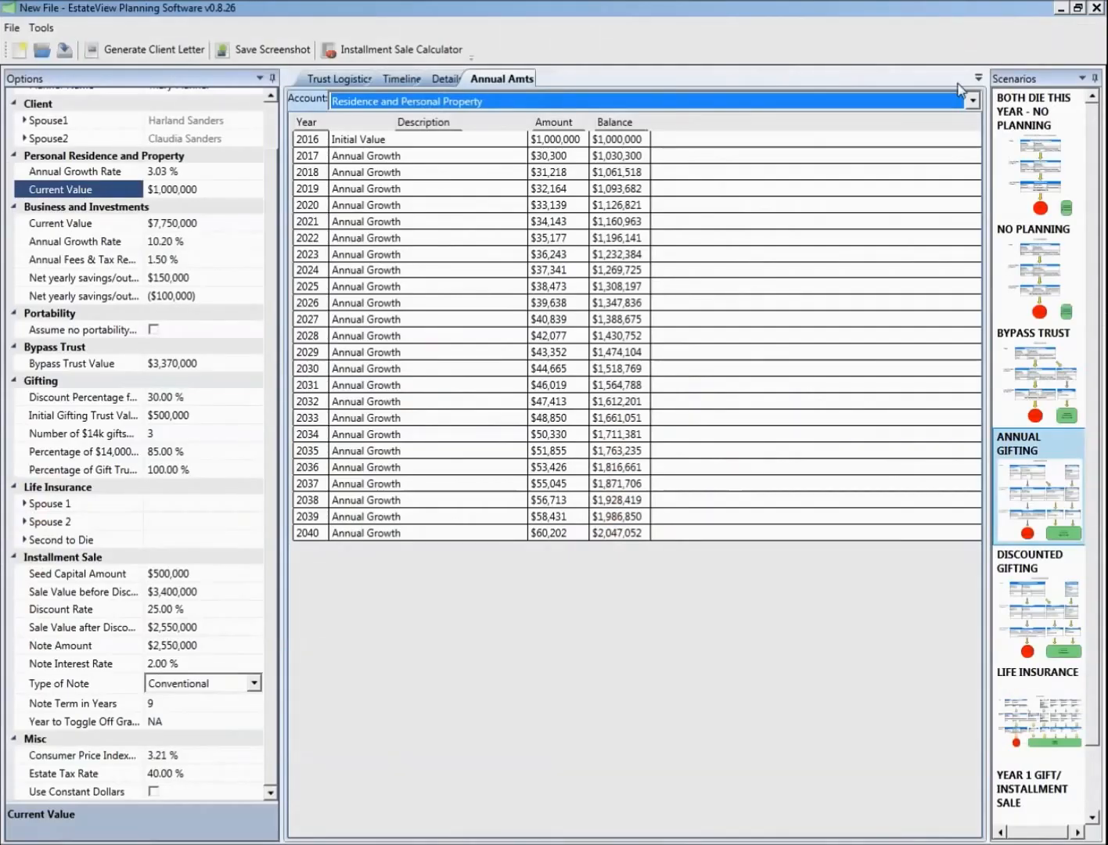
click(446, 79)
click(402, 78)
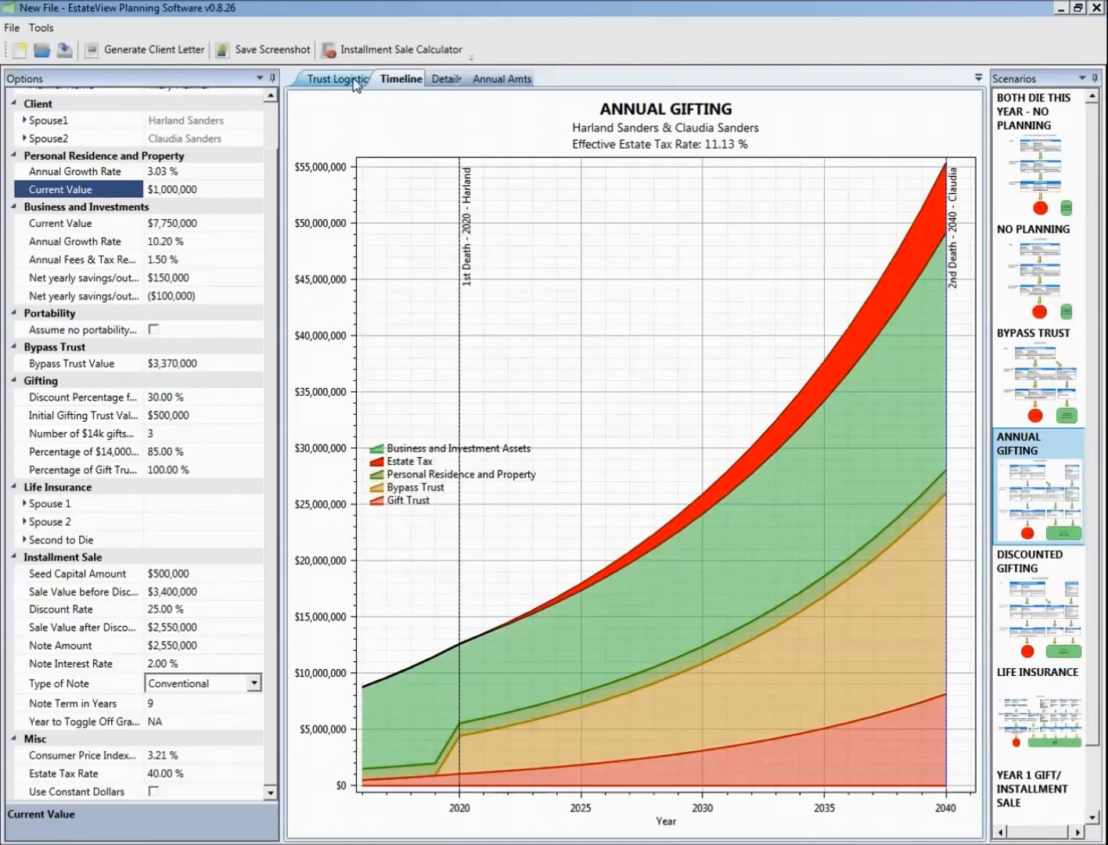
click(355, 82)
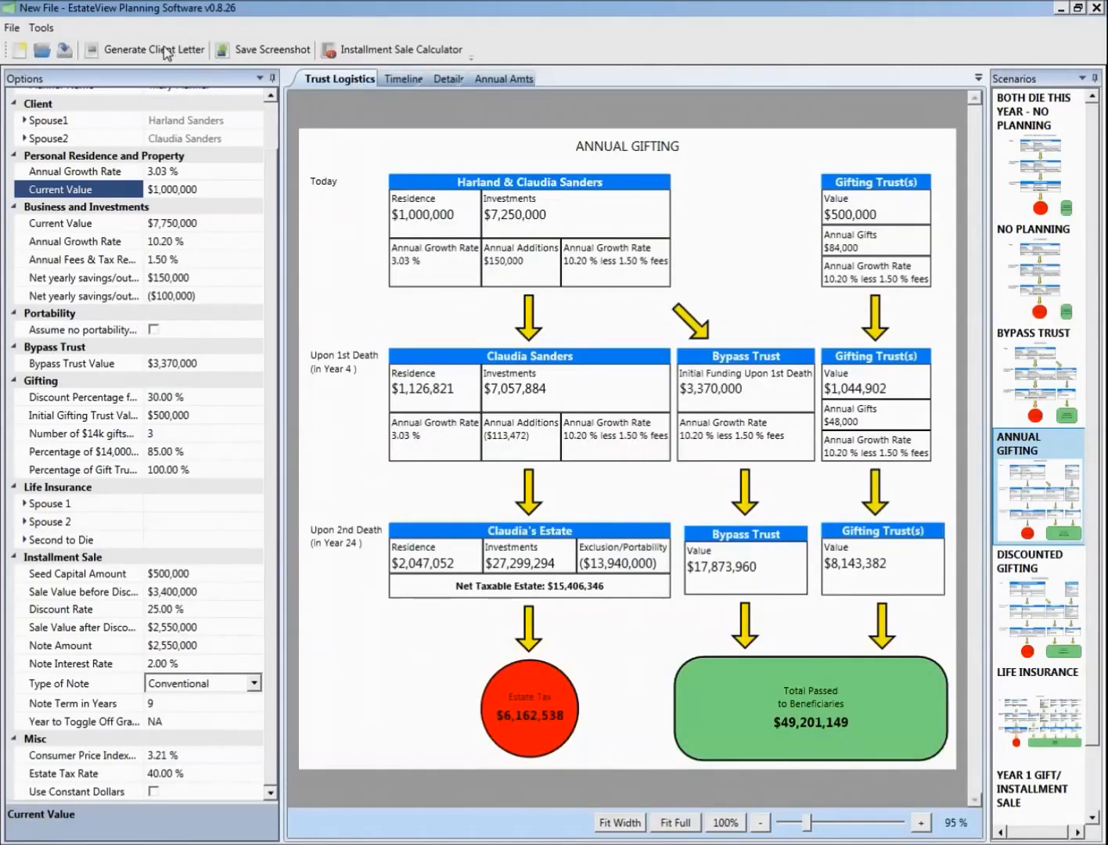
Save the plan as an EstateView file under the suggested client surname, replacing the existing file of that name
click(13, 29)
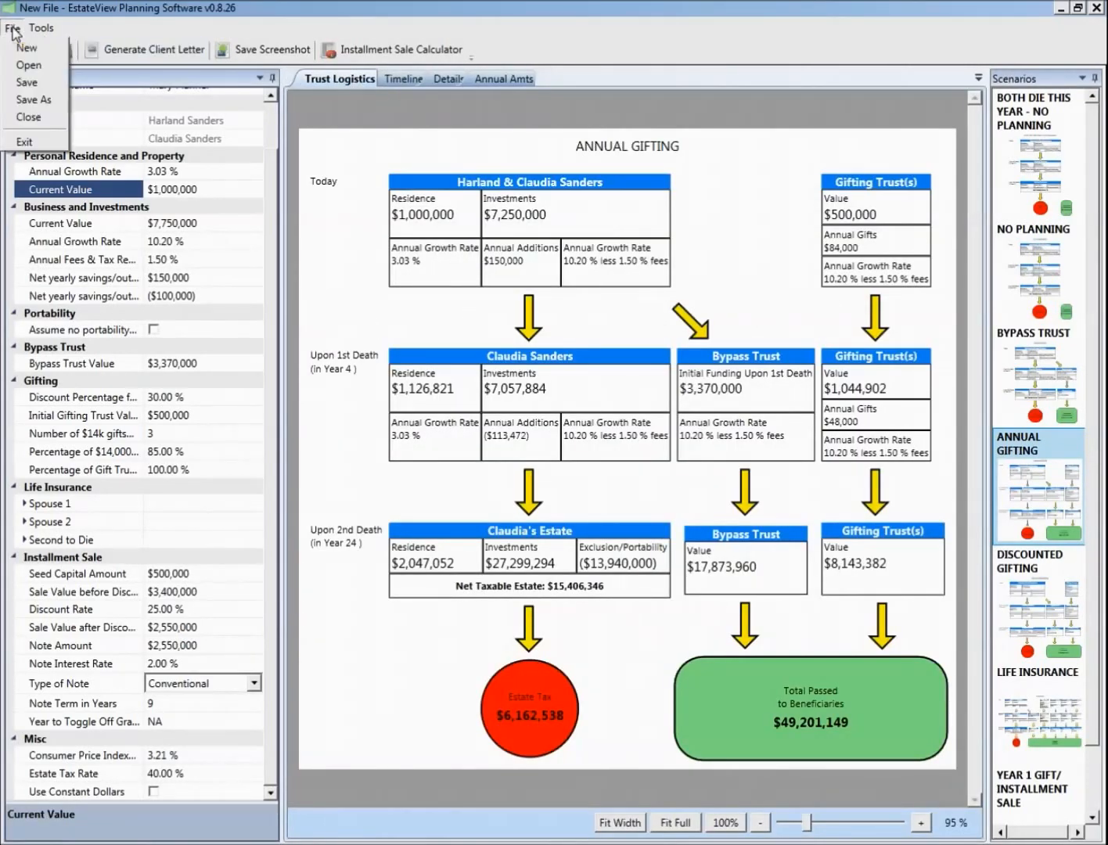
click(33, 99)
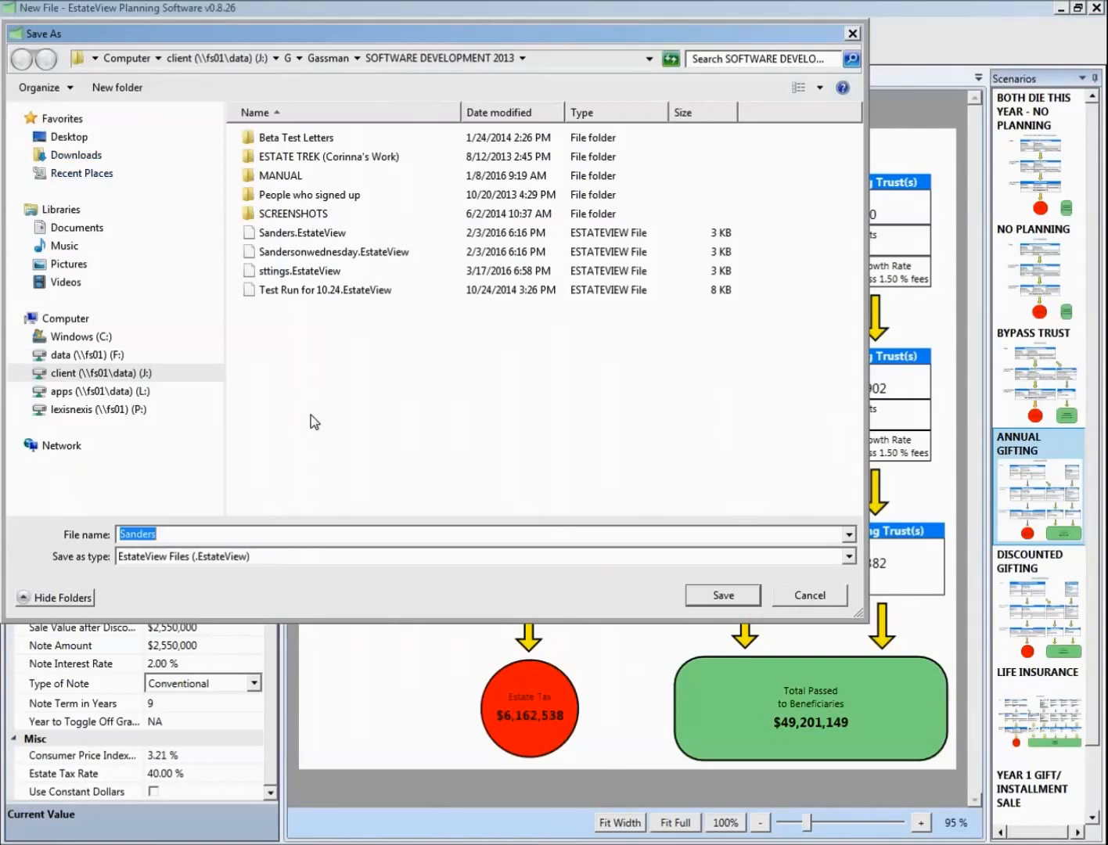
click(715, 600)
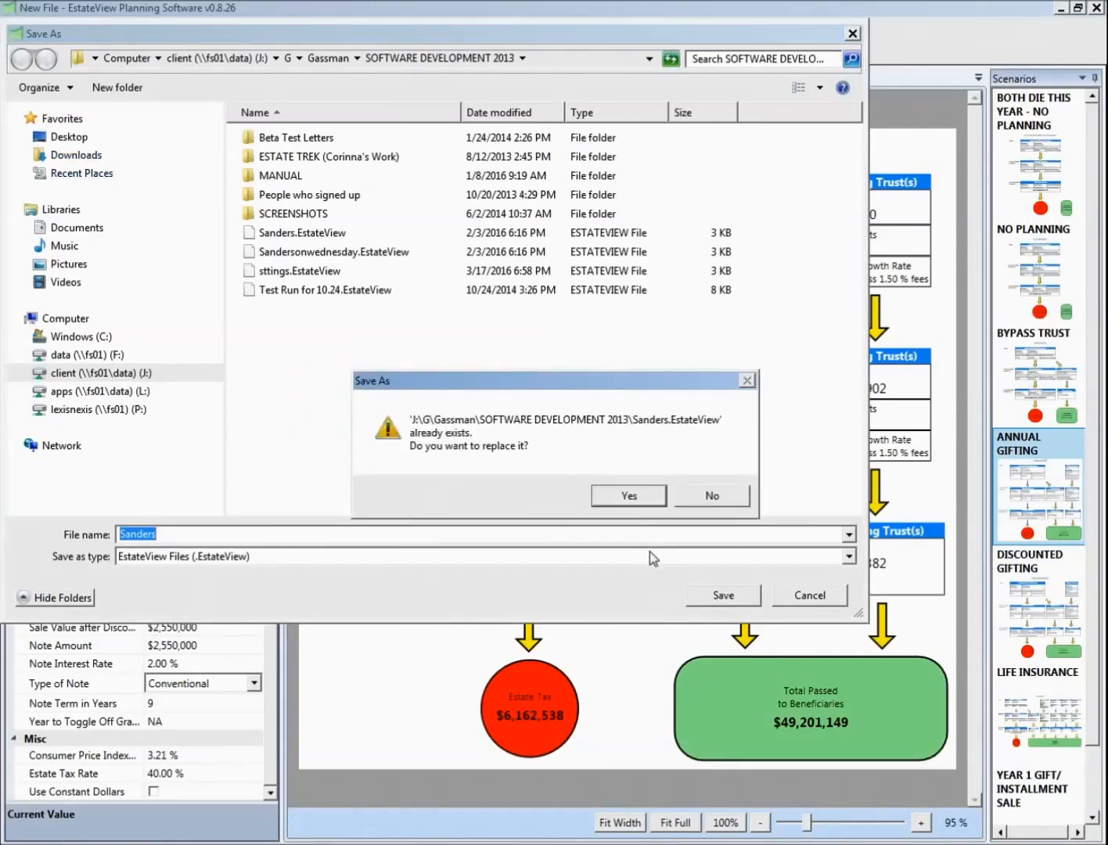
click(629, 508)
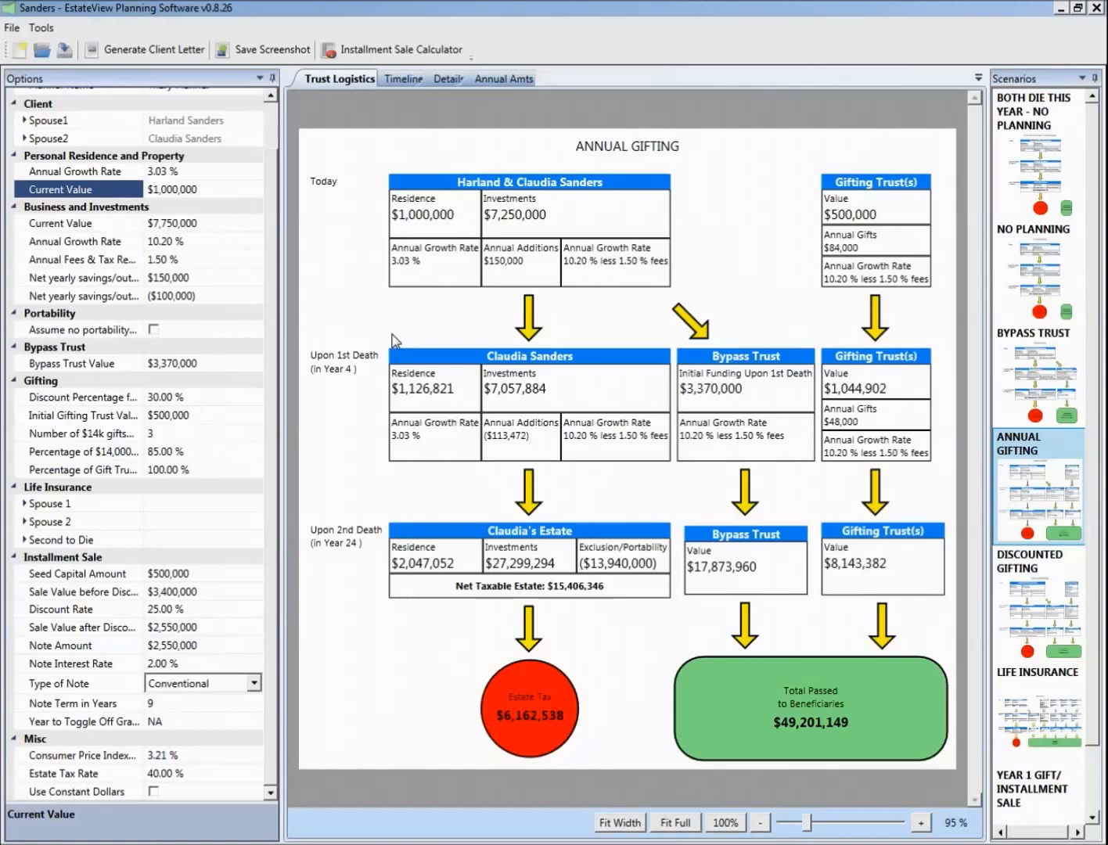
Save a screenshot of the Annual Gifting Trust Logistics diagram under the suggested file name, and open the saved image
click(274, 50)
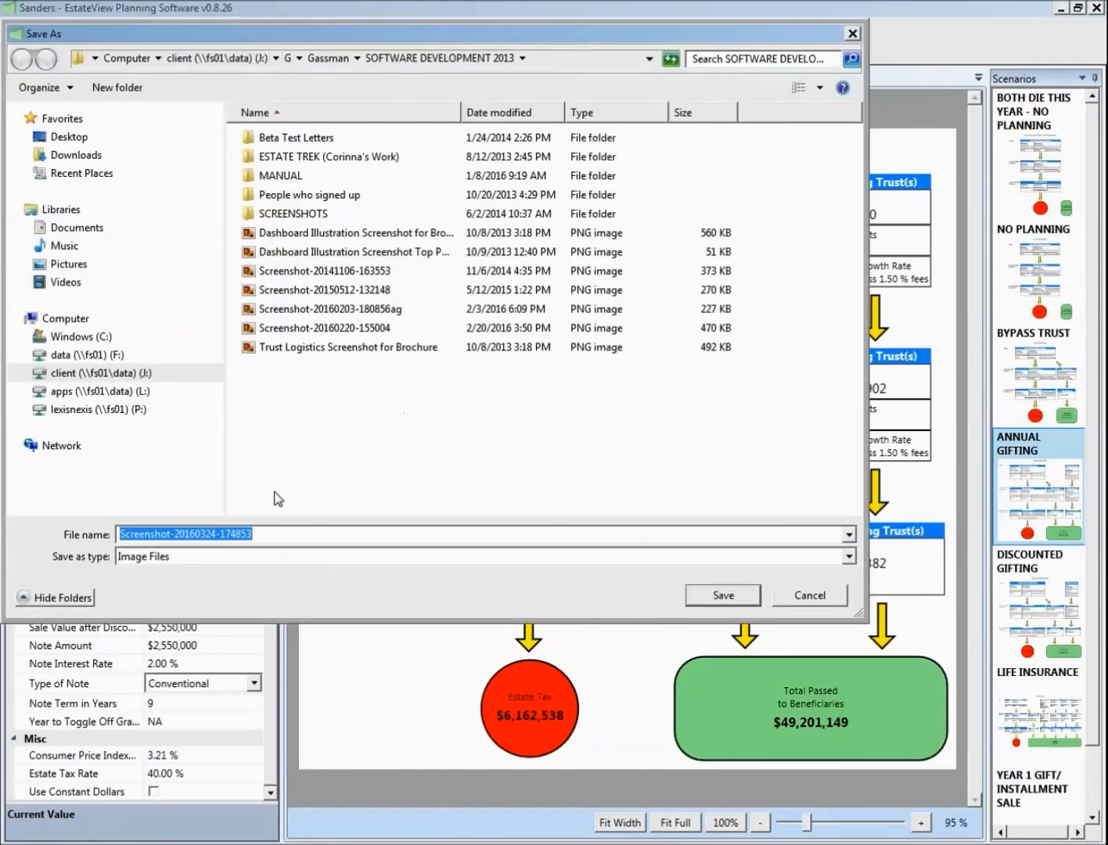
click(725, 597)
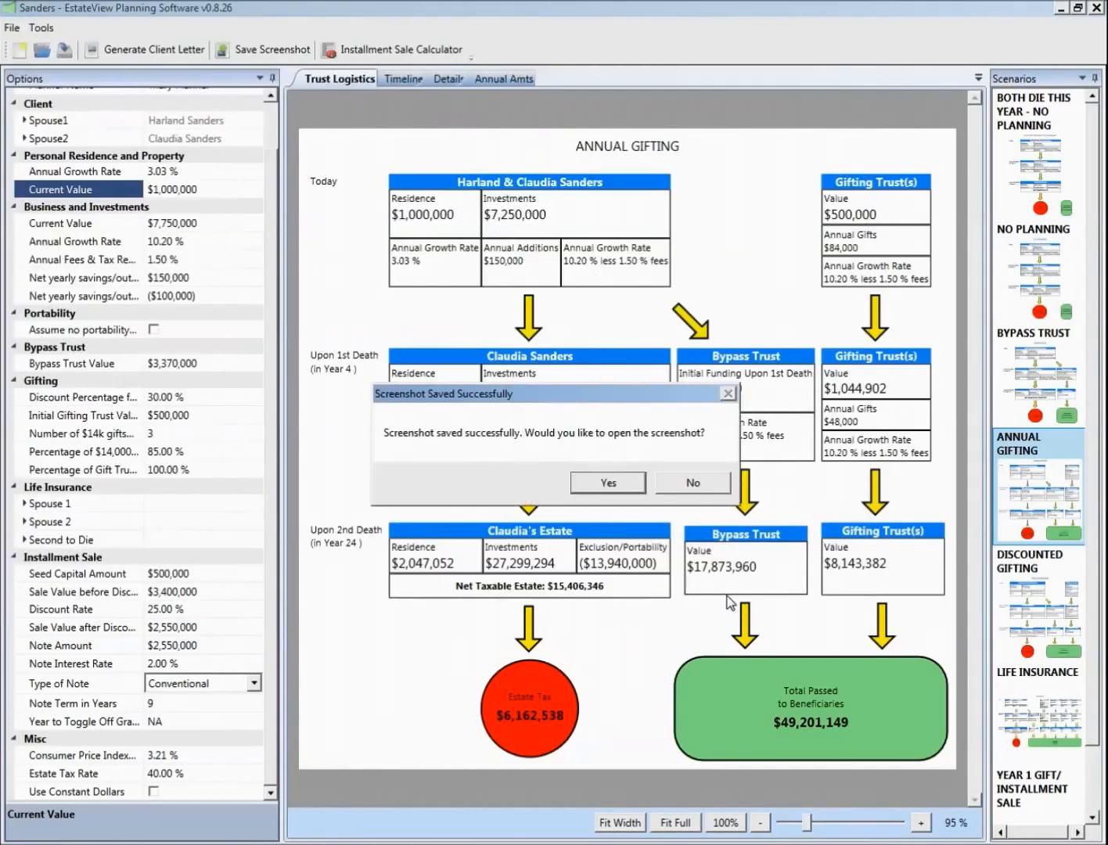
click(592, 482)
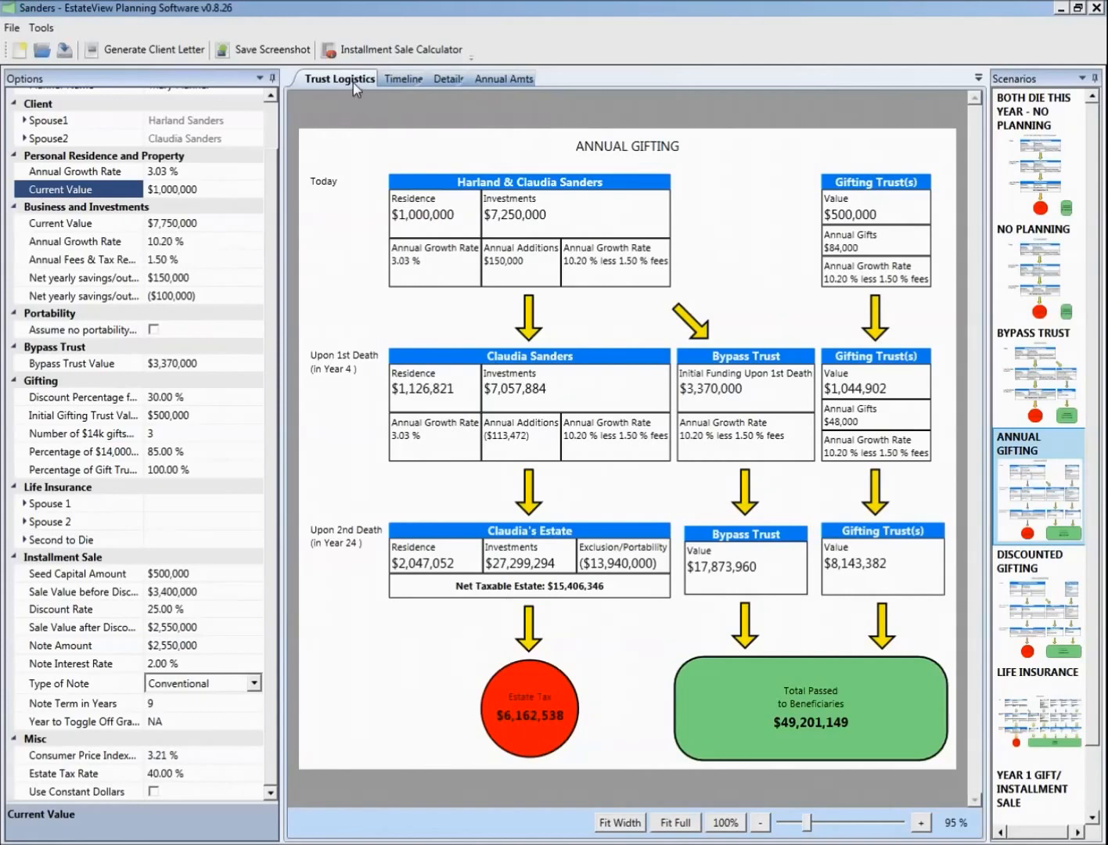
Dock the Trust Logistics view to the right of the Timeline view so both are shown side by side
mouse_move(351, 85)
mouse_down()
mouse_move(379, 135)
mouse_move(353, 87)
mouse_move(337, 87)
mouse_up()
drag(337, 87, 665, 453)
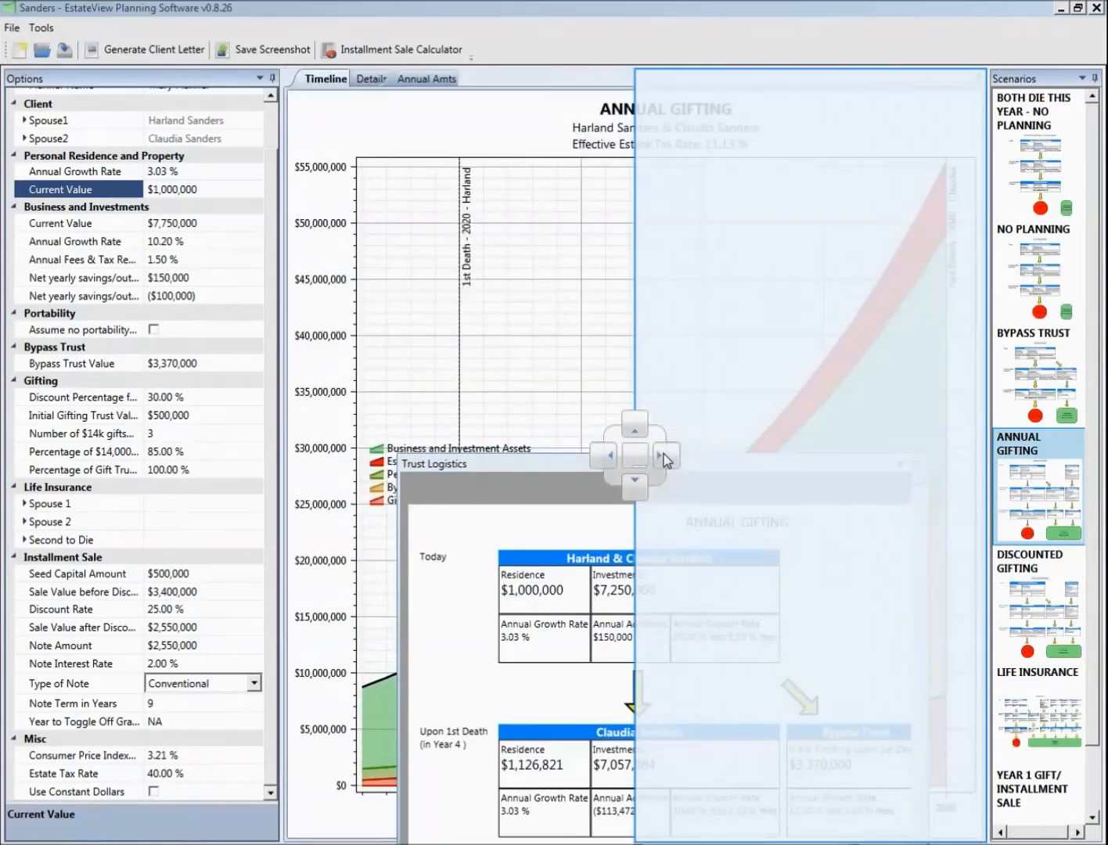
drag(663, 460, 663, 460)
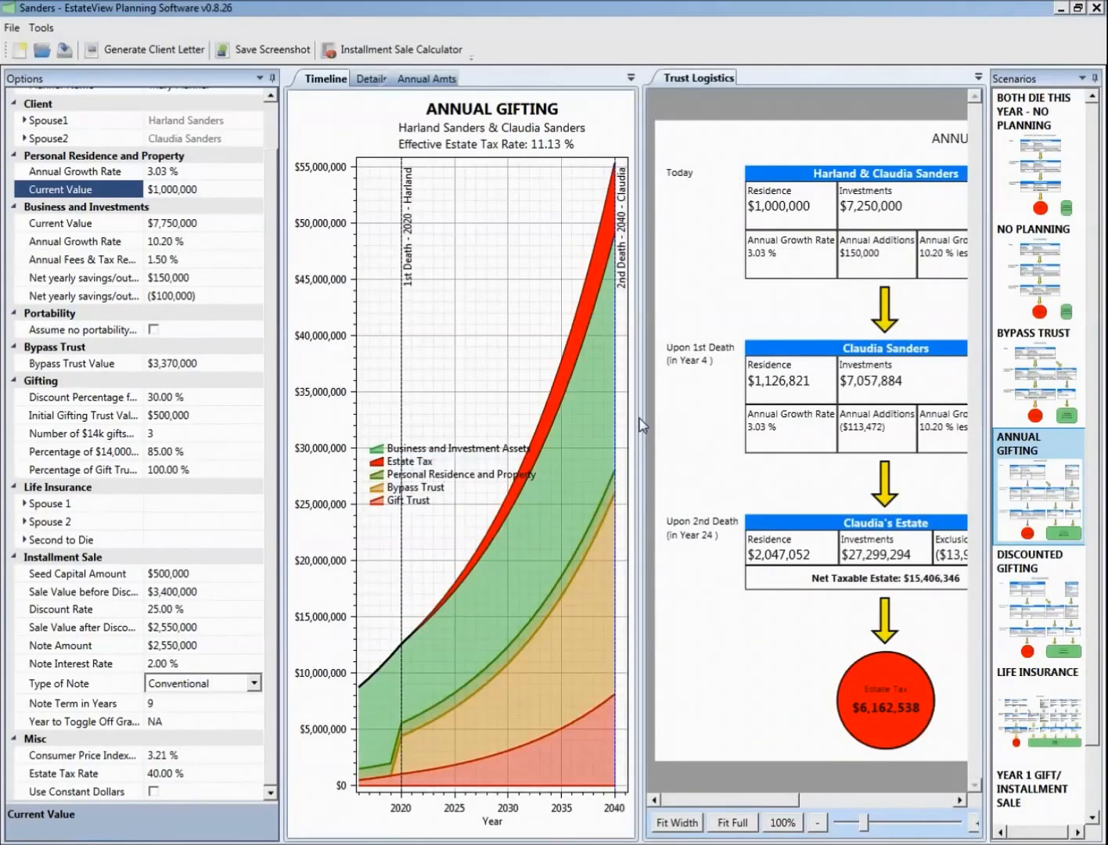
Adjust the split between the two docked views until Timeline fills most of the area and Trust Logistics is a narrow strip
drag(639, 420, 422, 406)
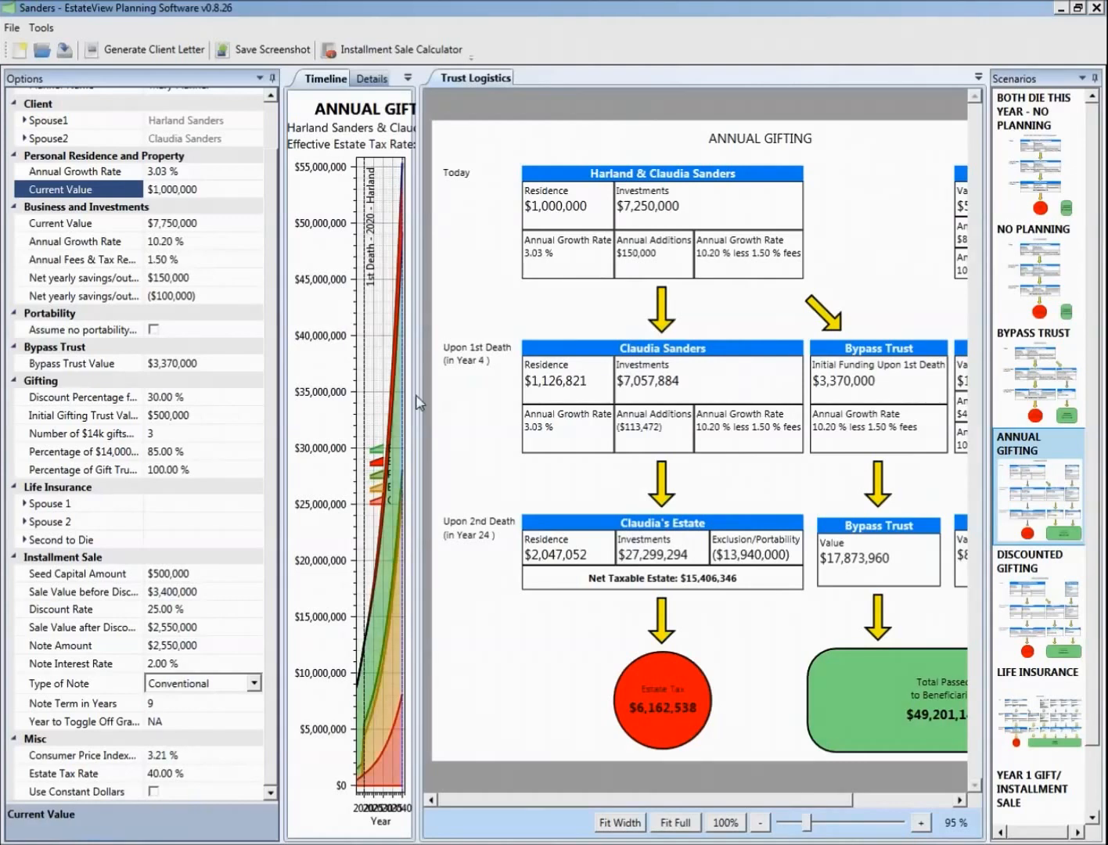
drag(421, 396, 615, 432)
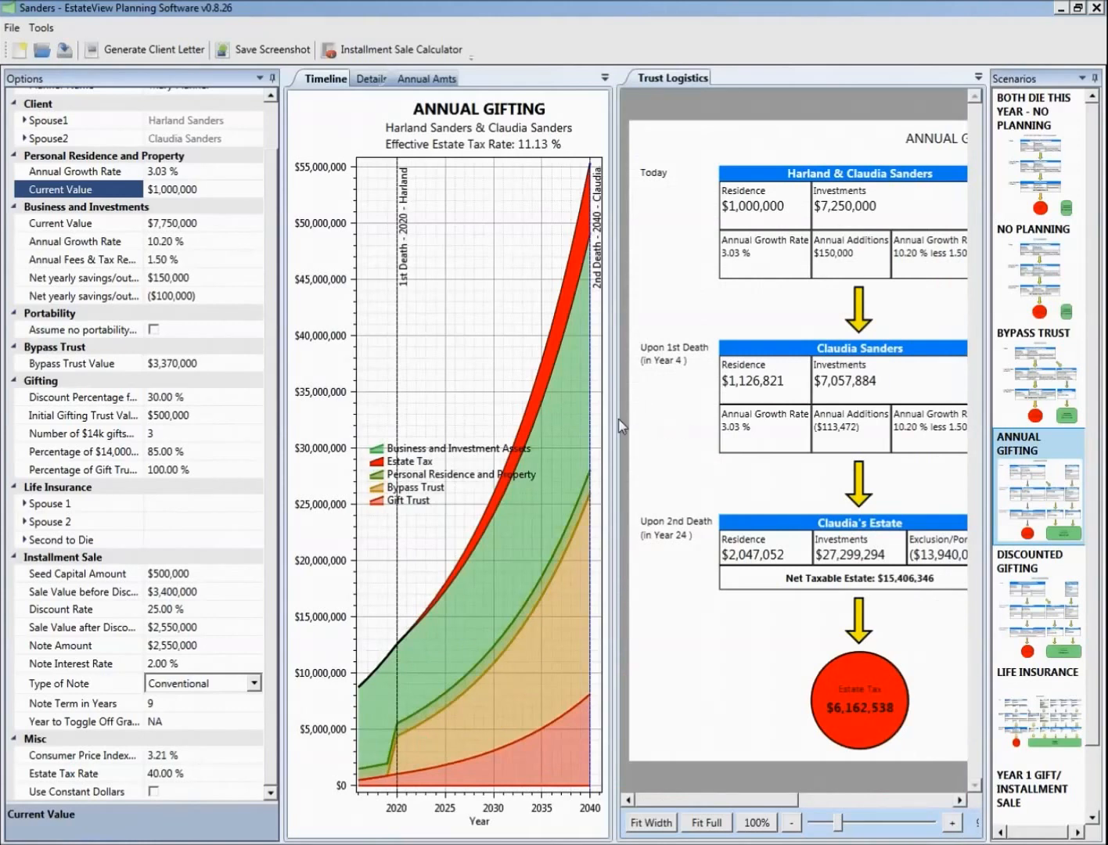
drag(616, 417, 954, 441)
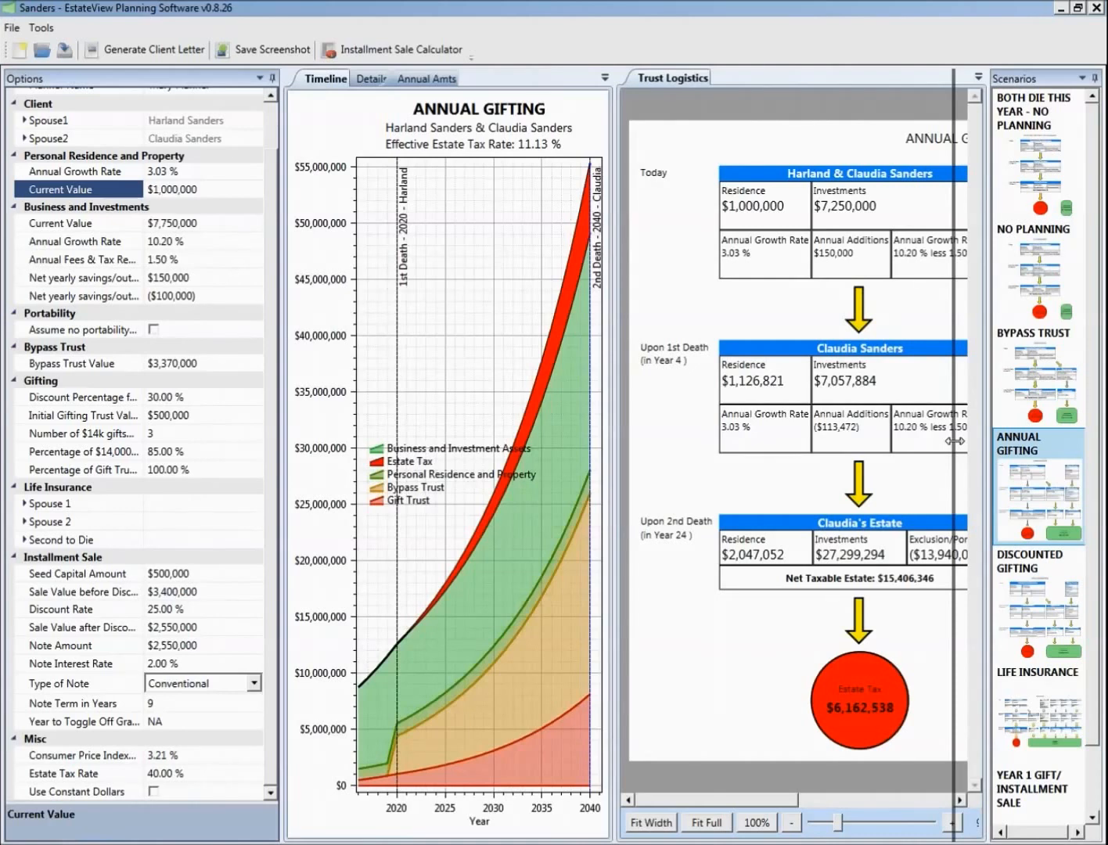
drag(953, 440, 953, 441)
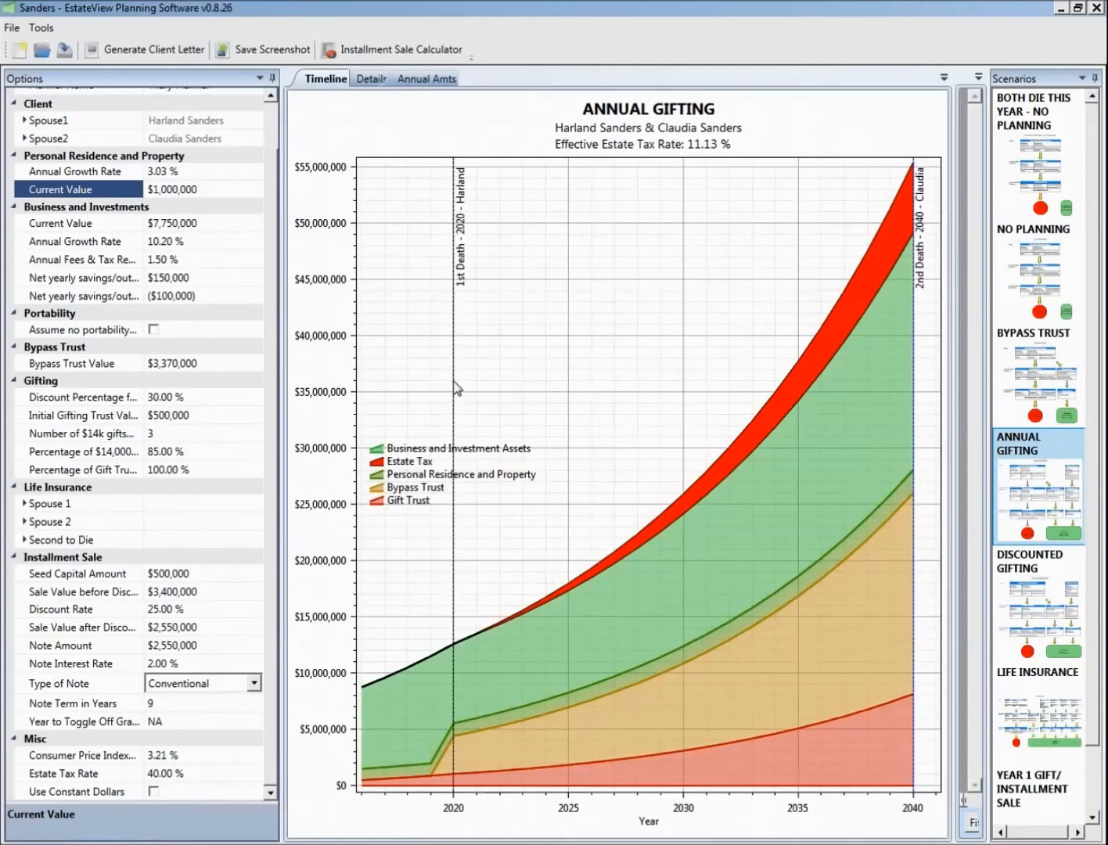
Set Spouse 1's death to 2037 and Spouse 2's death to 2029 on the Annual Gifting timeline chart, and narrow the Options pane
drag(455, 387, 637, 387)
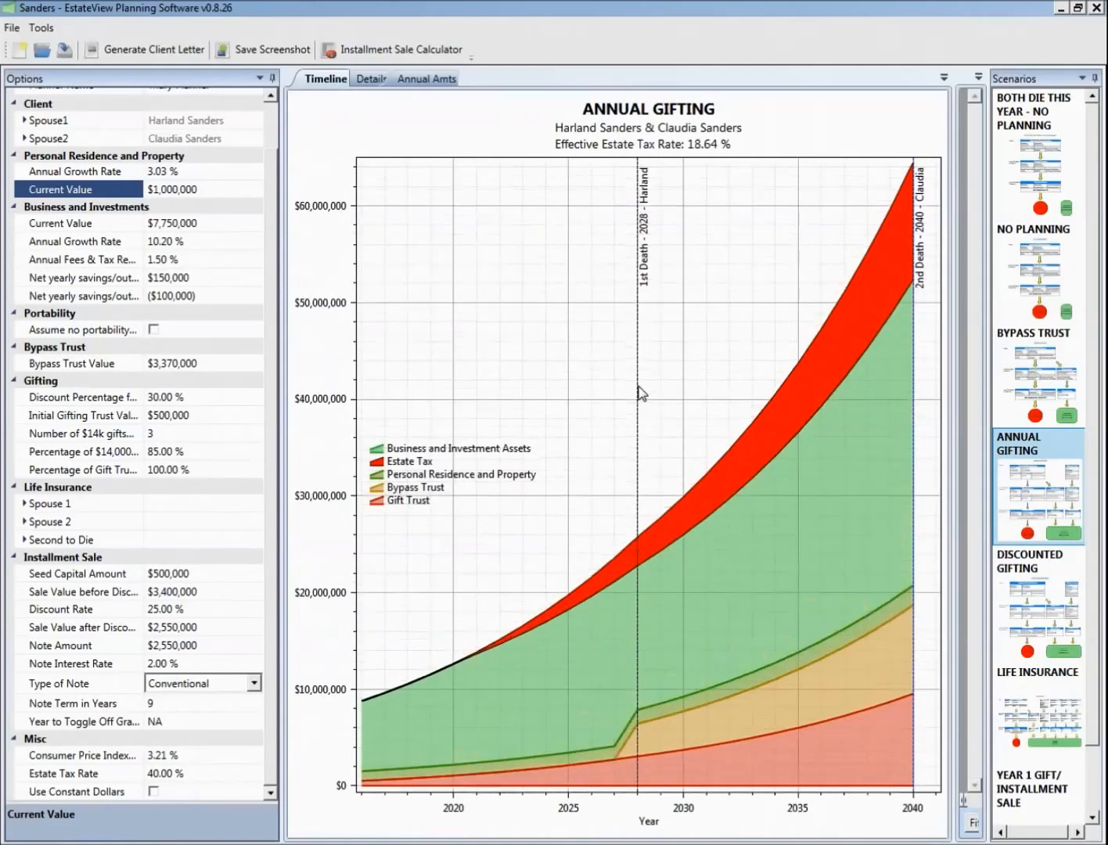
mouse_move(637, 393)
mouse_down()
mouse_move(816, 366)
mouse_move(848, 388)
mouse_up()
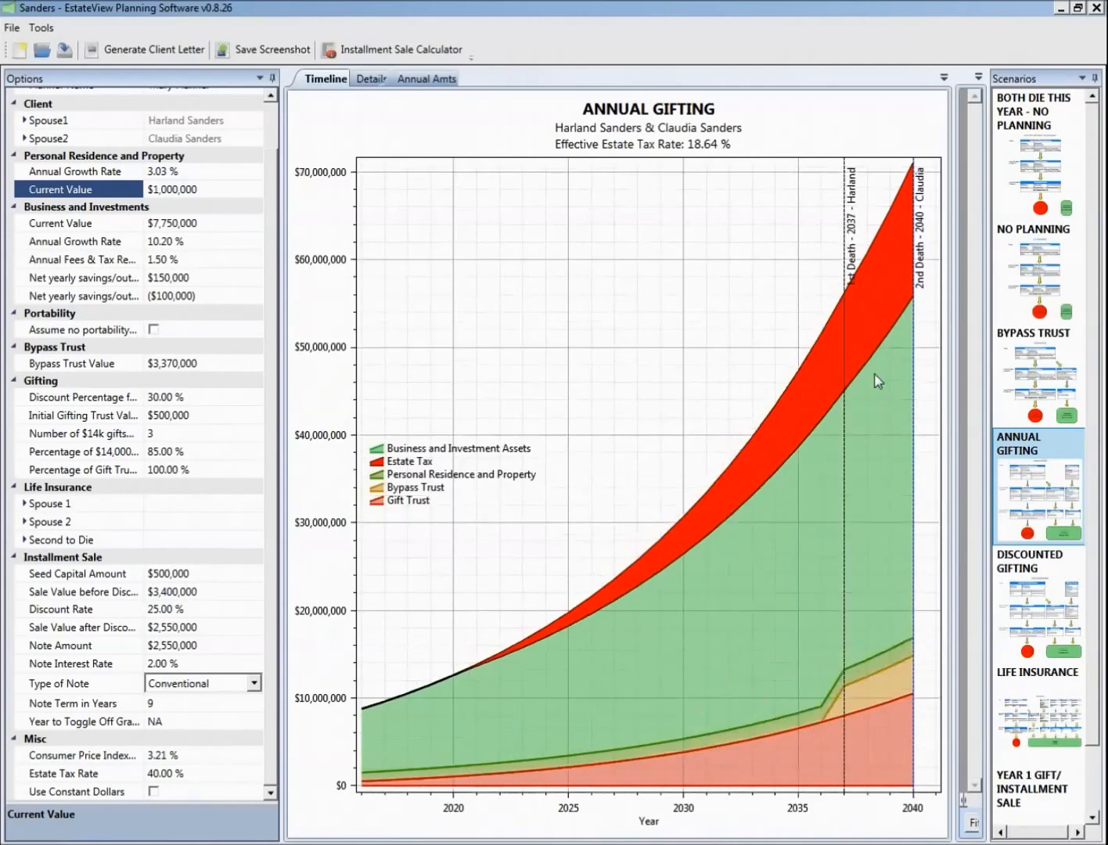
drag(917, 371, 660, 358)
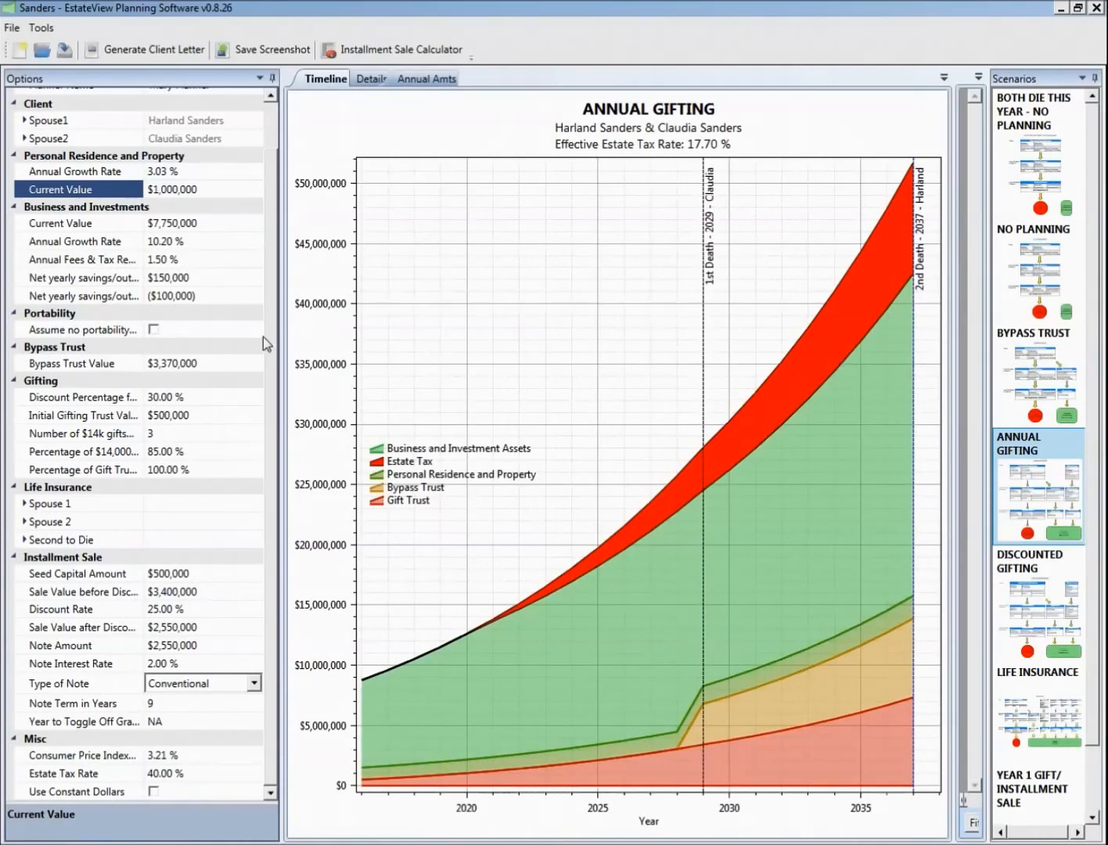
drag(281, 336, 227, 335)
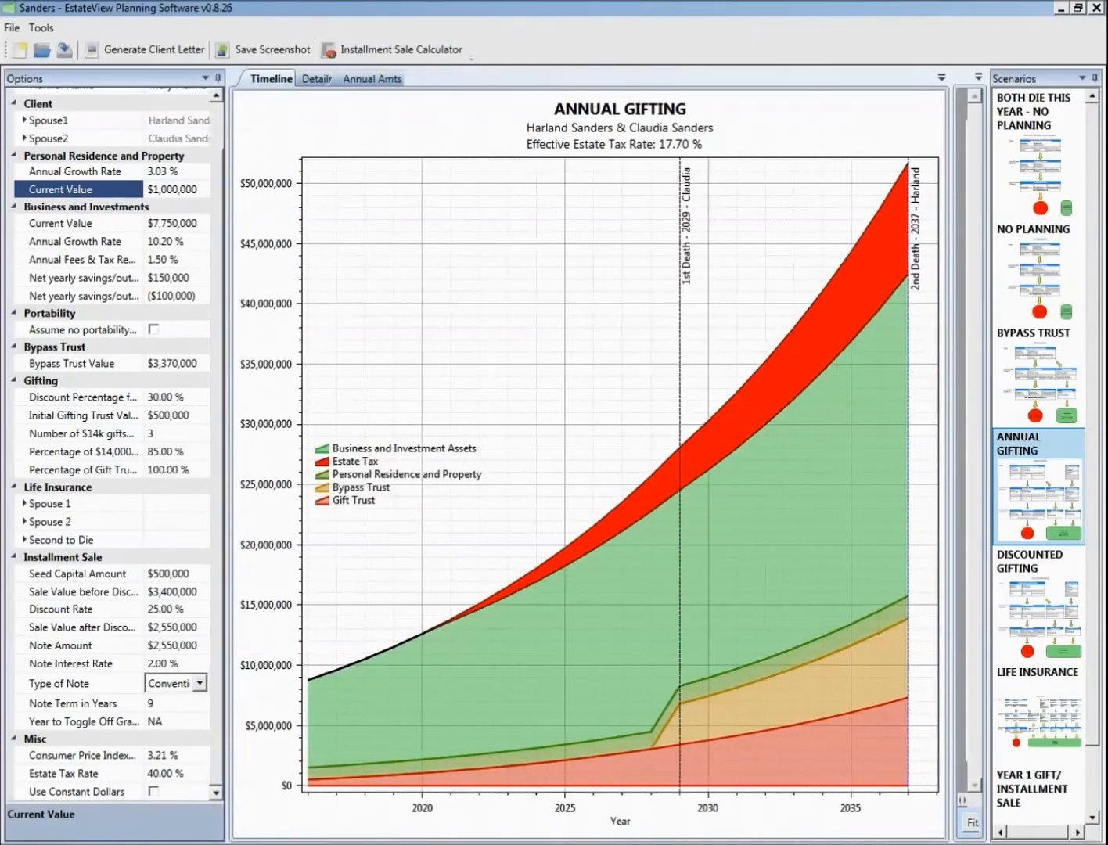